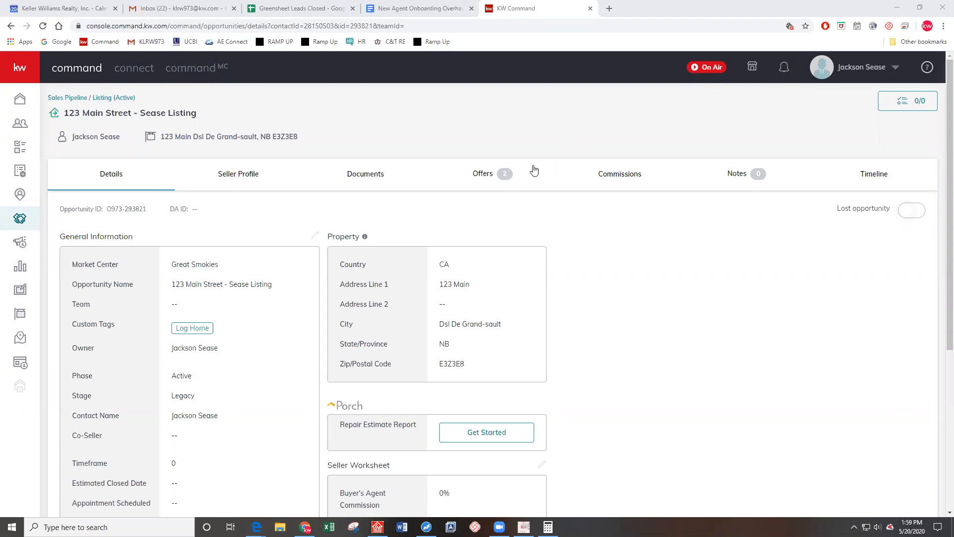
Show the 123 Main Street listing's Offers timeline with its accepted and under-review offers
click(476, 175)
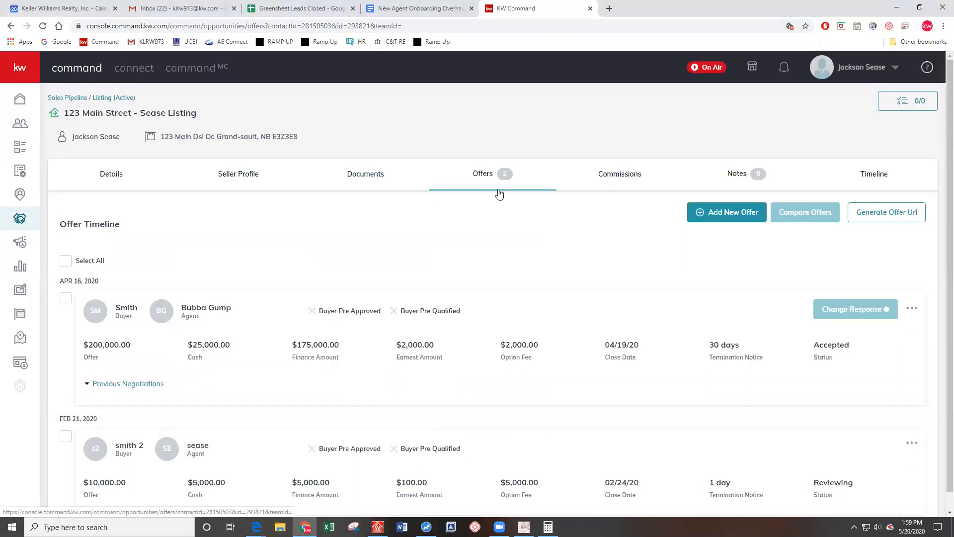
Go back to the listing's Details tab (Great Smokies market center, Active phase, Legacy stage)
click(113, 173)
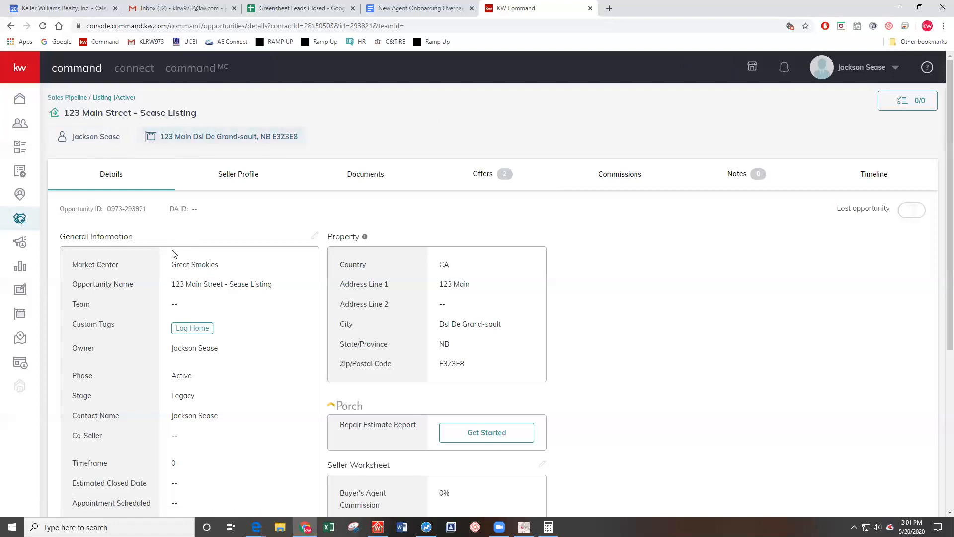
Edit General Information and pick May 30 as the estimated closed date
click(315, 235)
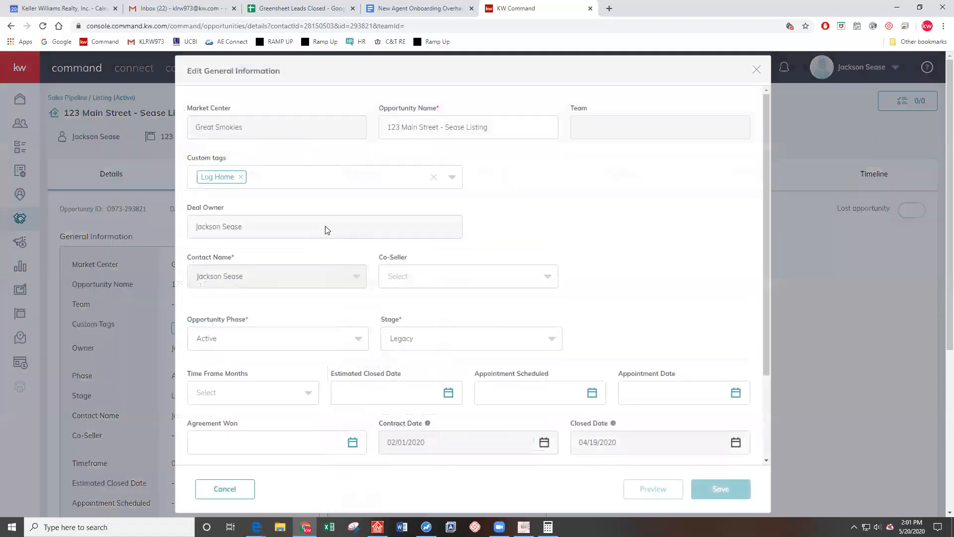
scroll(571, 147, down, 1)
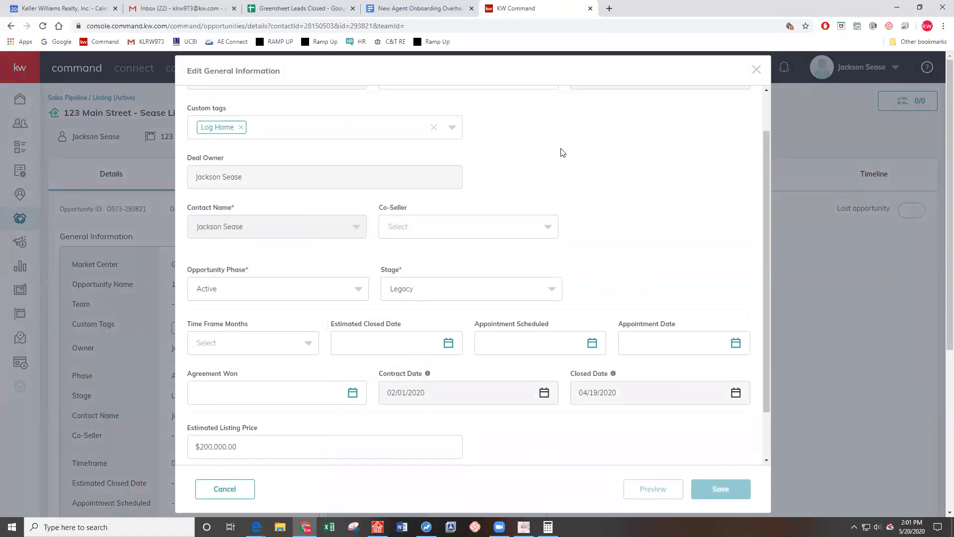
scroll(421, 267, down, 1)
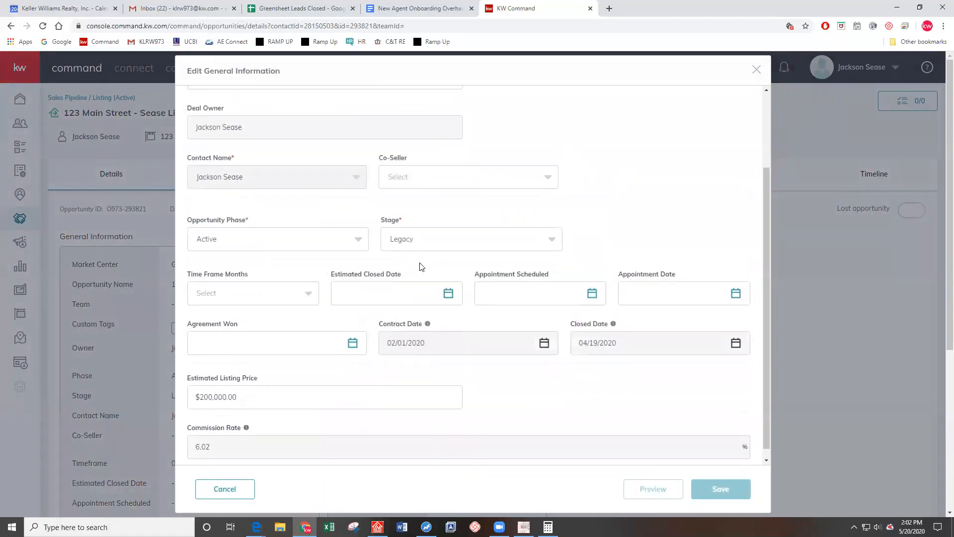
click(447, 293)
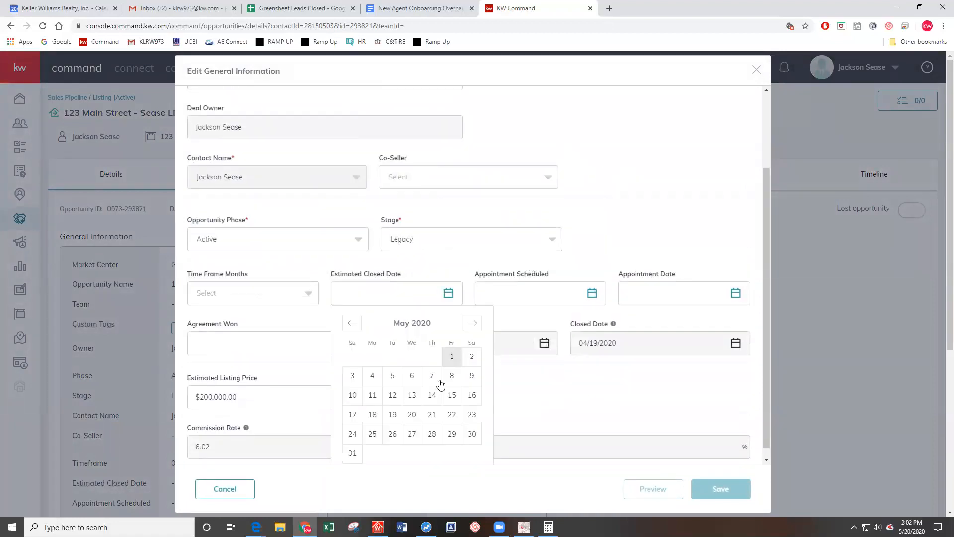
click(472, 434)
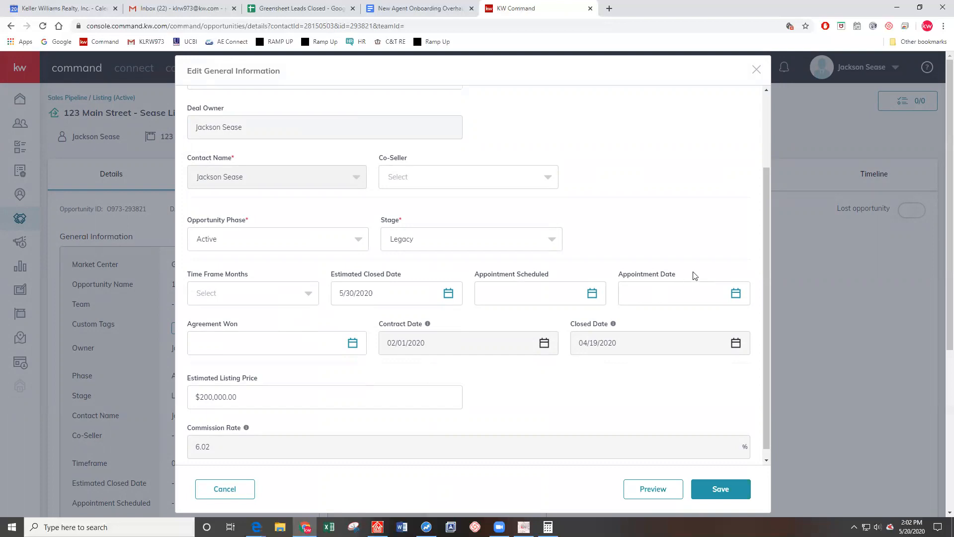
Correct the estimated closed date to April 19, 2020 and save the opportunity
click(411, 299)
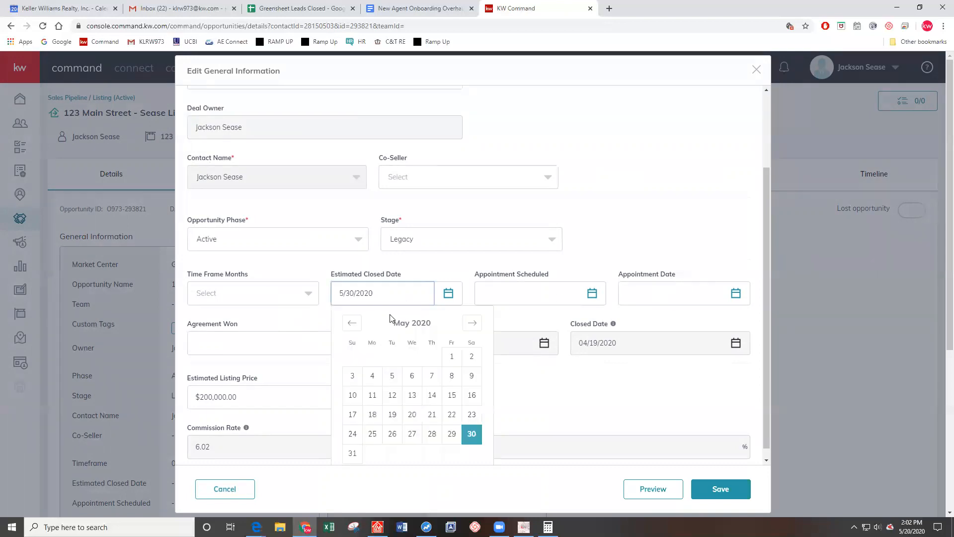
click(351, 322)
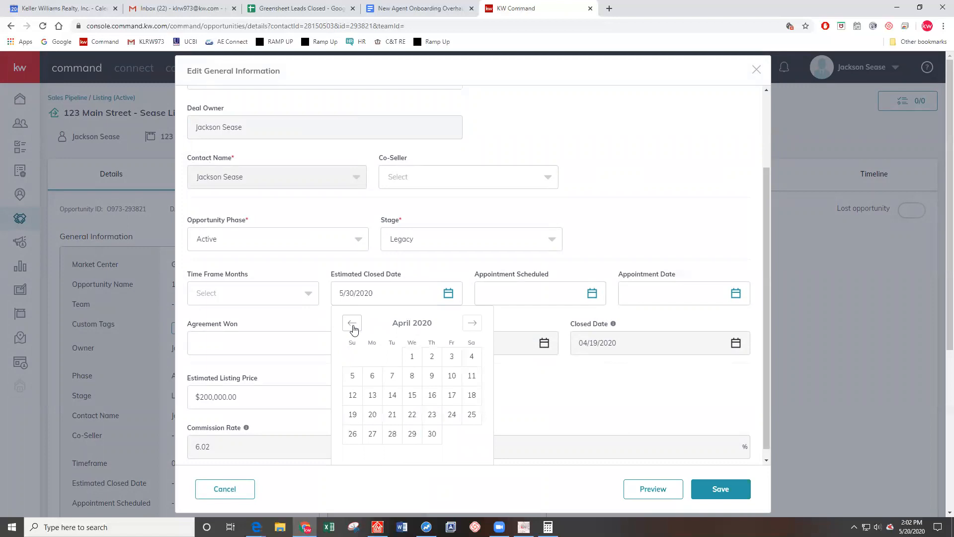
click(352, 414)
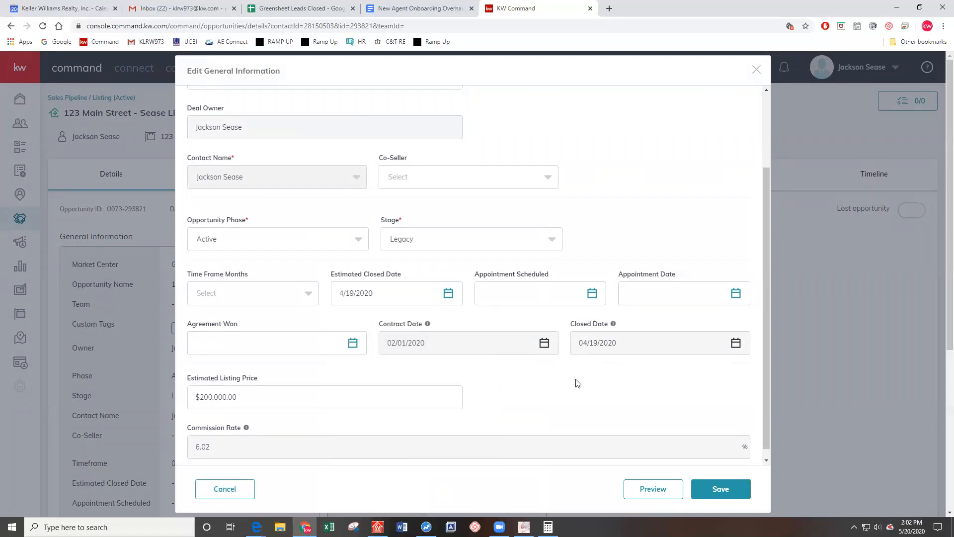
scroll(578, 383, down, 3)
scroll(547, 394, up, 3)
scroll(451, 319, down, 3)
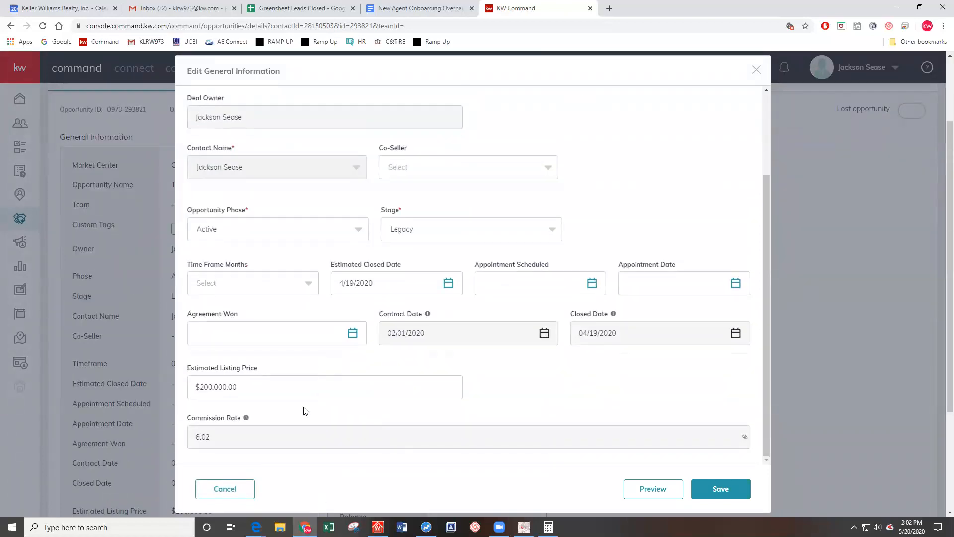
scroll(371, 234, up, 3)
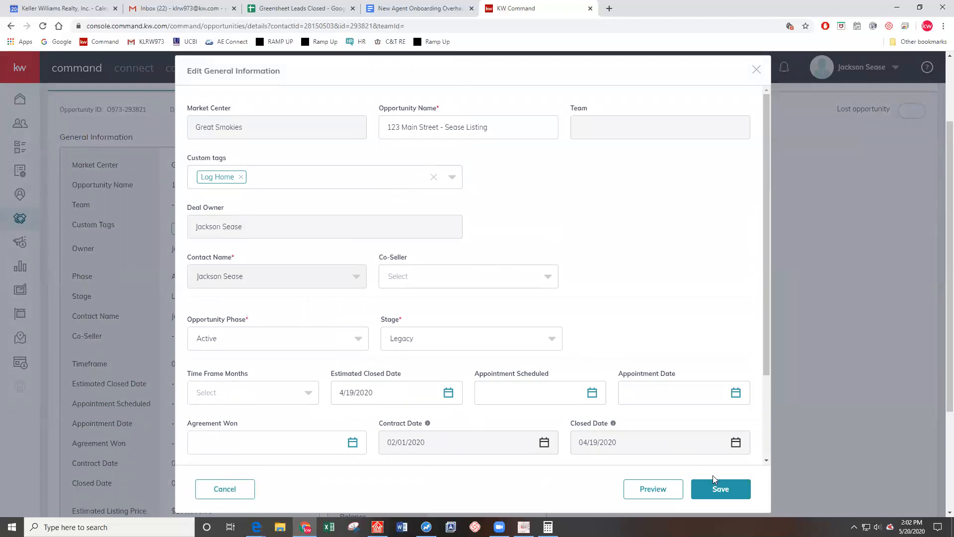
click(722, 488)
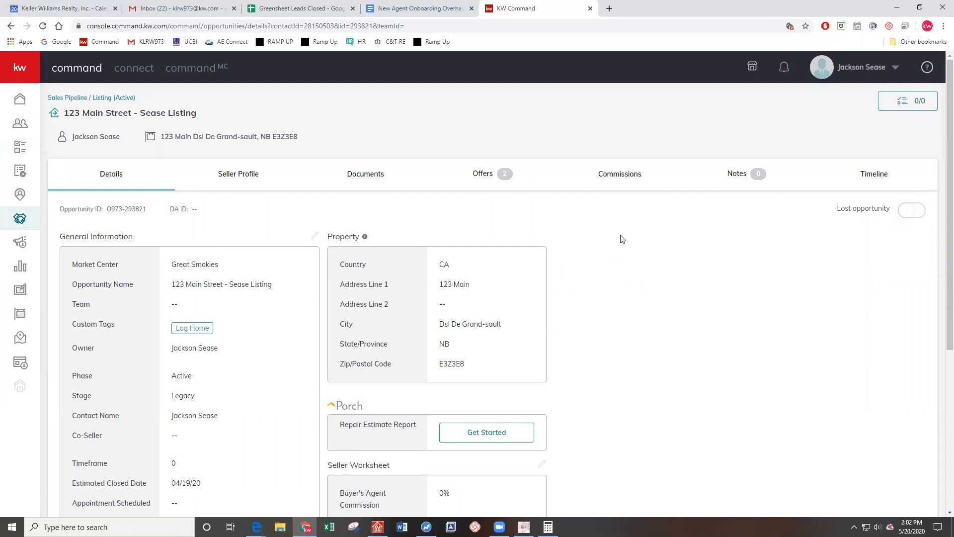
On the Documents tab's Closed folder, switch the checklist type to Residential and confirm
click(397, 185)
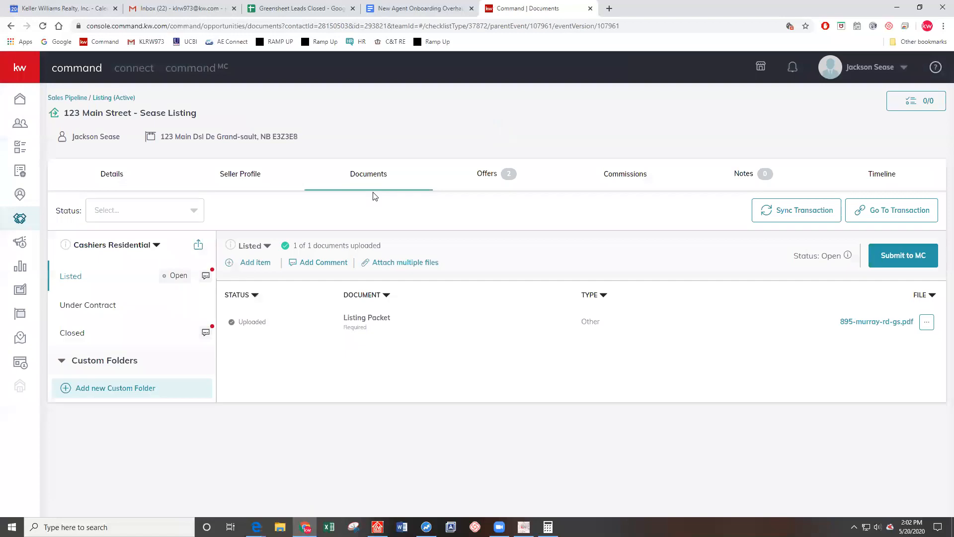
click(75, 334)
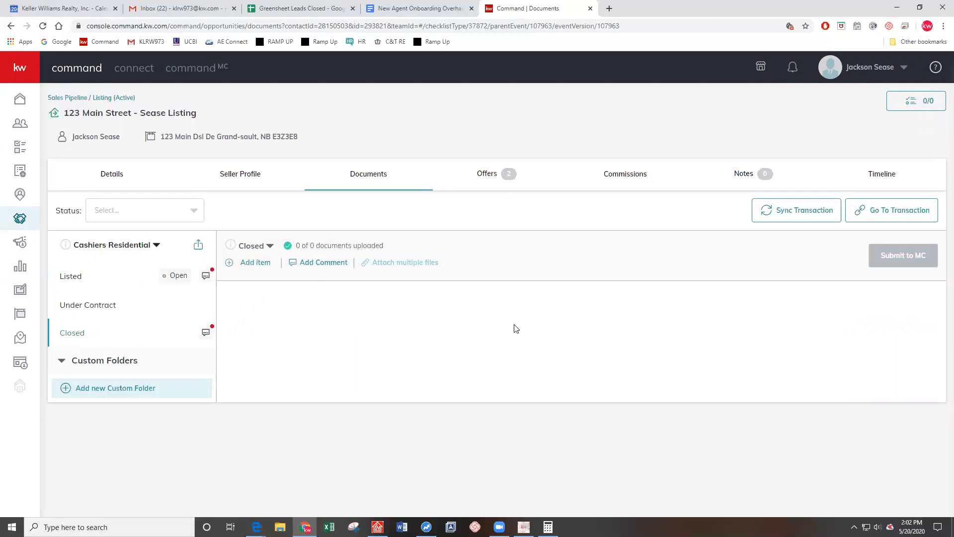
click(107, 251)
click(106, 273)
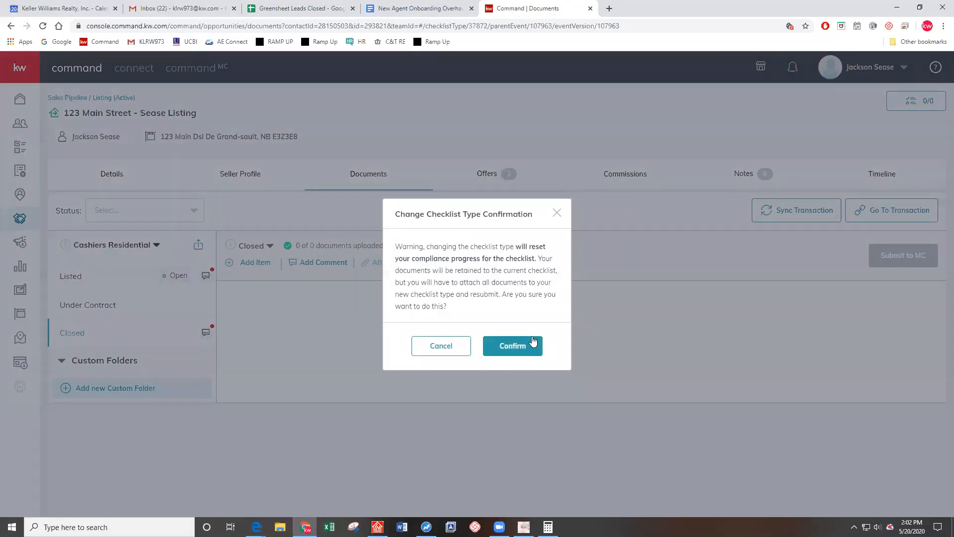
click(532, 344)
Show the seven Closed-stage documents and highlight the Payment Approval Form
click(87, 332)
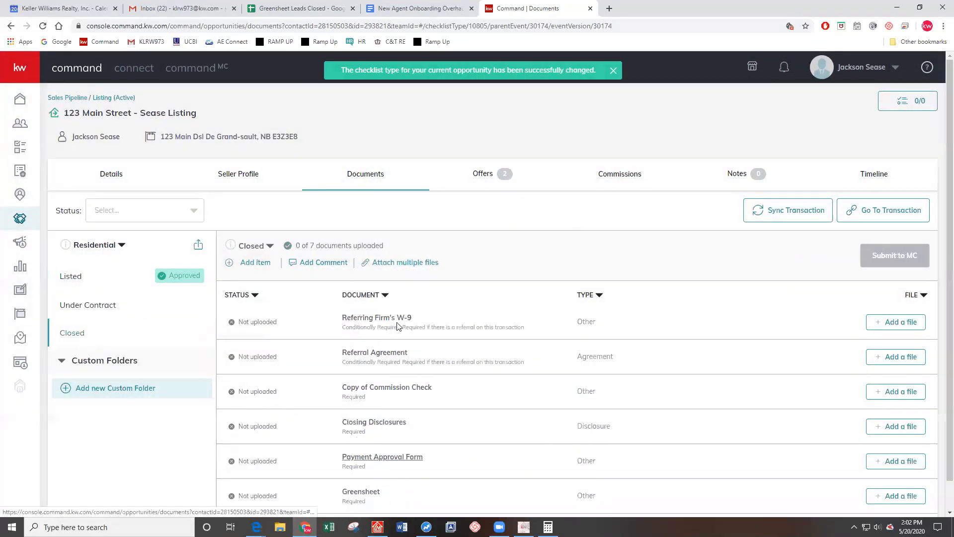
scroll(431, 304, down, 1)
drag(427, 428, 335, 429)
click(495, 400)
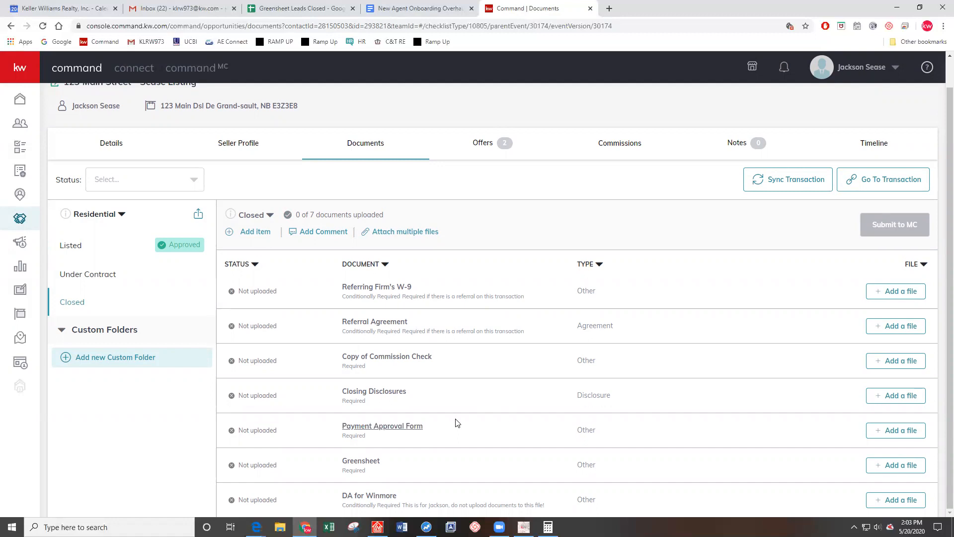
click(396, 430)
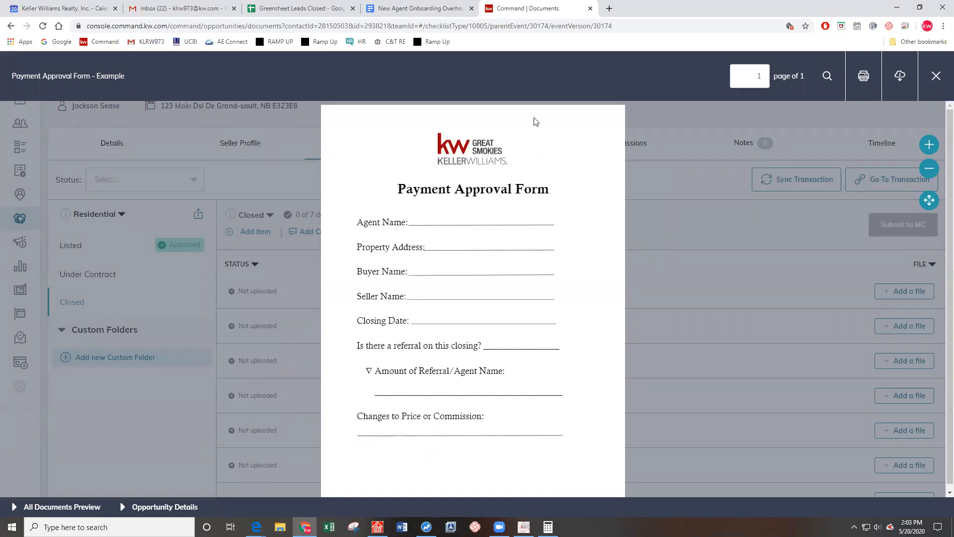
click(936, 75)
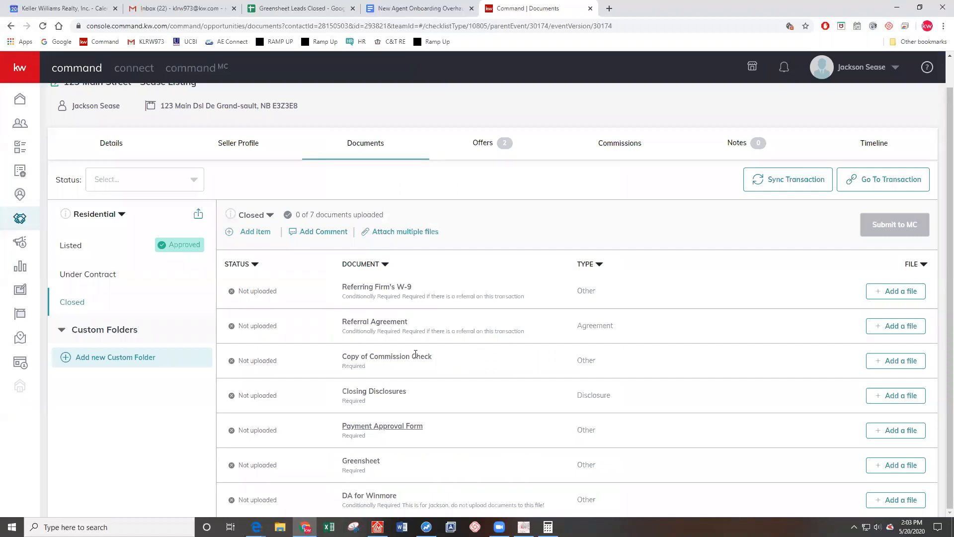
Highlight Commission Check, Referring Firm's W-9, Referral Agreement, Closing Disclosures and Payment Approval Form in turn
drag(362, 356, 464, 362)
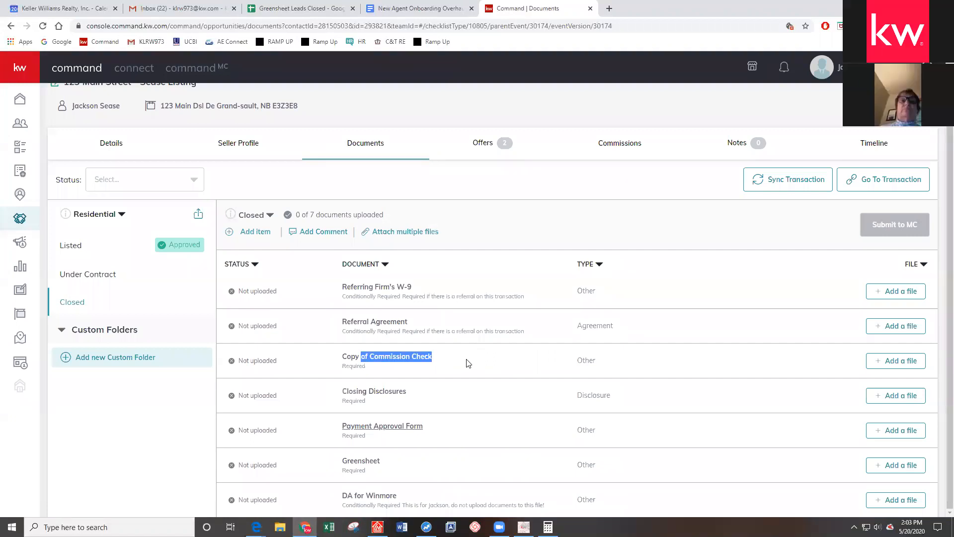
click(467, 363)
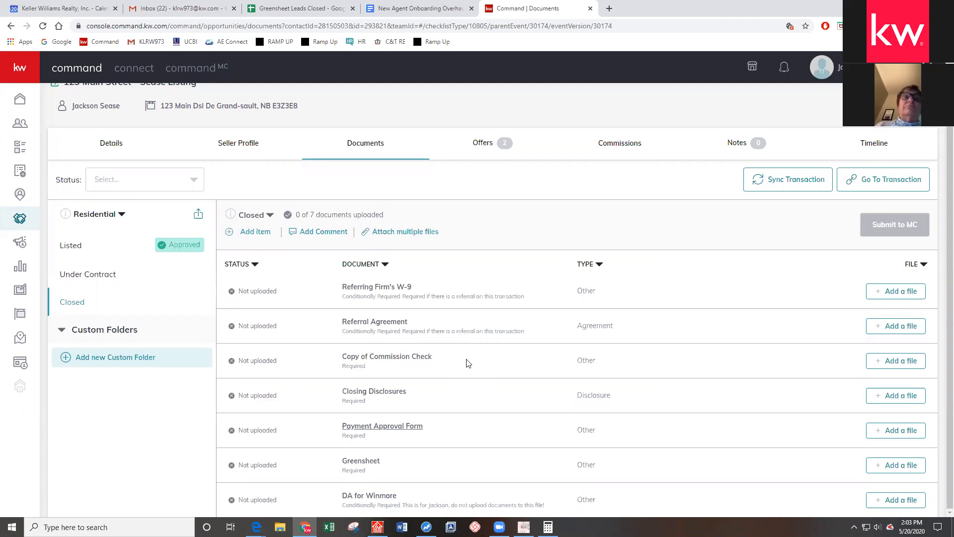
drag(432, 357, 343, 359)
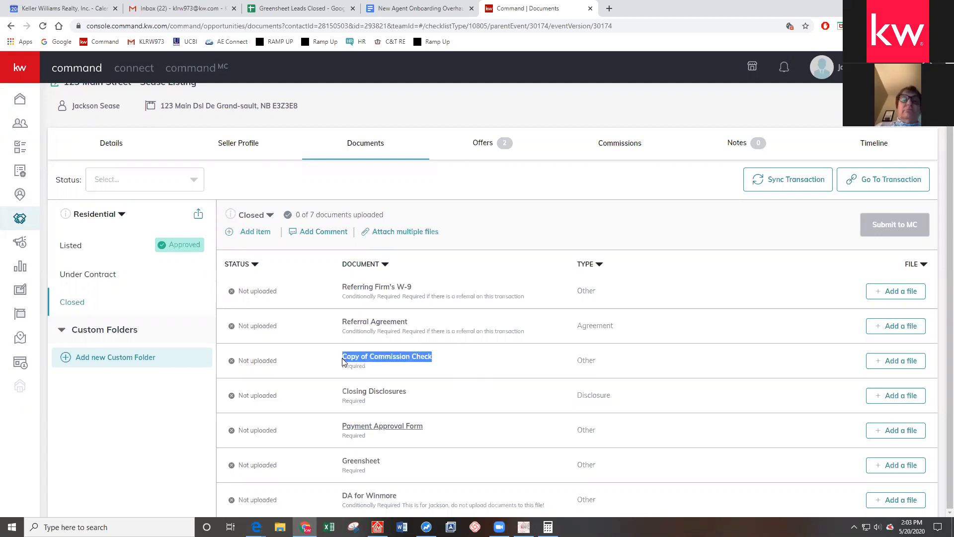
click(450, 356)
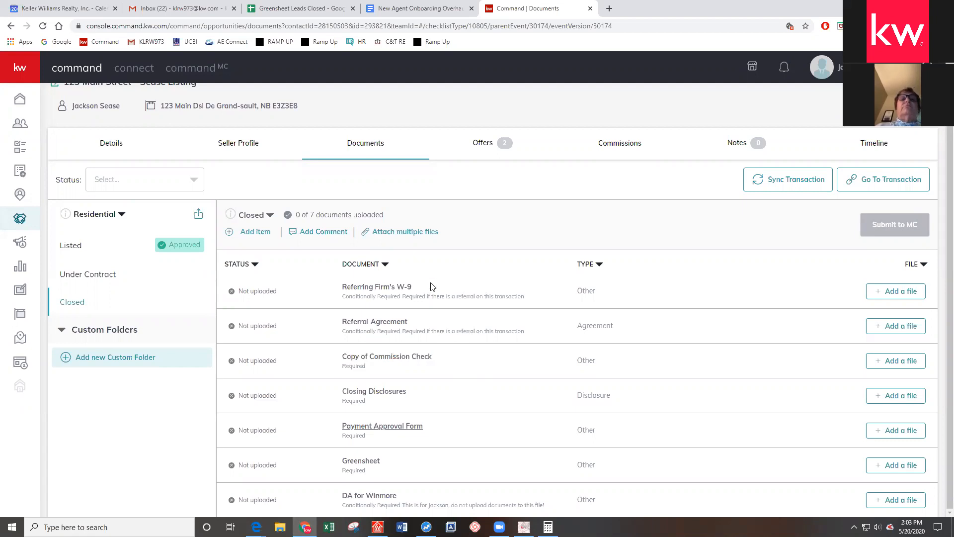
drag(343, 288, 415, 288)
click(372, 320)
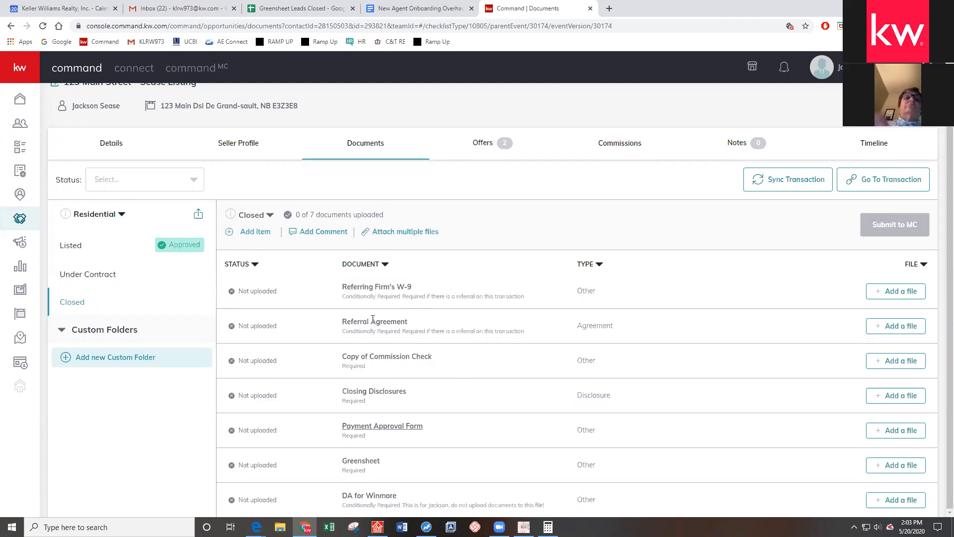
triple_click(373, 319)
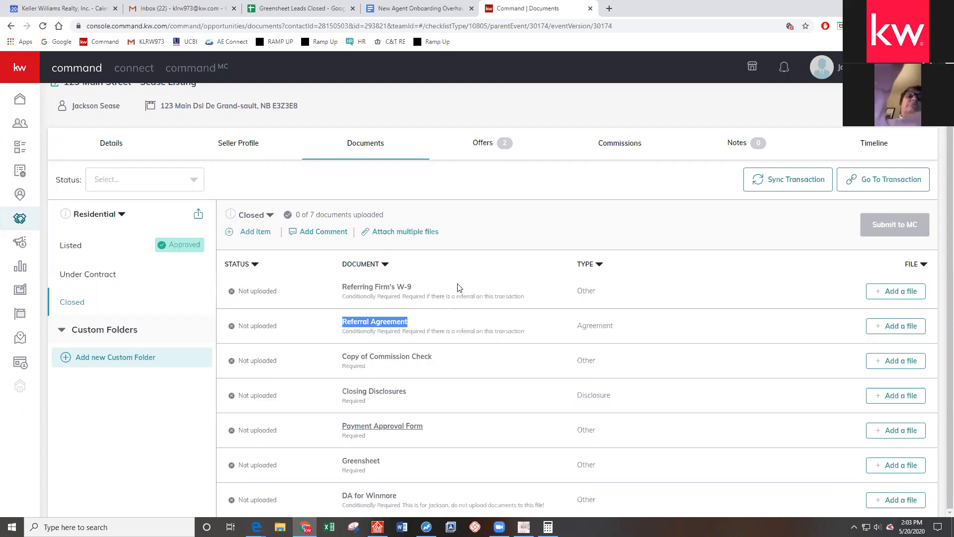
click(432, 279)
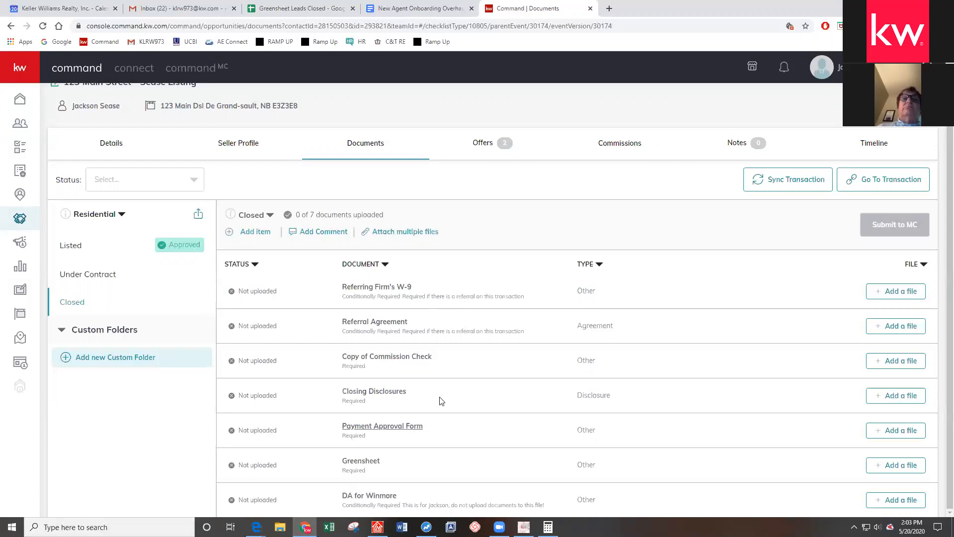
drag(407, 392, 341, 391)
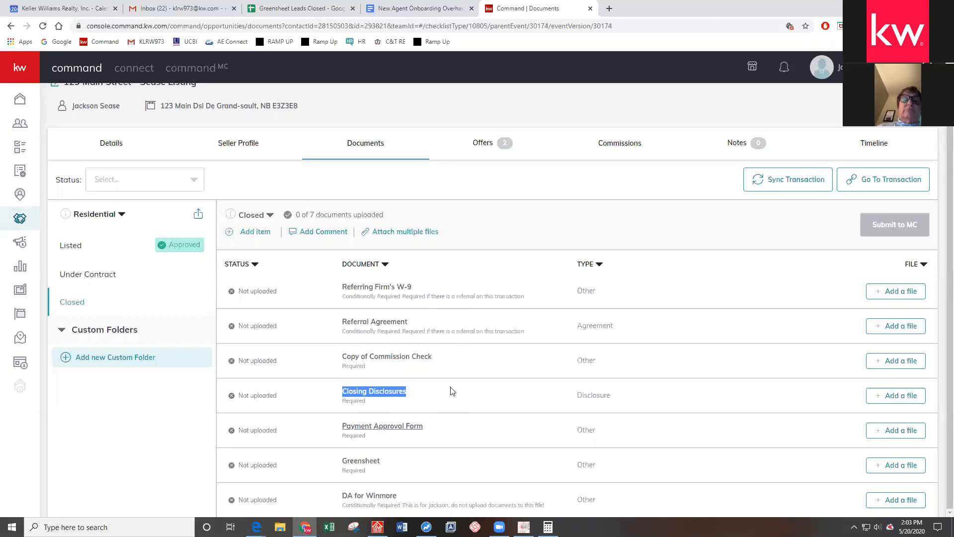
click(452, 387)
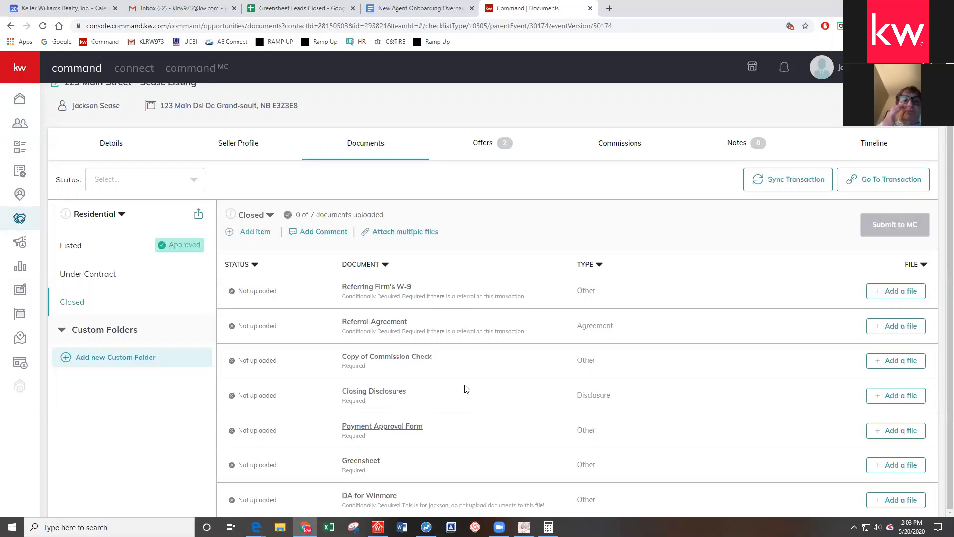
drag(423, 428, 334, 428)
click(328, 425)
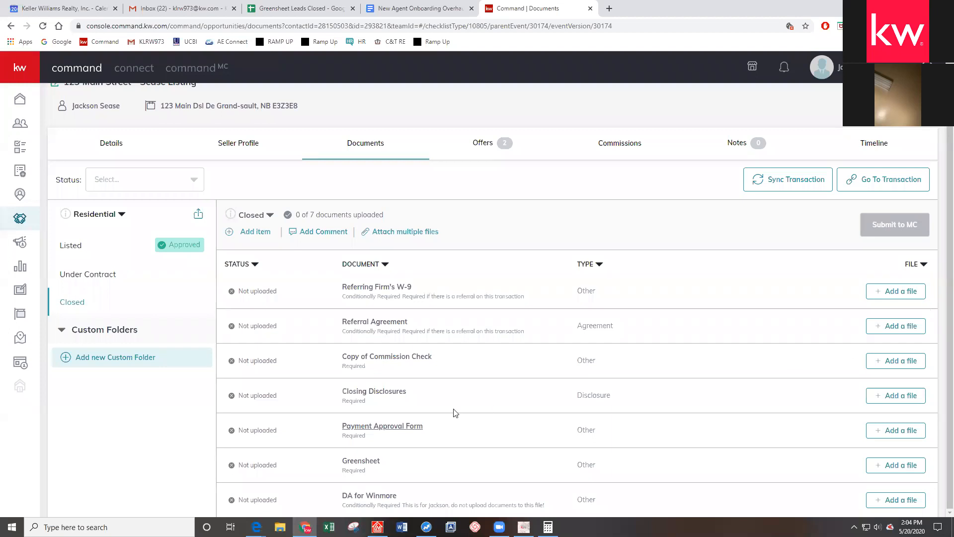
Preview the example Payment Approval Form and highlight its Changes to Price or Commission line
click(412, 427)
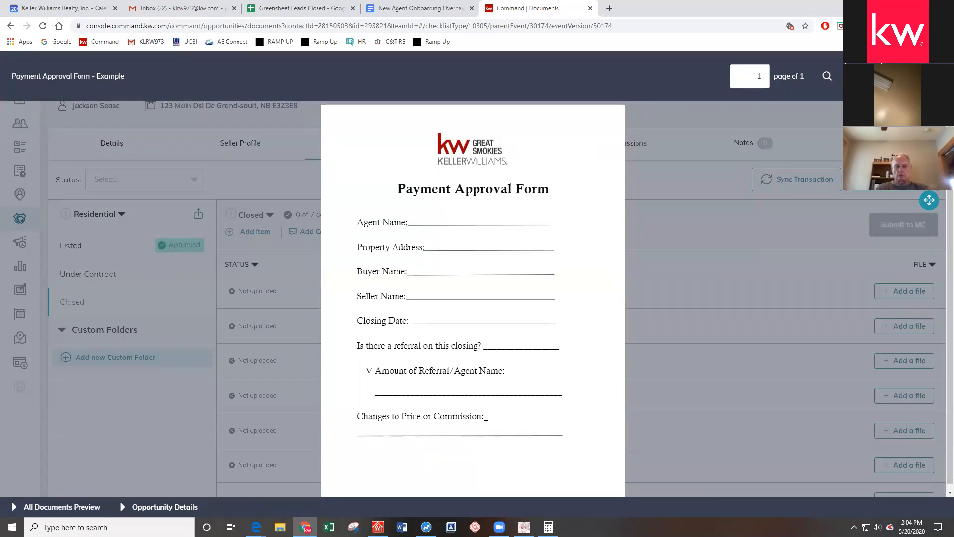
drag(486, 416, 389, 420)
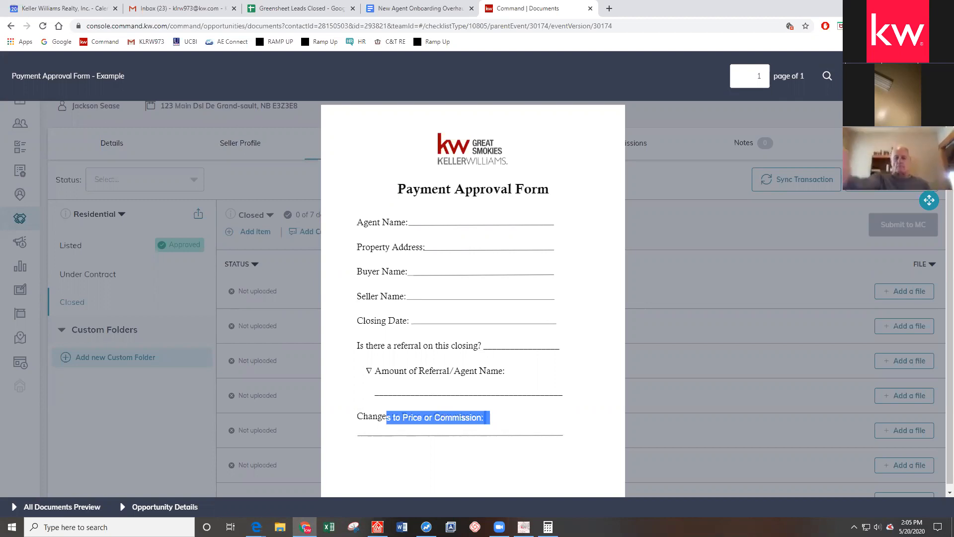
Close the Payment Approval Form preview to get back to the Closed checklist
click(935, 76)
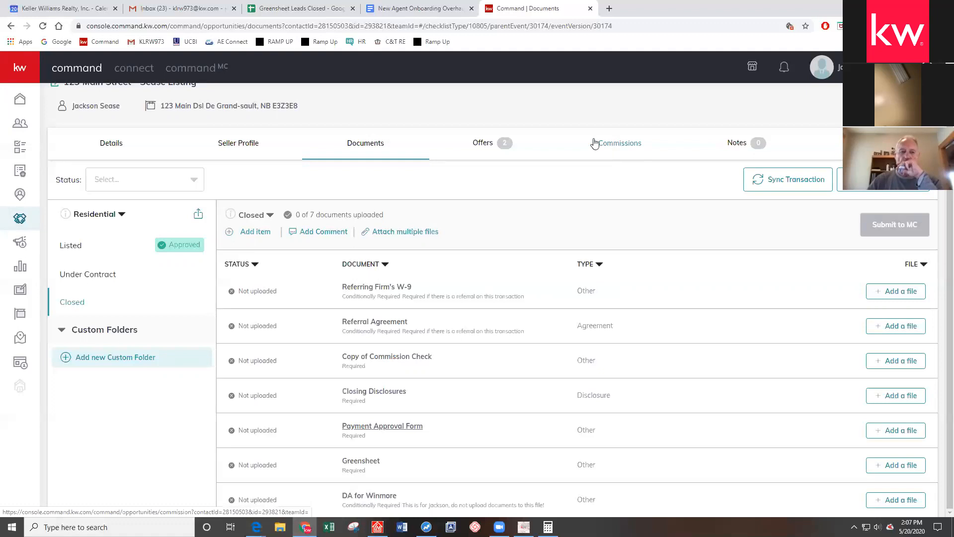
Generate the listing's shareable offer URL on the Offers tab and select the resulting link
click(481, 145)
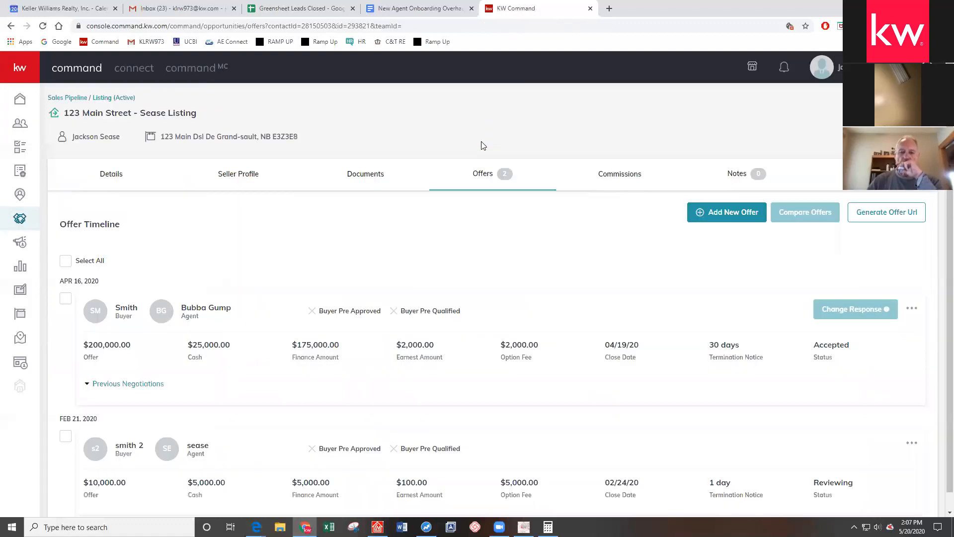
scroll(469, 239, down, 1)
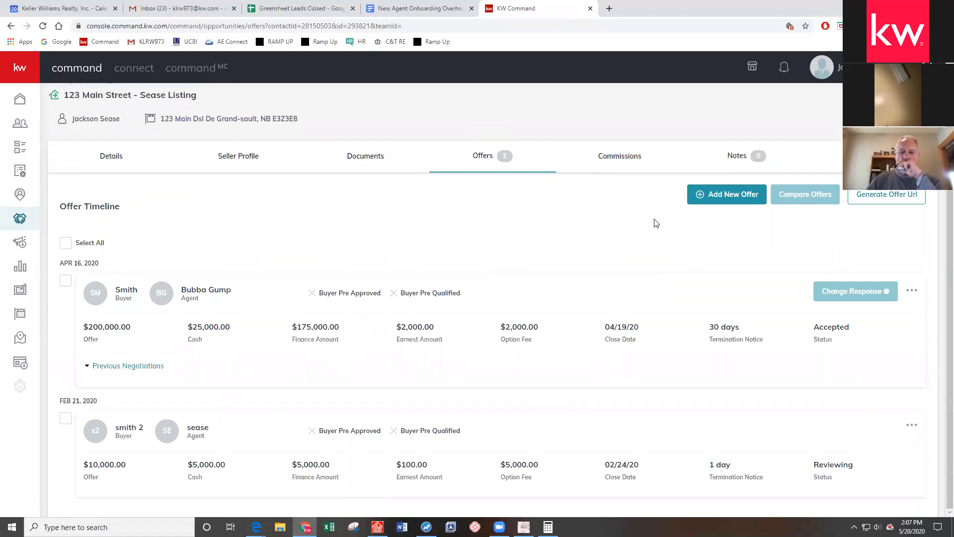
click(745, 197)
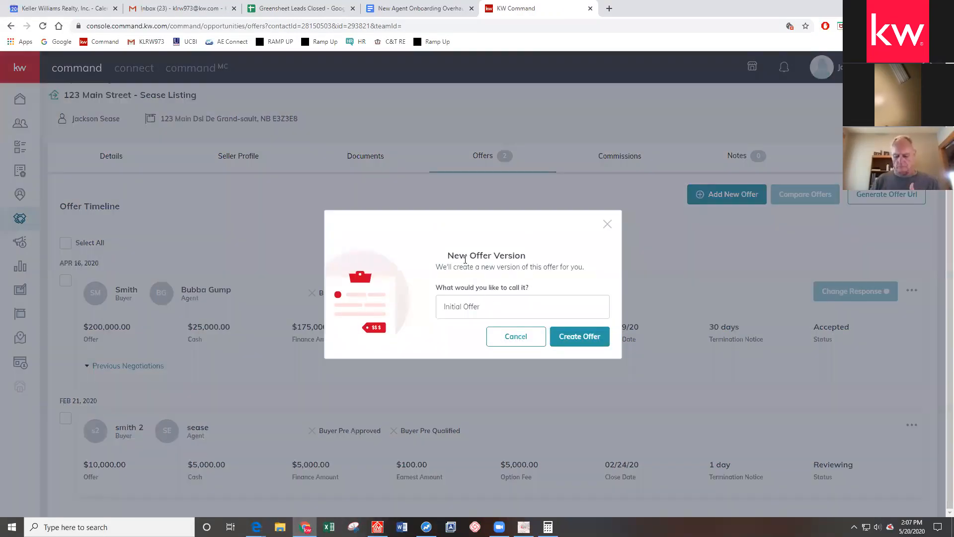
click(607, 224)
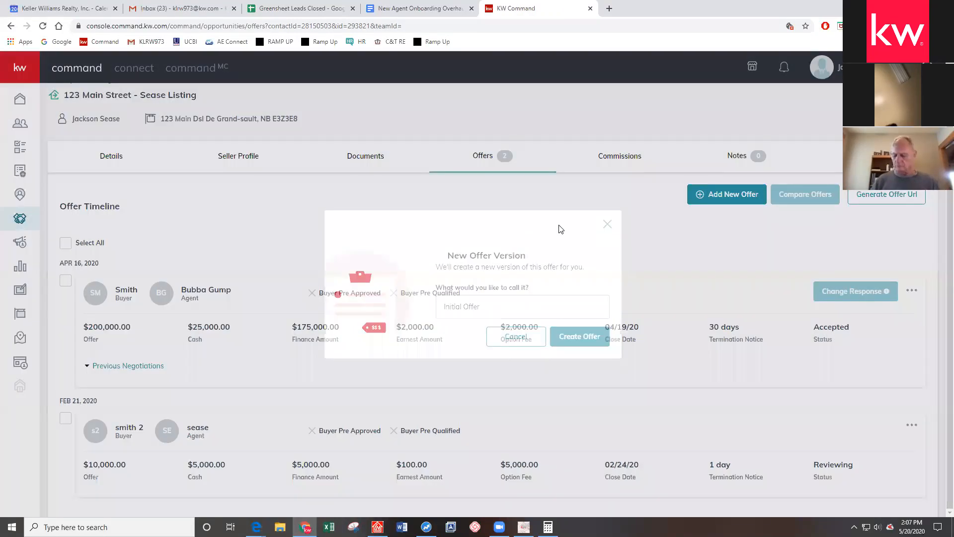
click(875, 197)
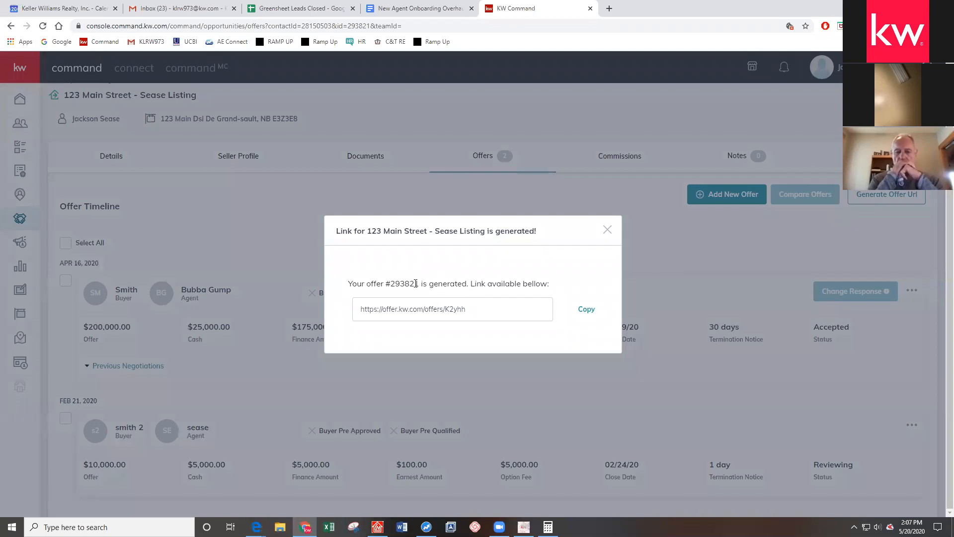
drag(419, 283, 391, 284)
drag(485, 305, 332, 323)
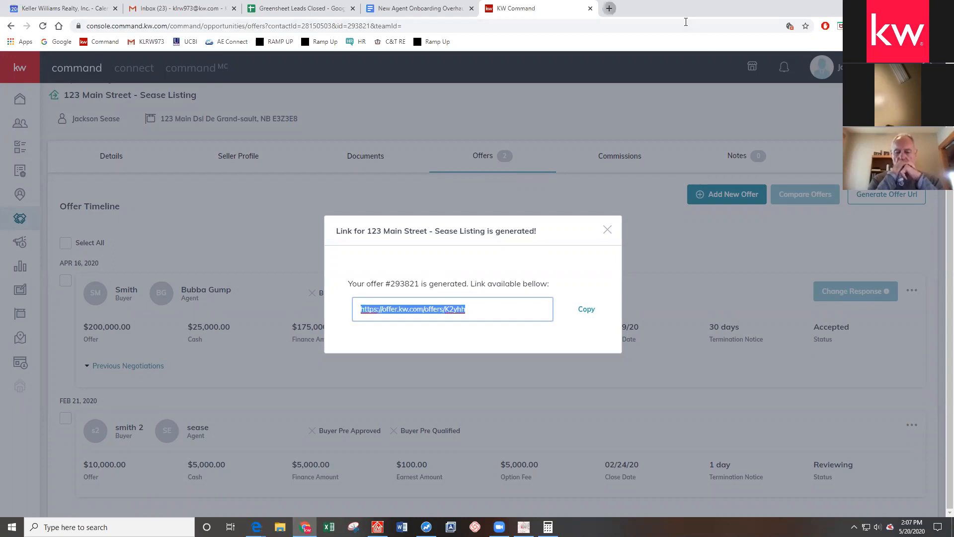
click(609, 9)
key(ctrl+v)
key(Return)
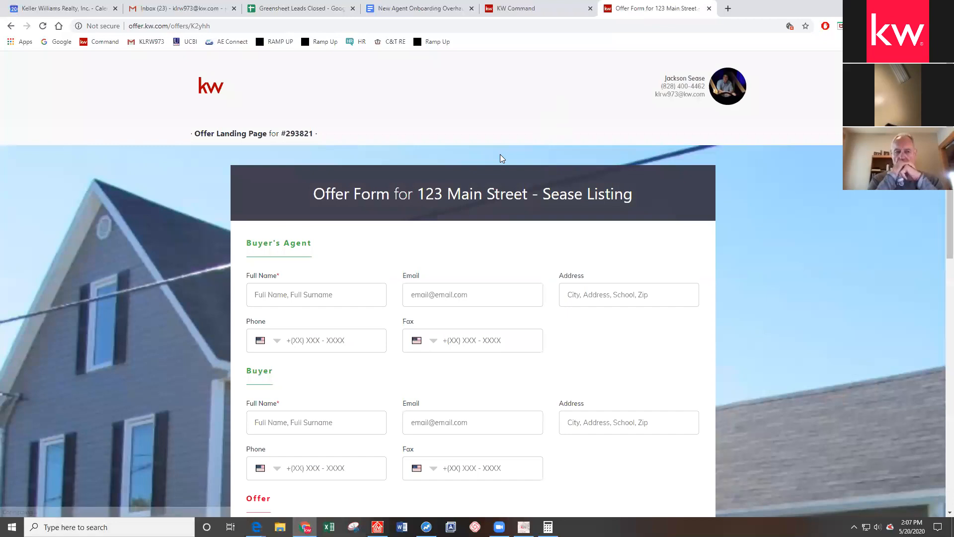
scroll(675, 168, down, 1)
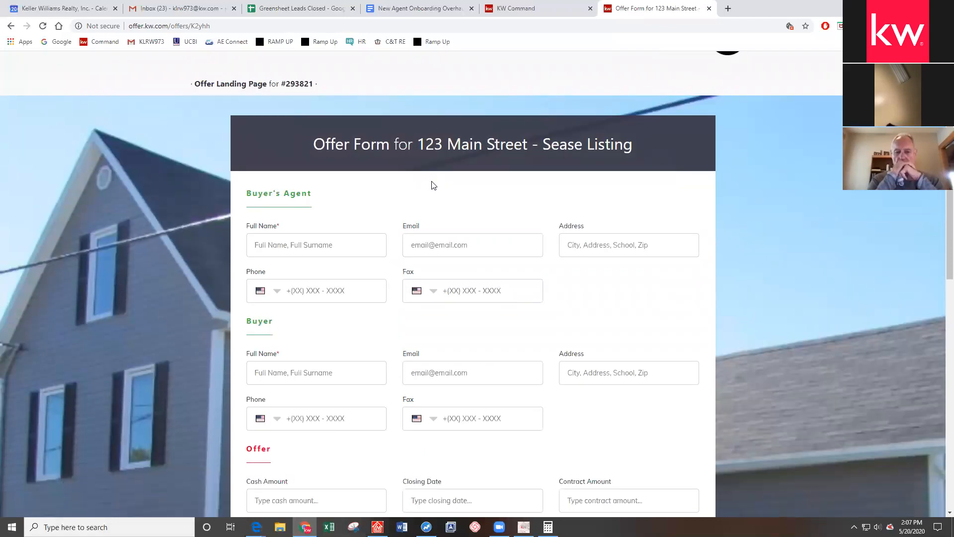
scroll(227, 184, down, 10)
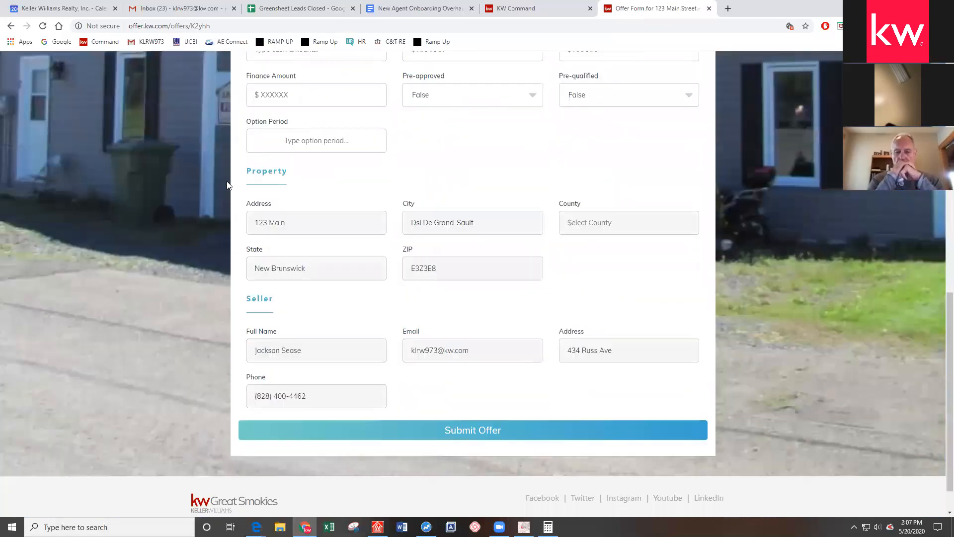
scroll(227, 185, down, 1)
click(441, 390)
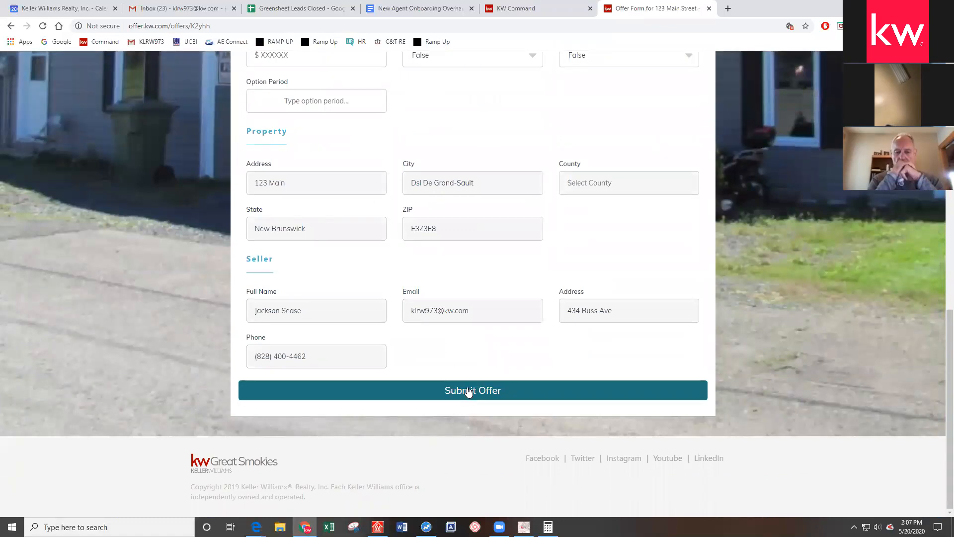
scroll(609, 163, up, 1)
scroll(617, 80, up, 6)
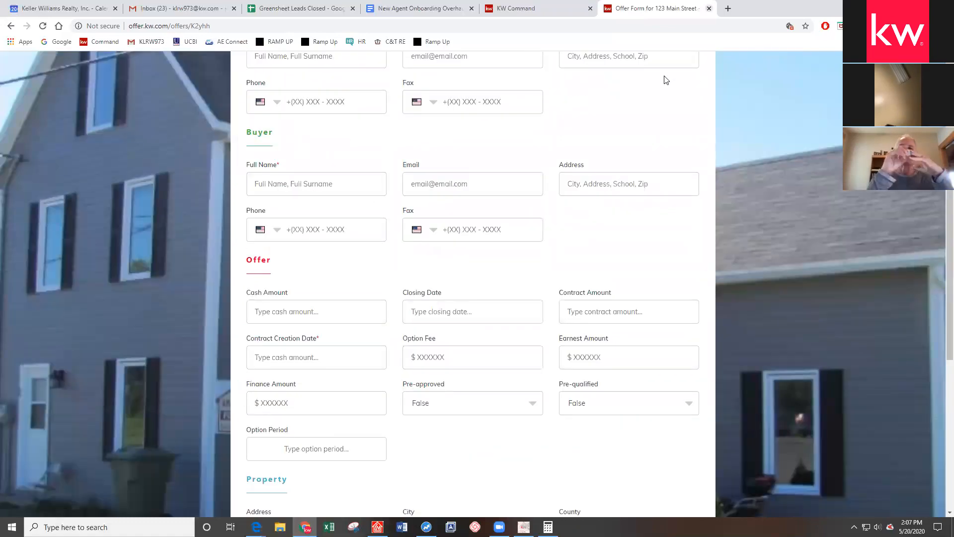
key(ctrl+w)
click(607, 230)
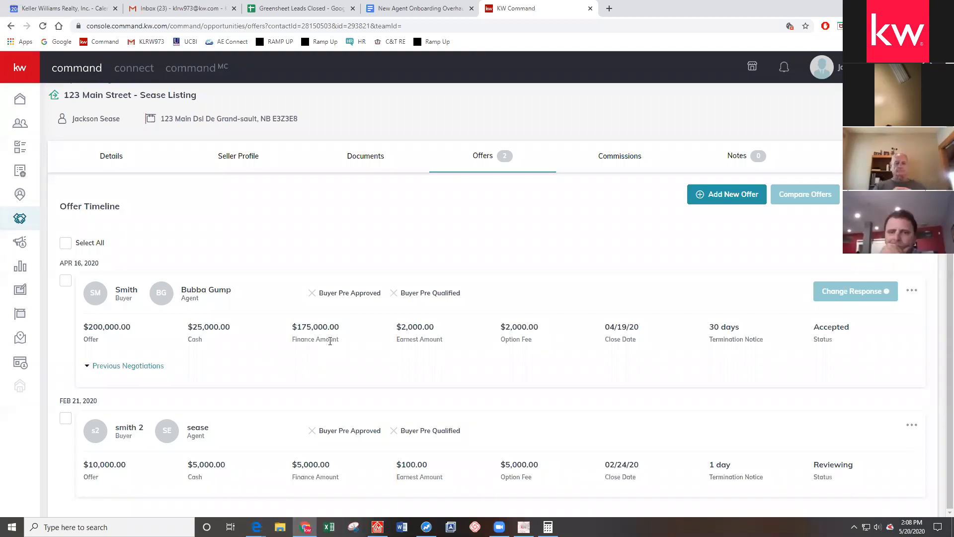
Create a new offer version named 'Sease Offer Accept', replacing the default name
click(730, 194)
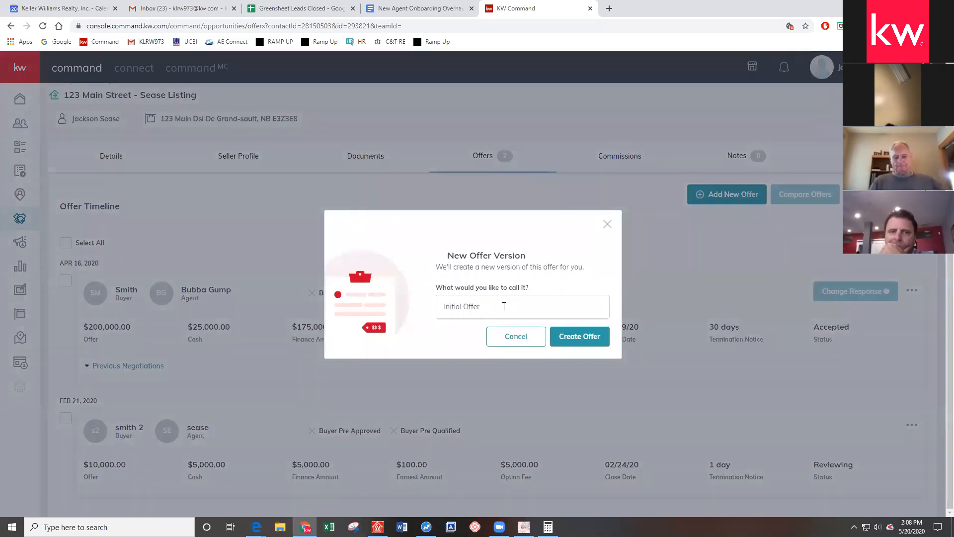
click(504, 306)
key(BackSpace)
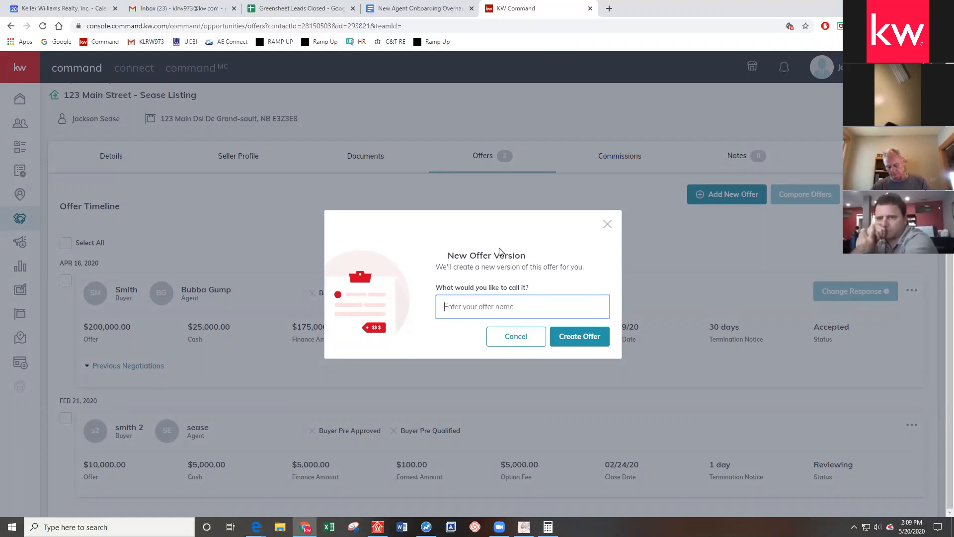
text(Sease )
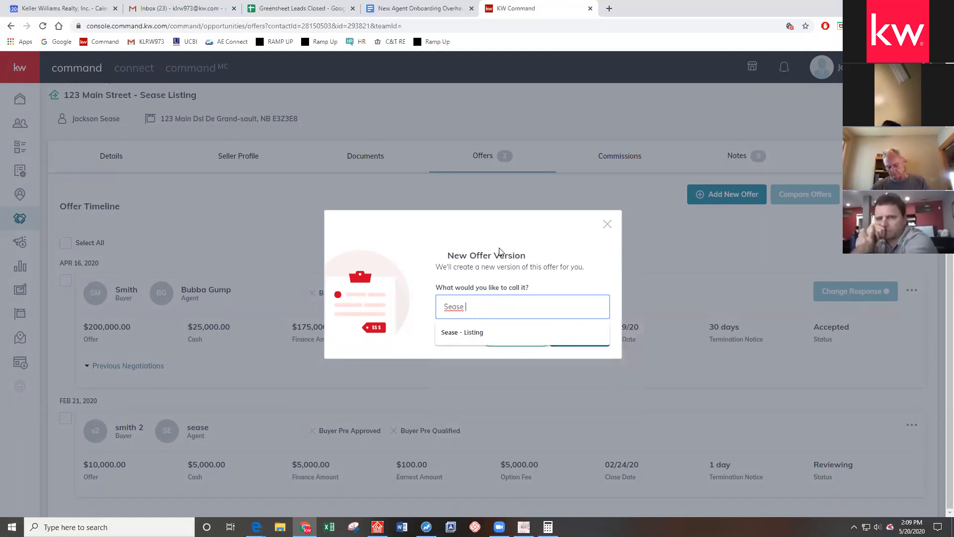
text(Offer)
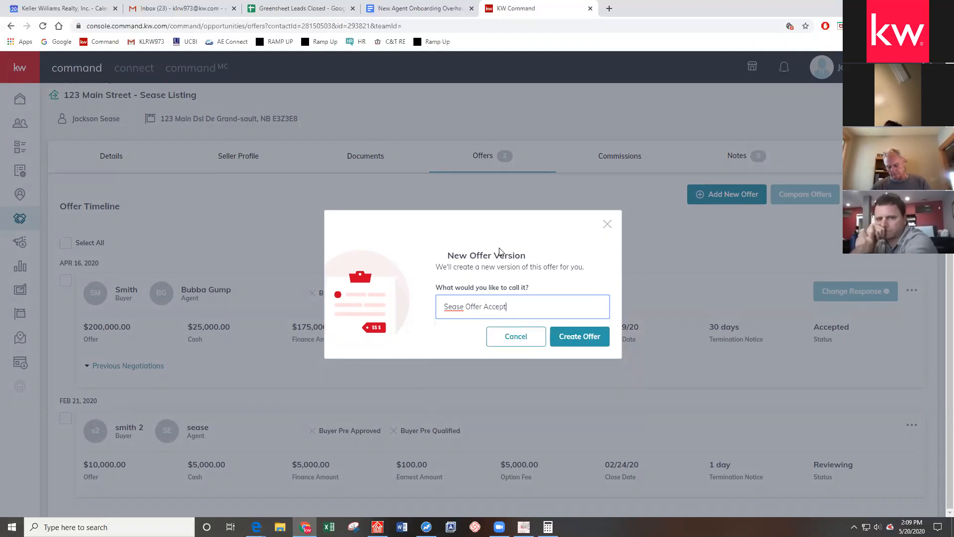
text( Accept)
click(577, 337)
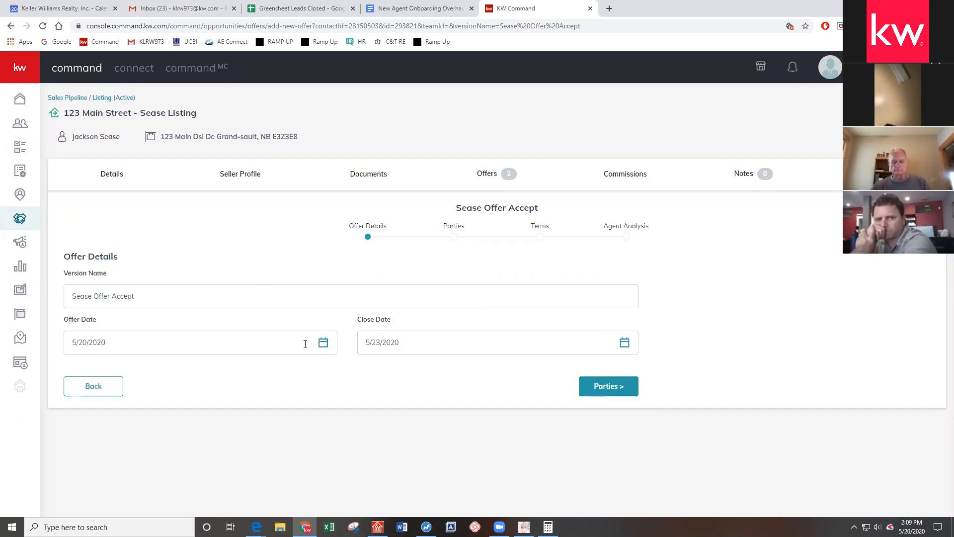
Keep the 5/23/2020 close date and continue to the offer's Parties step
click(625, 342)
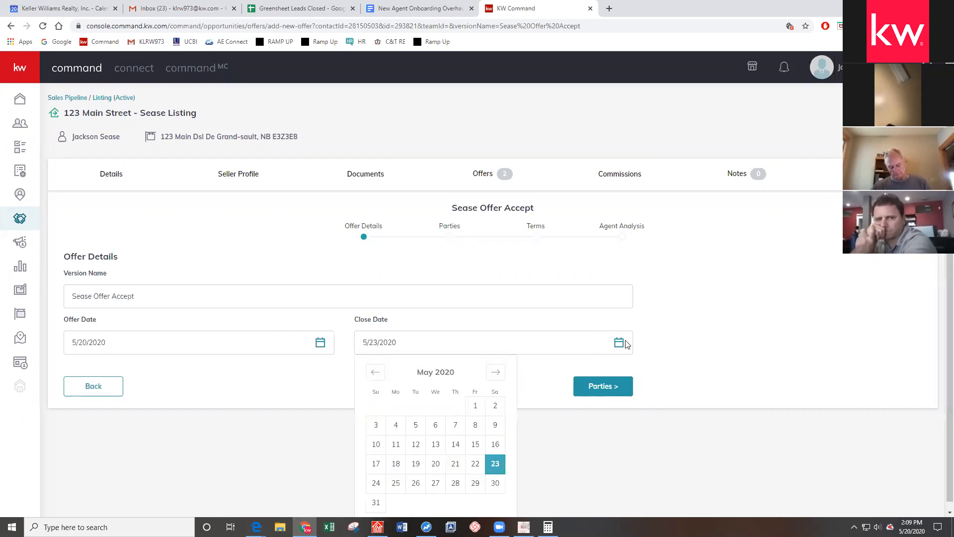
click(764, 320)
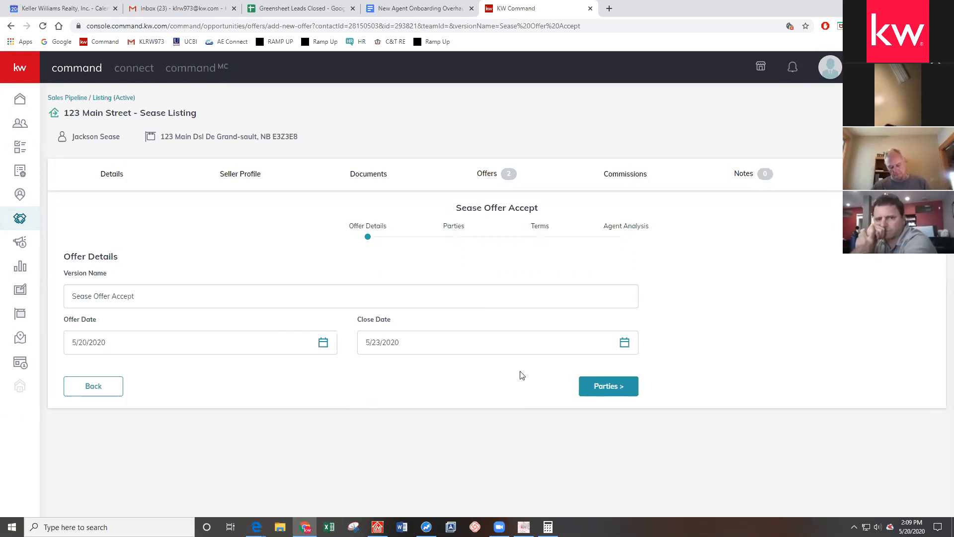
click(608, 391)
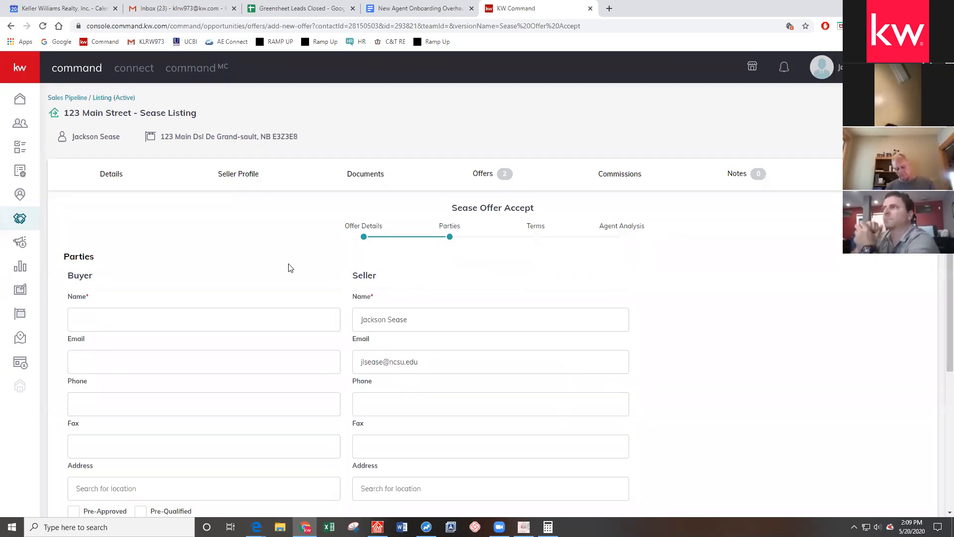
Enter the buyer's name in the Buyer section of the Parties step
scroll(159, 183, down, 2)
drag(57, 158, 106, 171)
click(314, 179)
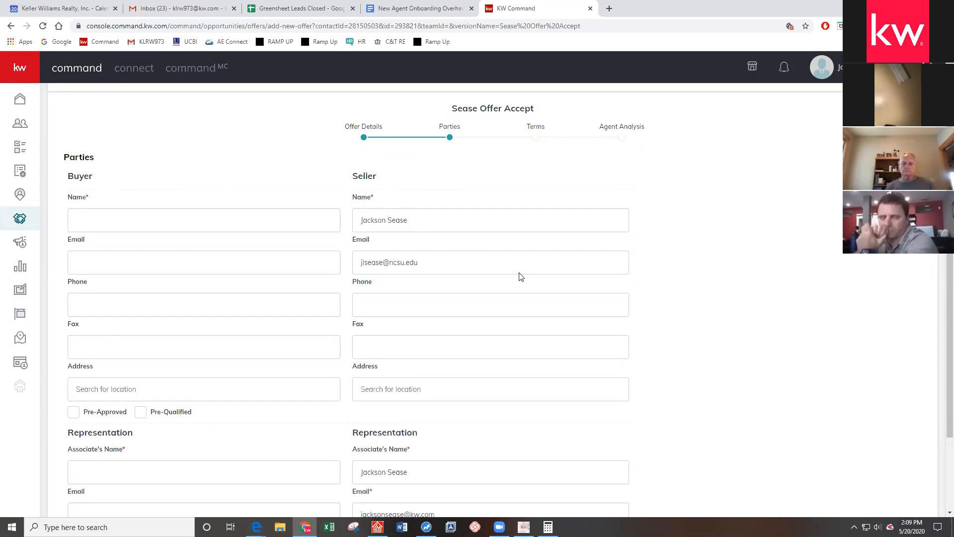
scroll(468, 204, down, 2)
scroll(469, 204, up, 2)
scroll(464, 219, down, 2)
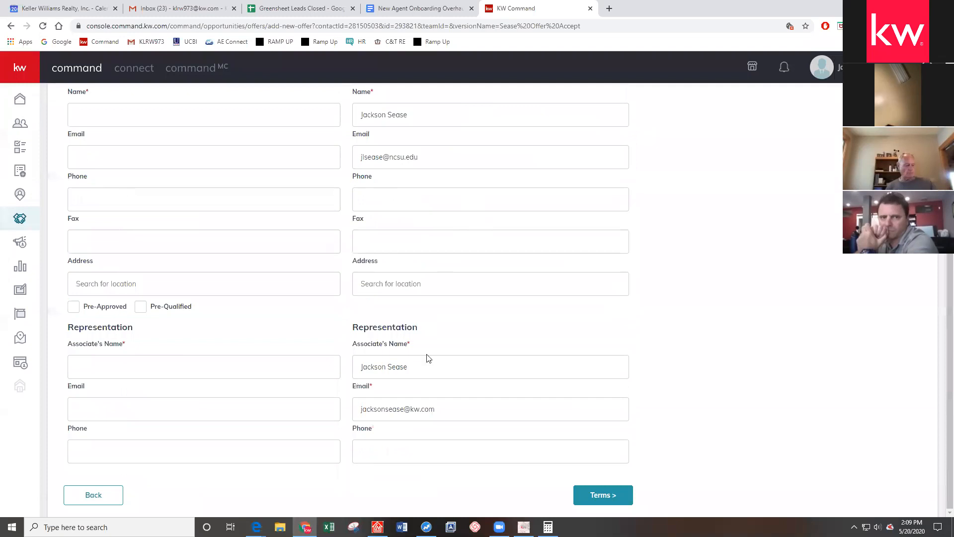
scroll(368, 319, up, 4)
scroll(367, 319, down, 4)
scroll(417, 388, up, 4)
scroll(398, 250, down, 4)
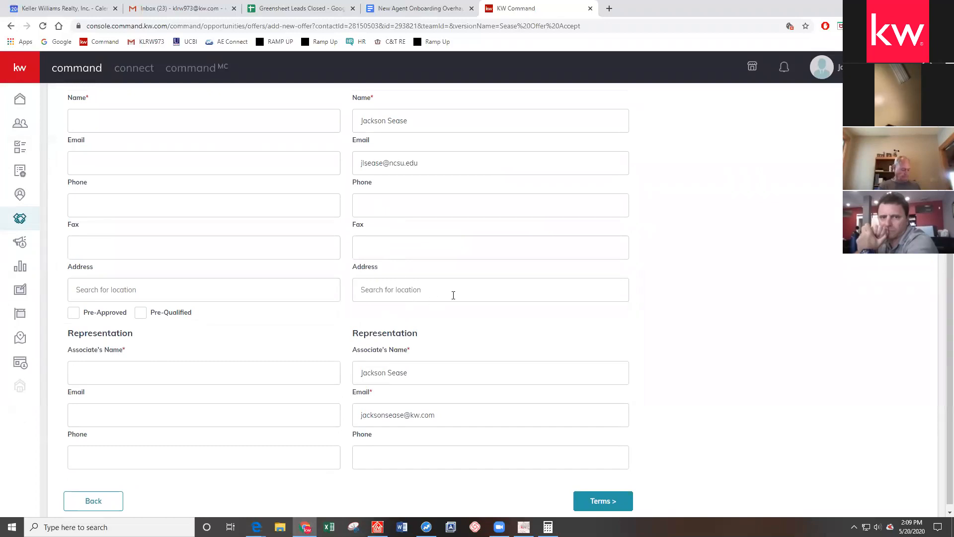
scroll(290, 292, up, 4)
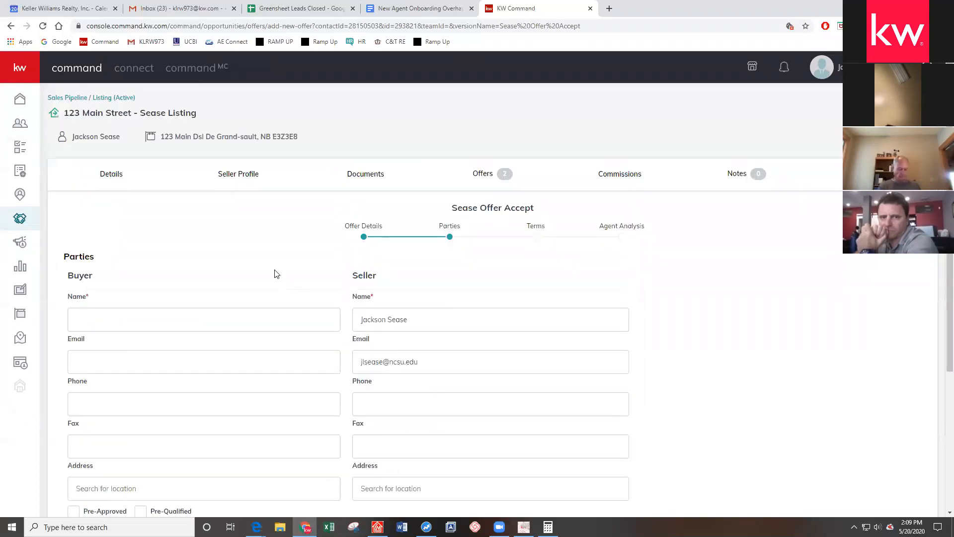
scroll(238, 284, down, 1)
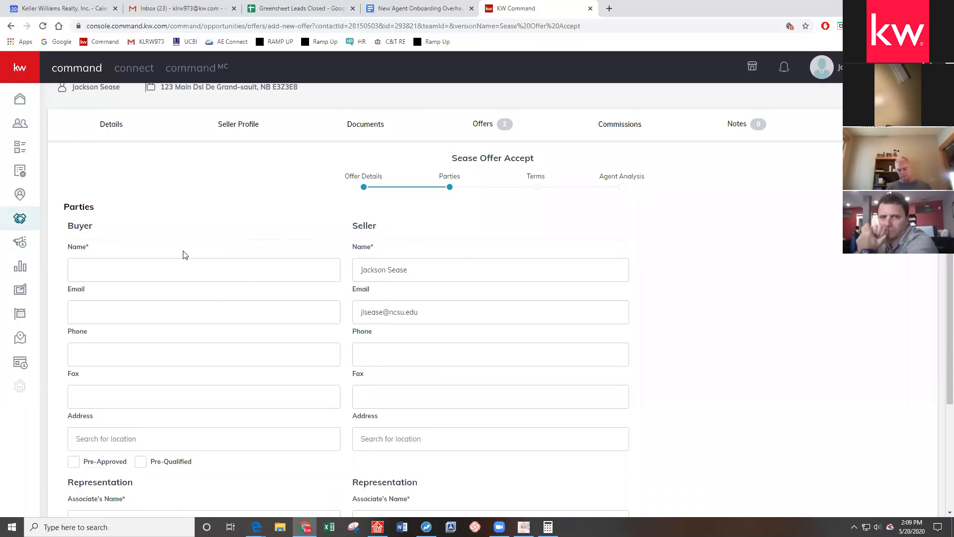
click(147, 272)
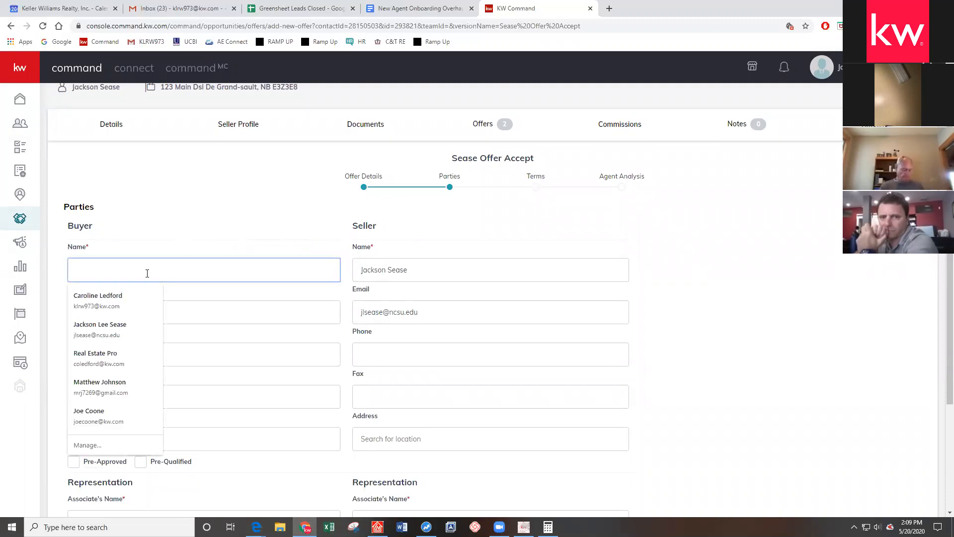
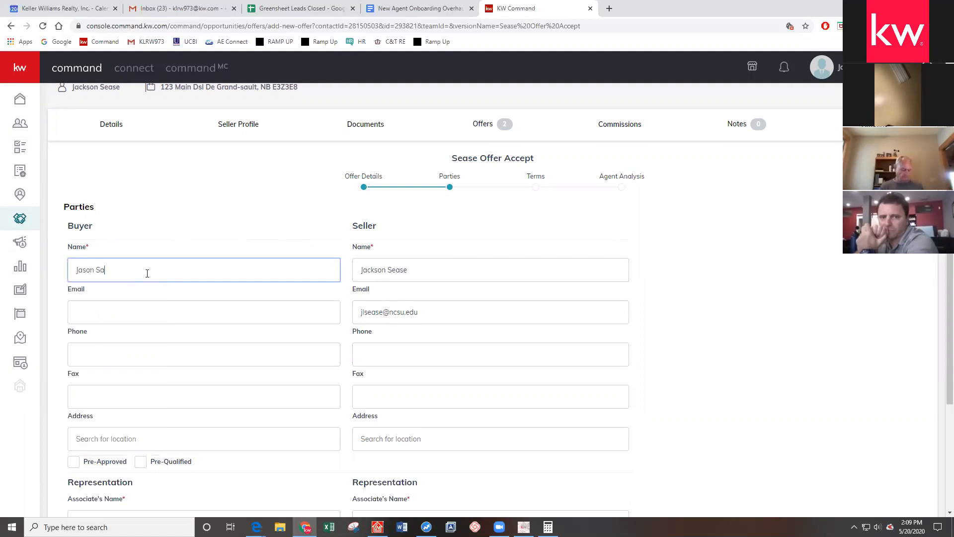
Fill in the buyer's e-mail address
scroll(146, 253, down, 2)
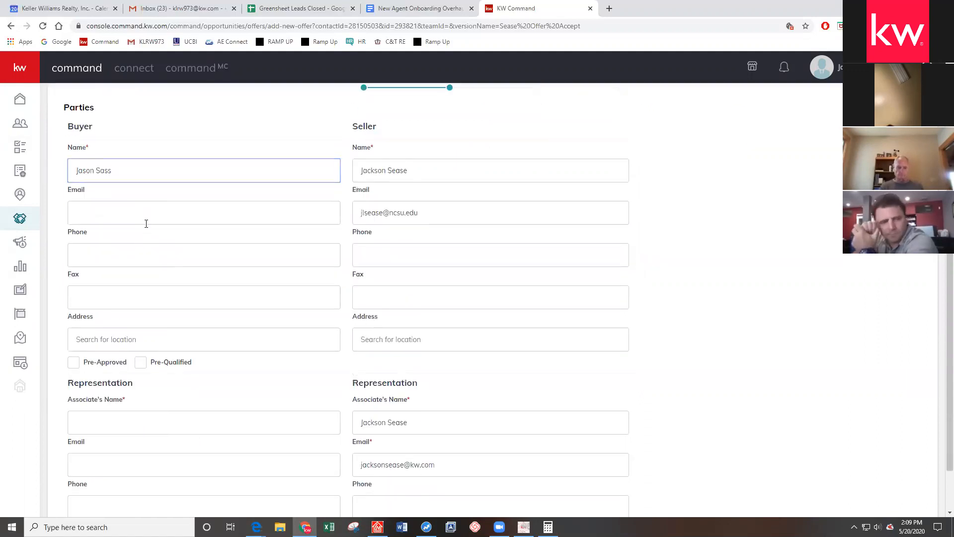
click(146, 223)
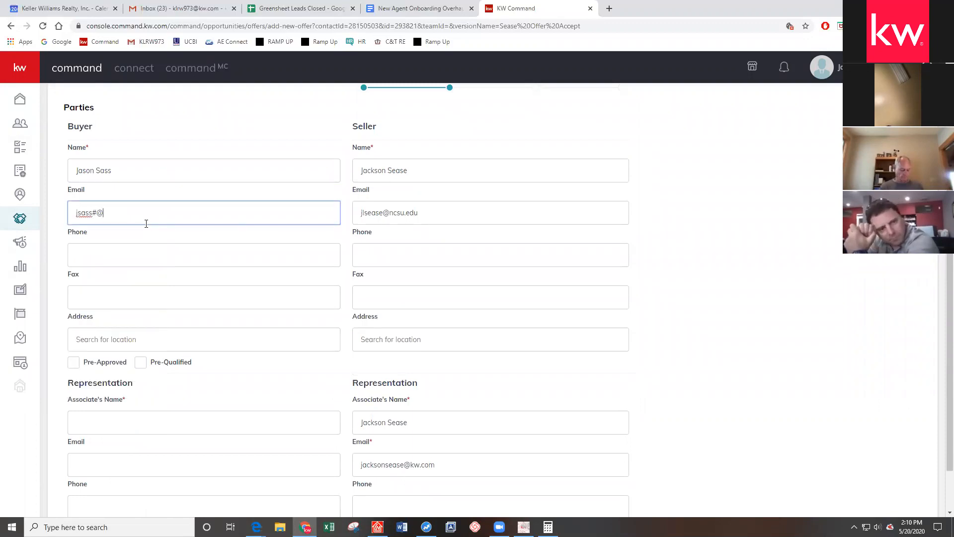
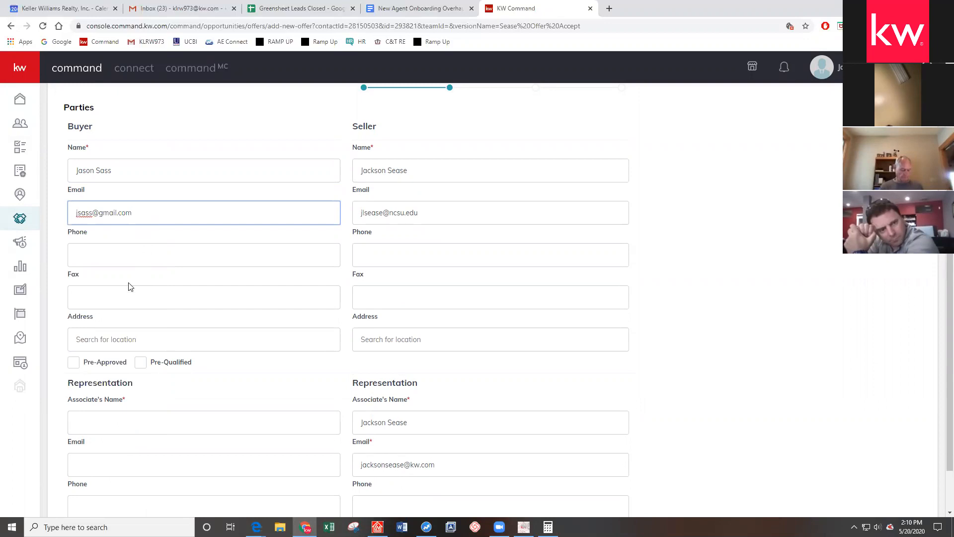
scroll(133, 286, down, 1)
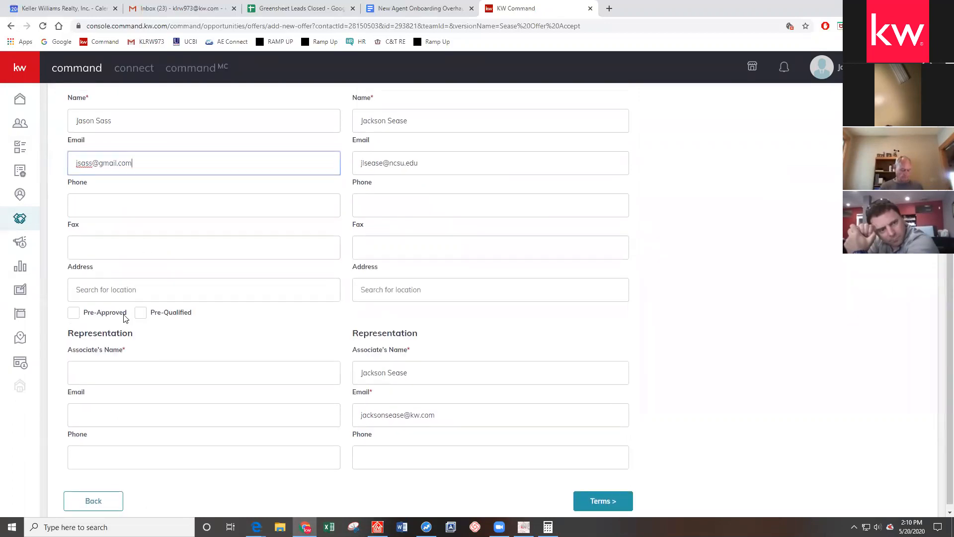
scroll(126, 343, down, 1)
Enter the buyer's representing agent's name and e-mail address
click(127, 366)
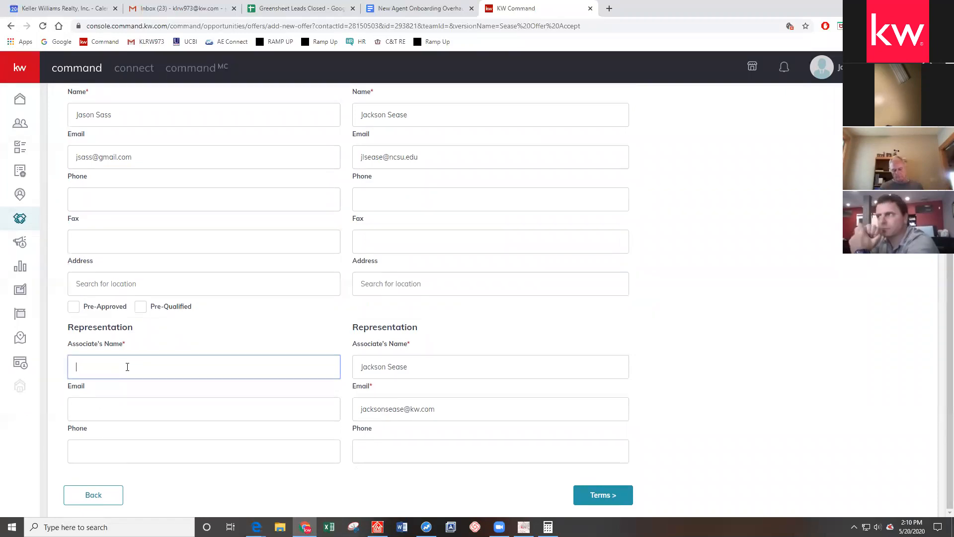
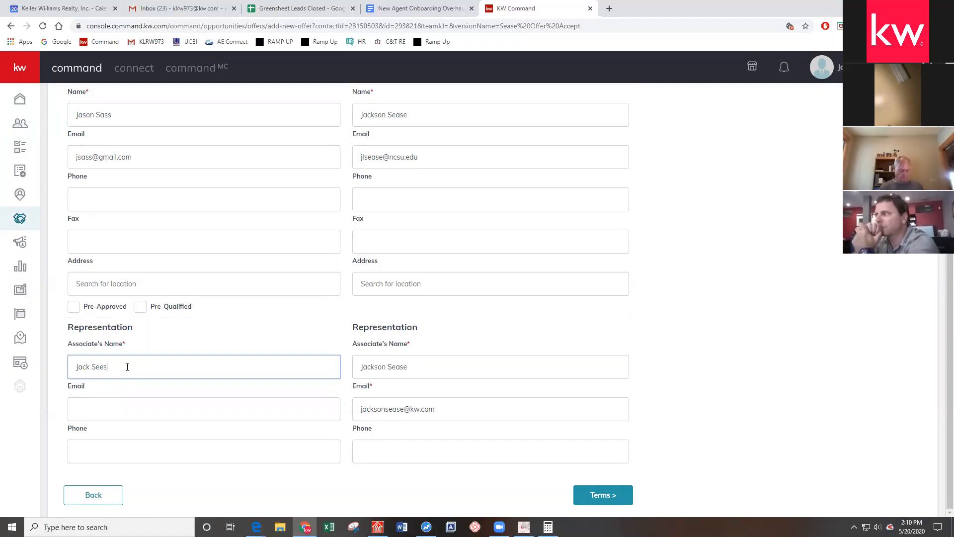
click(120, 415)
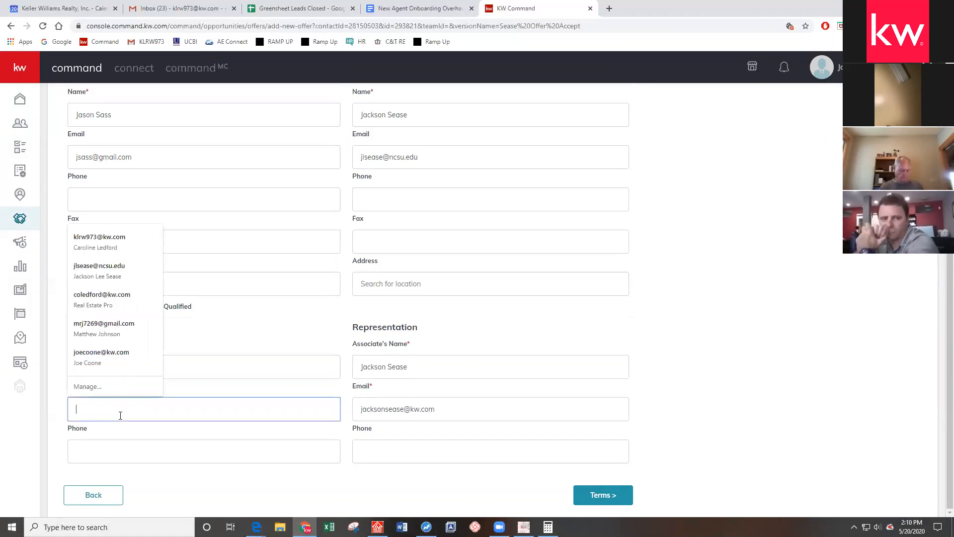
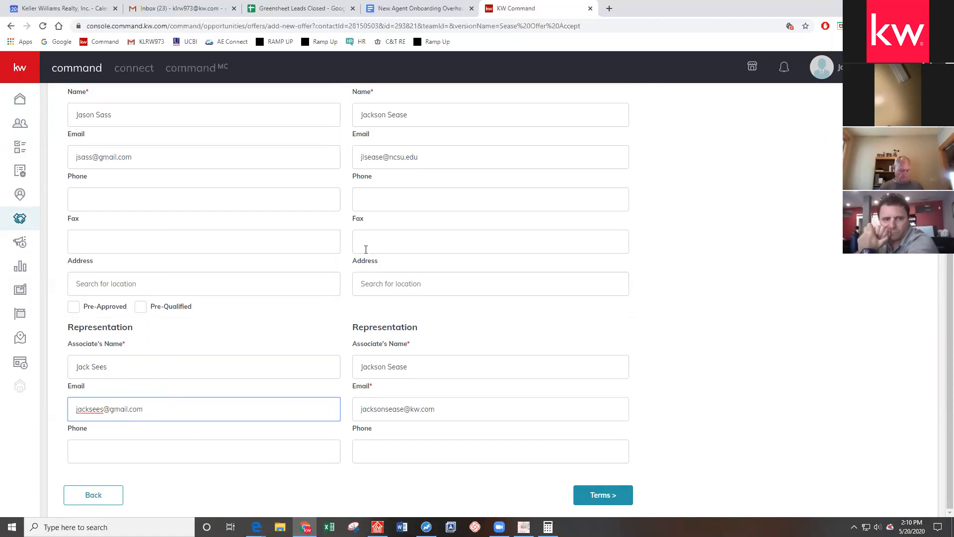
scroll(366, 249, up, 4)
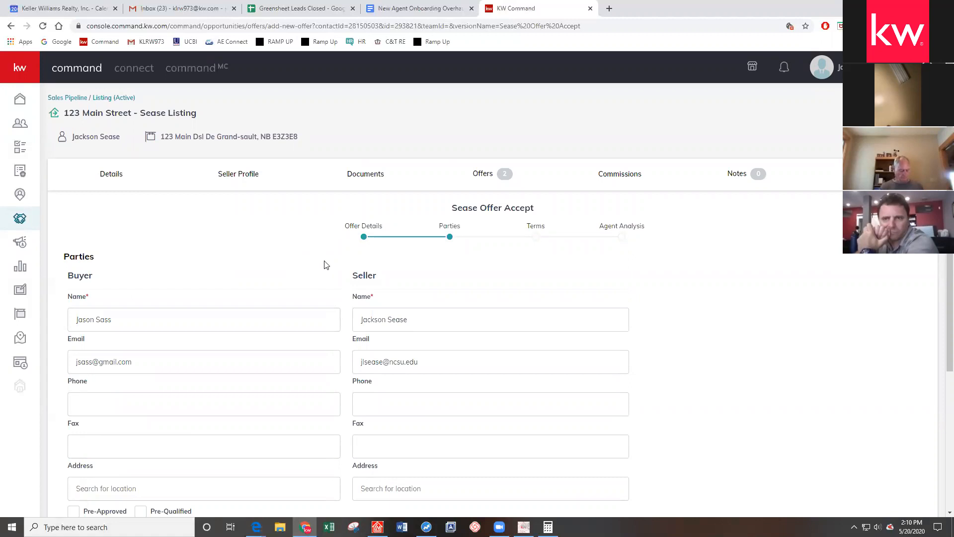
scroll(499, 287, down, 5)
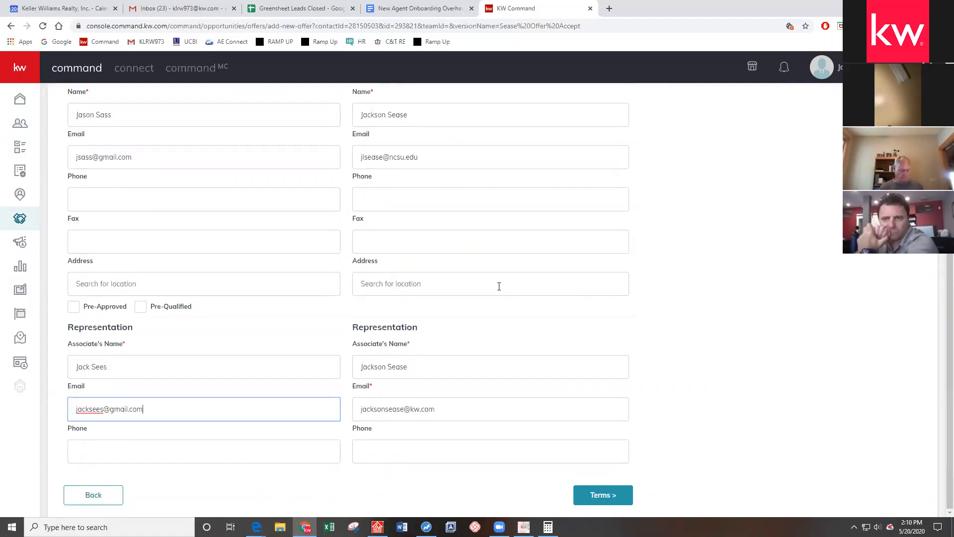
Move on to the Terms step and enter 20 as the Cash amount
click(599, 494)
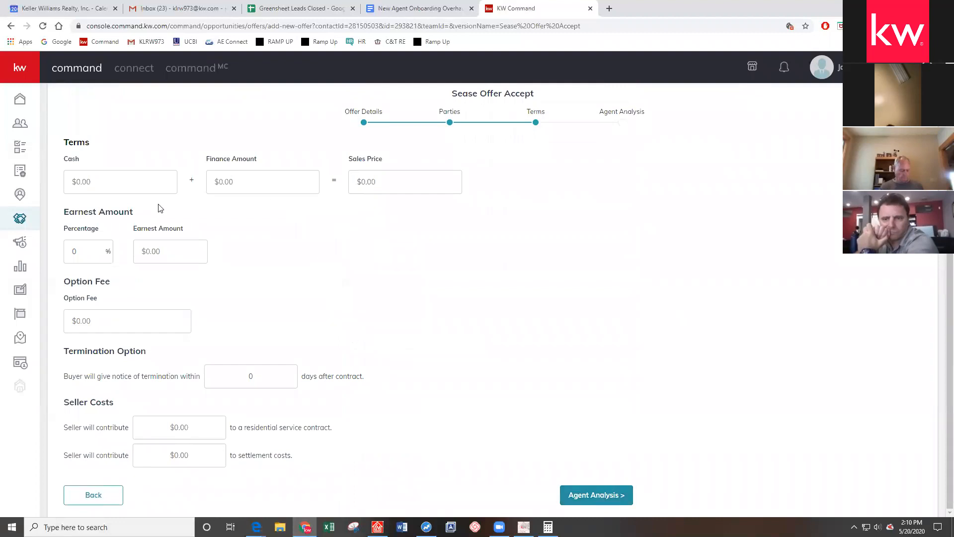
scroll(161, 208, up, 3)
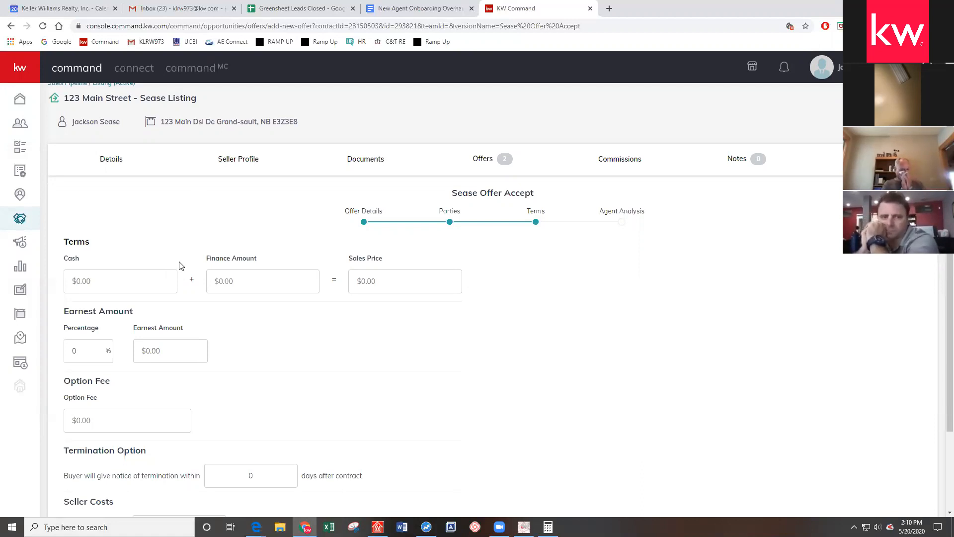
click(126, 283)
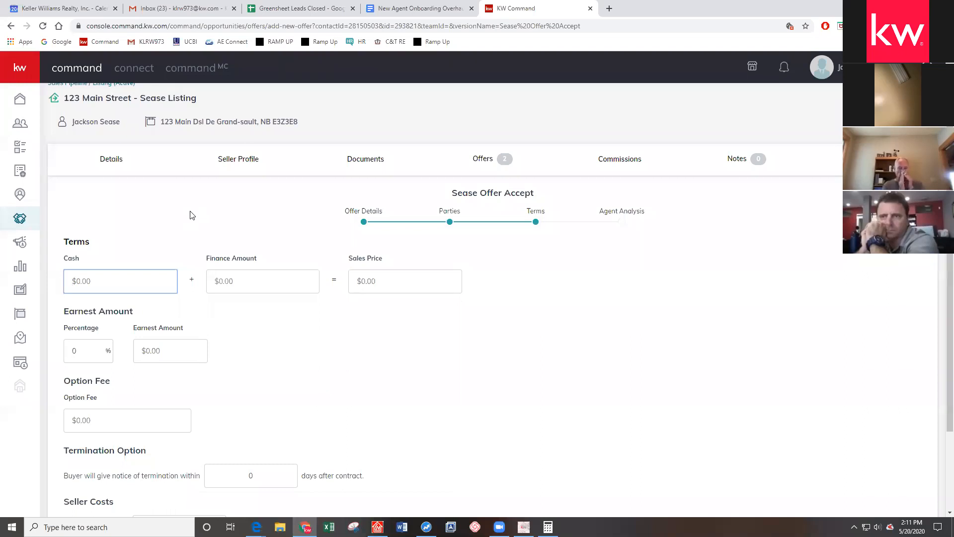
text(20)
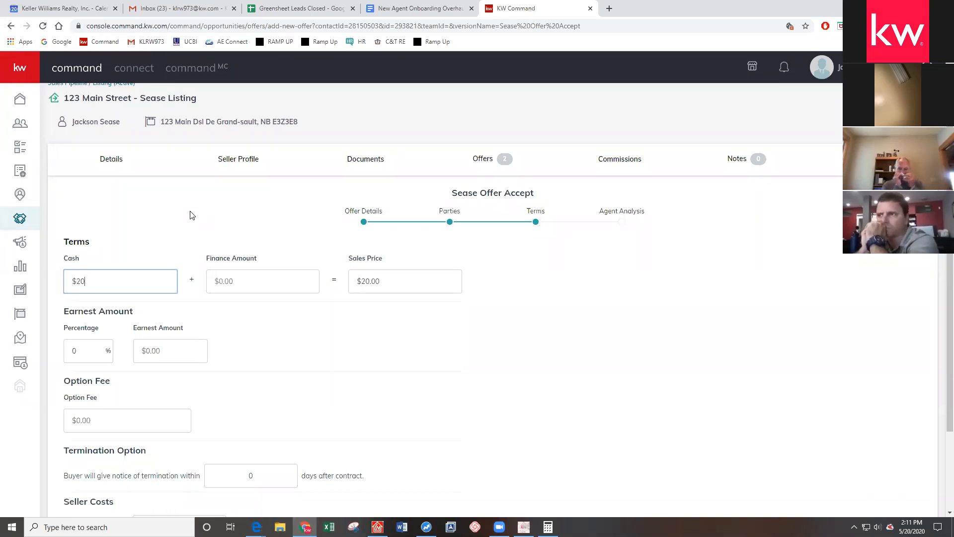
Set Finance Amount to 199,980, giving a $200,000.00 sales price
click(253, 286)
text(199,980)
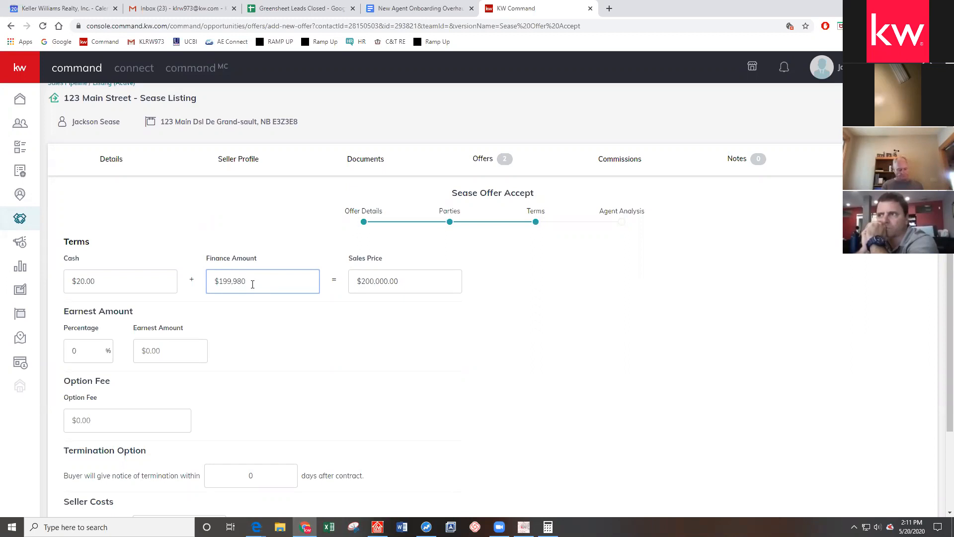
scroll(280, 282, down, 1)
click(303, 283)
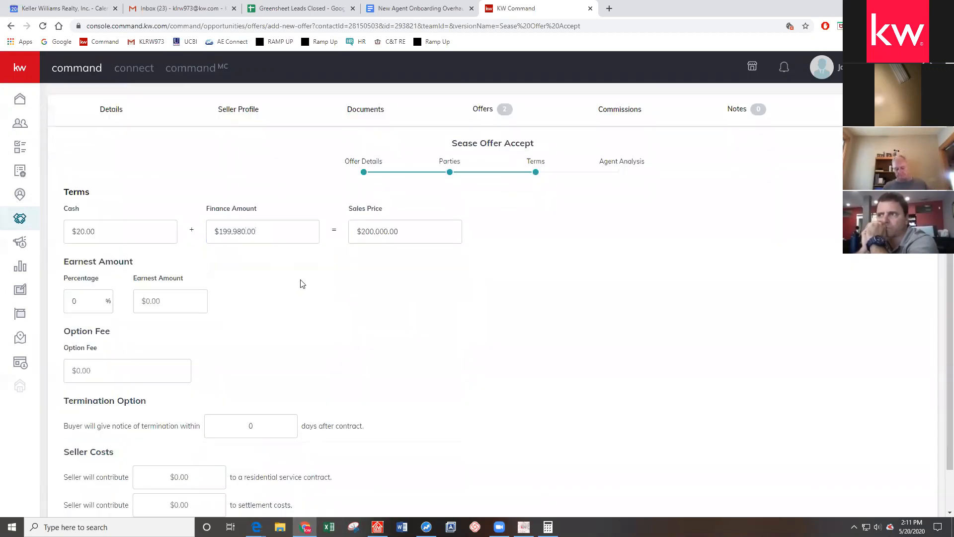
drag(151, 278, 189, 278)
click(216, 316)
scroll(270, 290, down, 1)
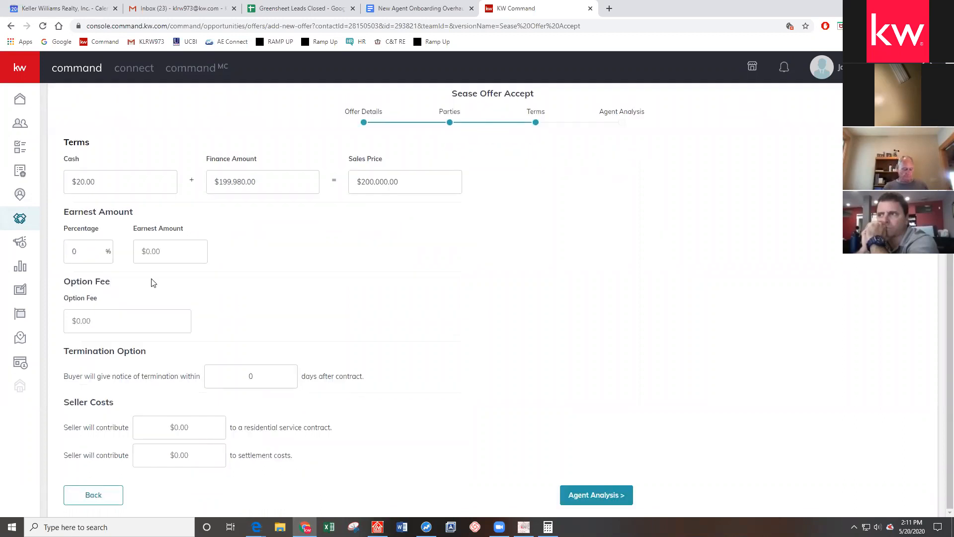
drag(108, 283, 64, 287)
click(265, 288)
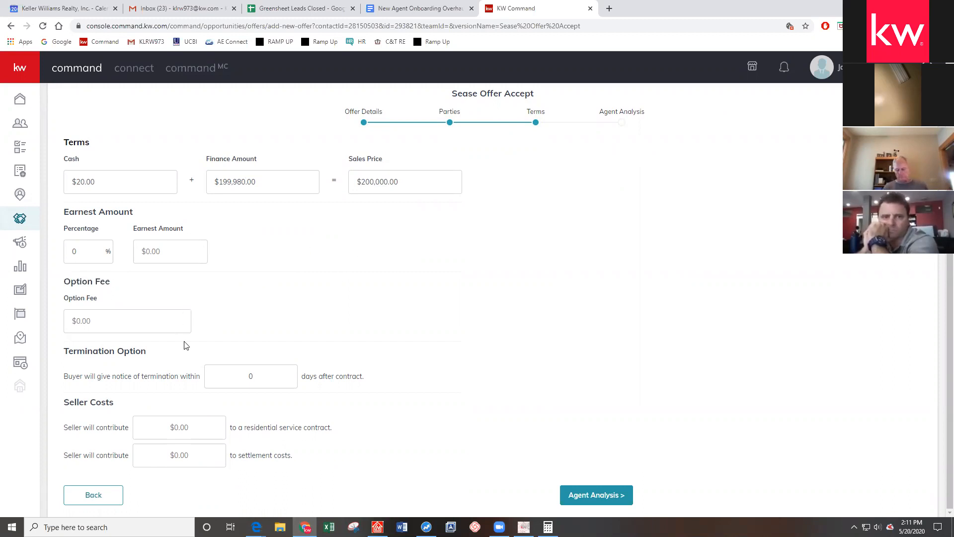
On Agent Analysis, enter pros 'good offer', cons '$20', and summary 'I think this is good but only $20 cash wtf'
click(615, 496)
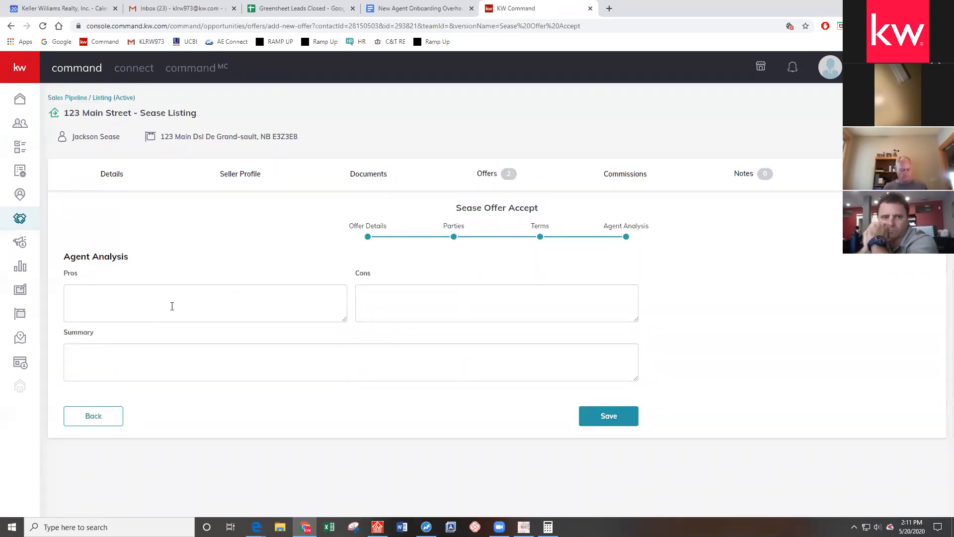
drag(341, 315, 457, 318)
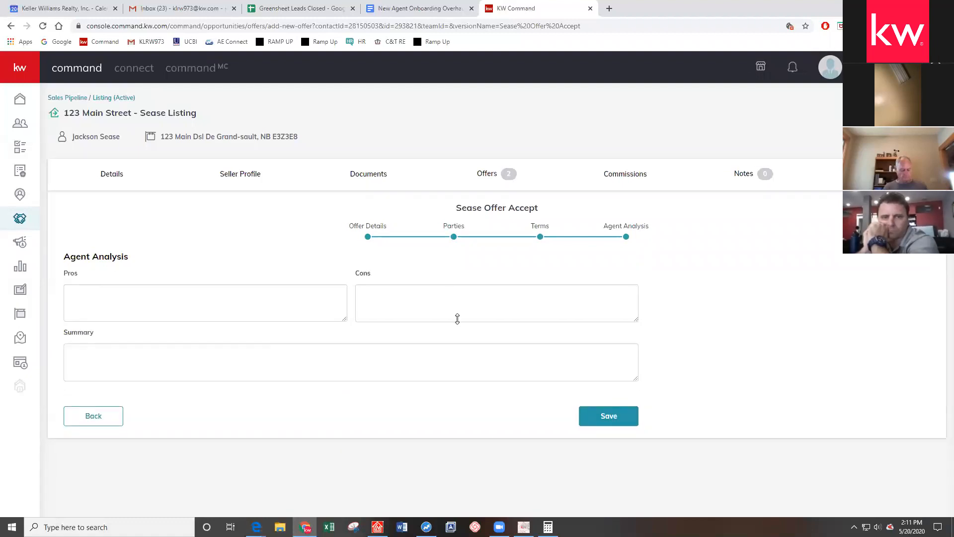
click(200, 310)
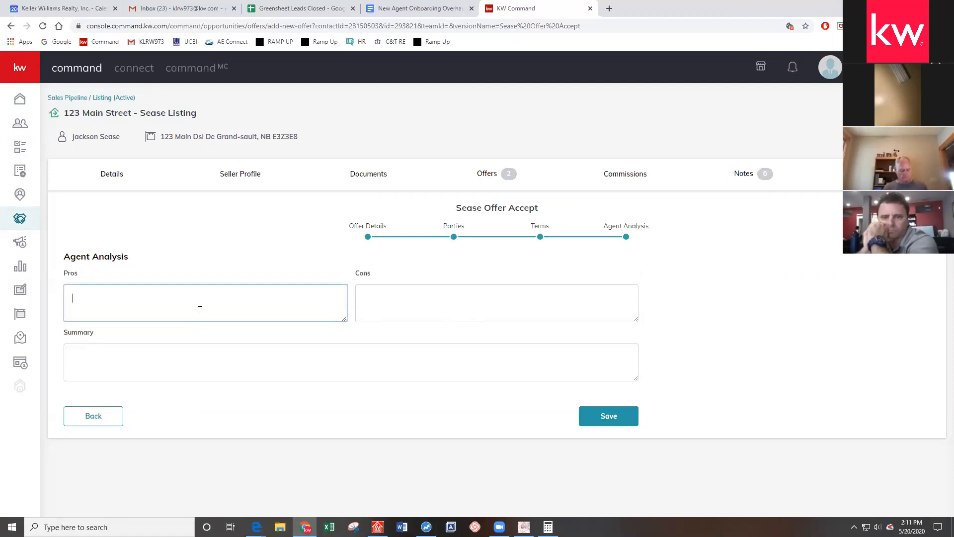
click(458, 303)
text($20 cash)
click(219, 355)
text(I think thi)
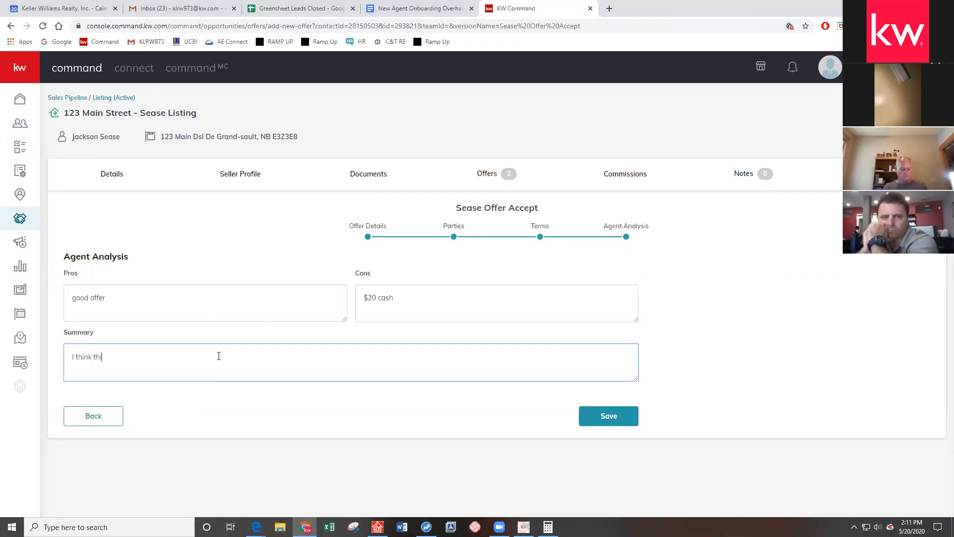
text(s is good but only $20 cash wtf)
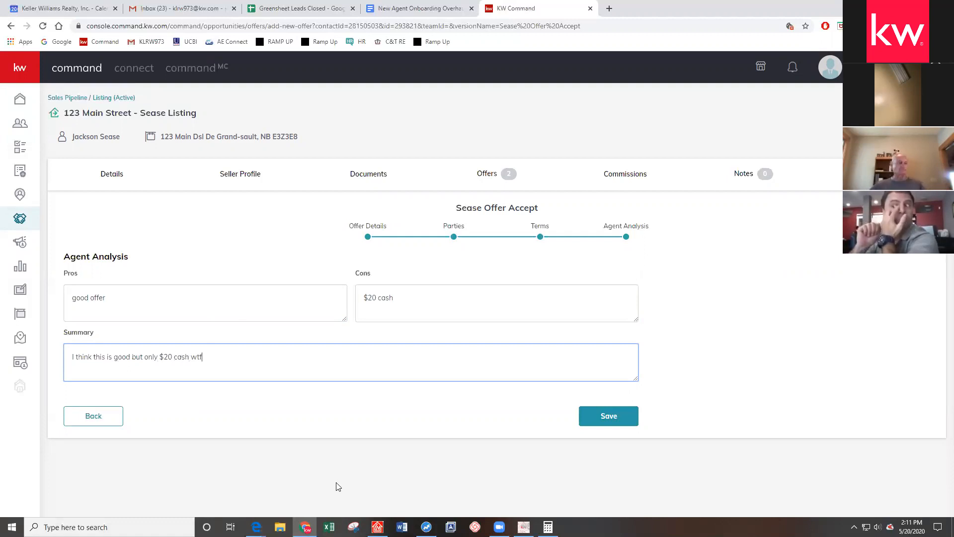
Save the new offer, check the accepted April offer's actions, then switch to Command MC
click(595, 418)
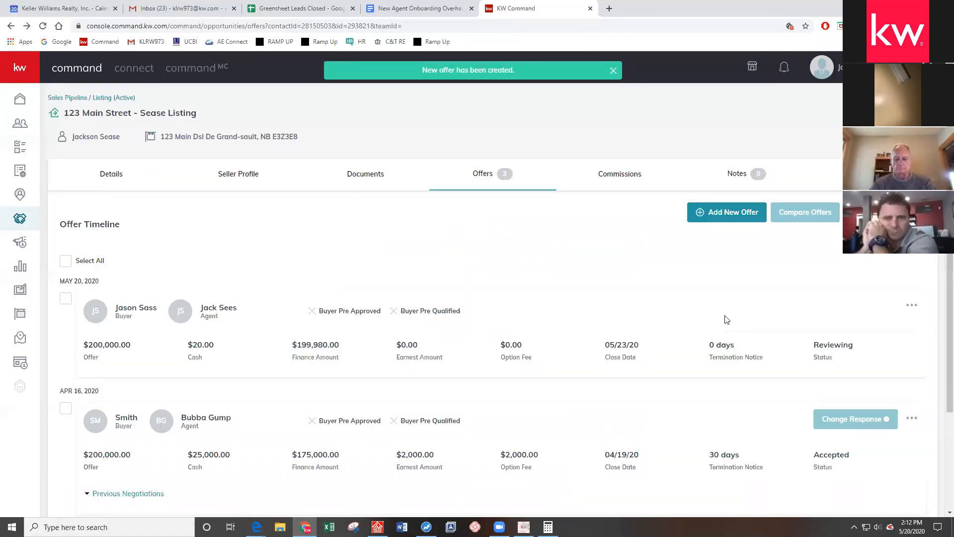
scroll(729, 311, down, 3)
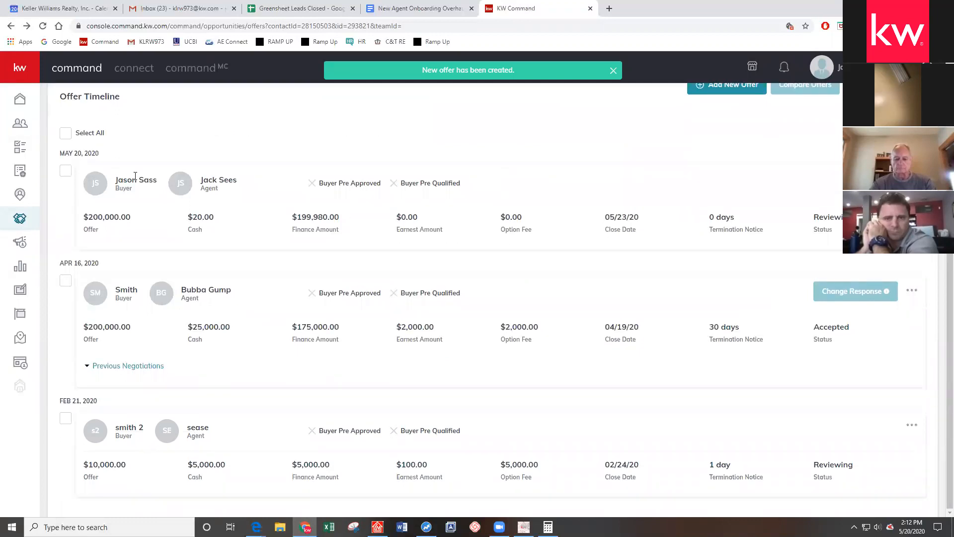
scroll(180, 205, up, 1)
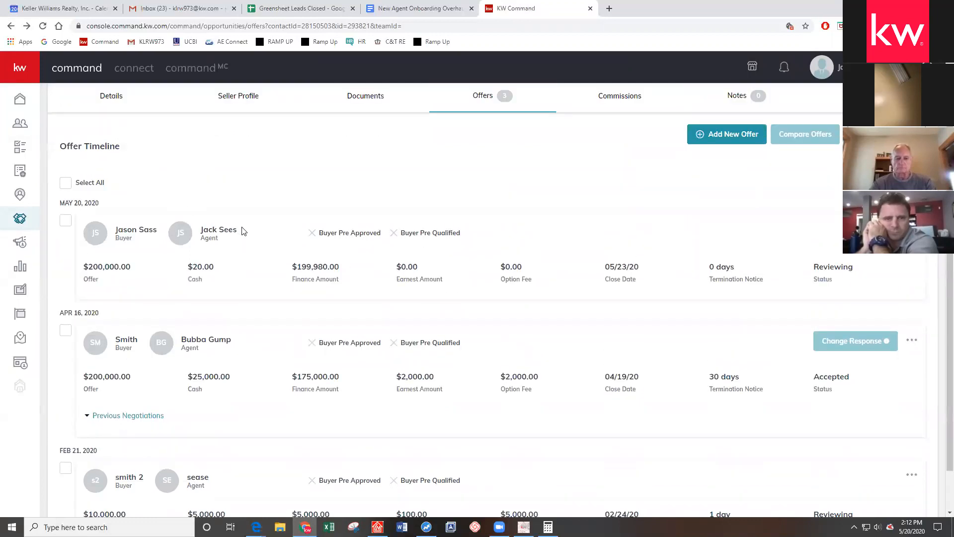
mouse_move(870, 339)
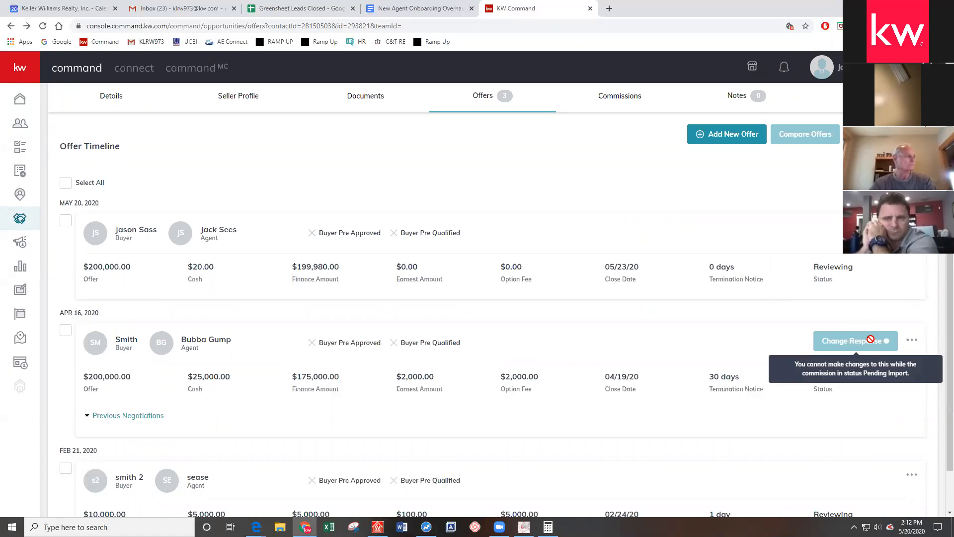
click(910, 345)
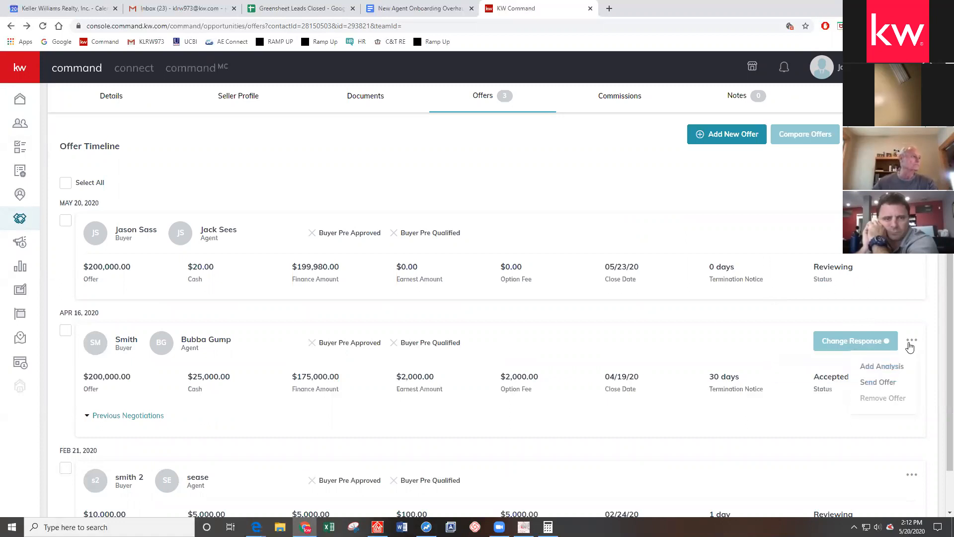
click(641, 337)
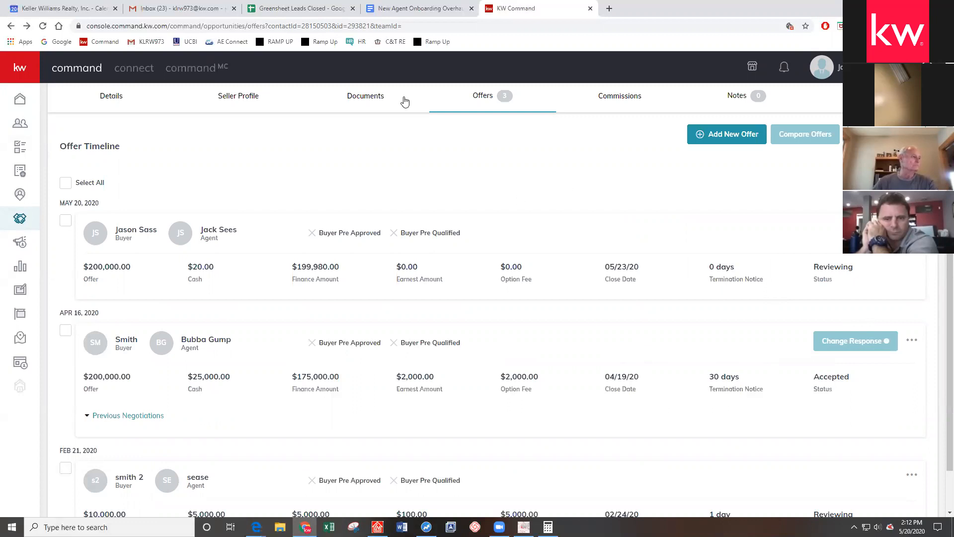
click(199, 70)
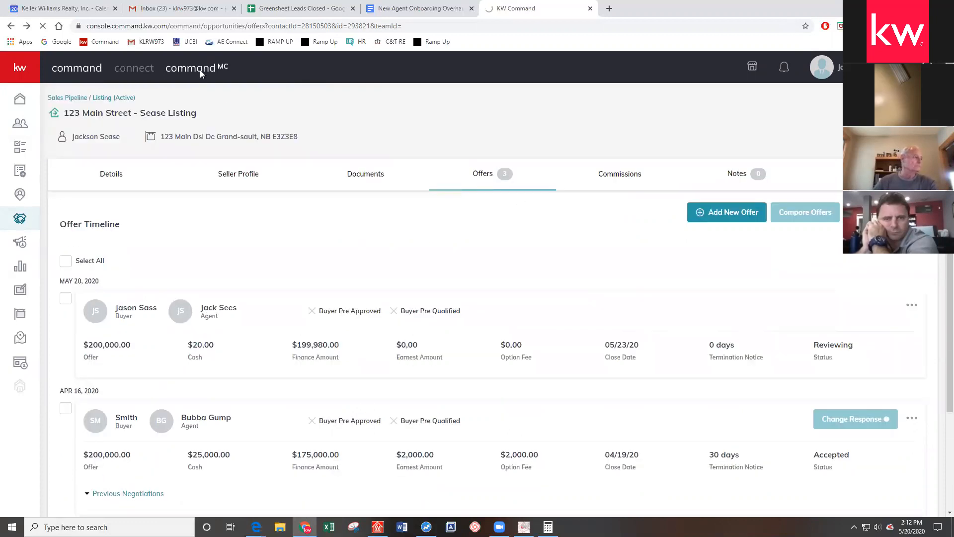
Search Commission Requests by Opportunity Name 'main', including Pending Import requests
click(152, 163)
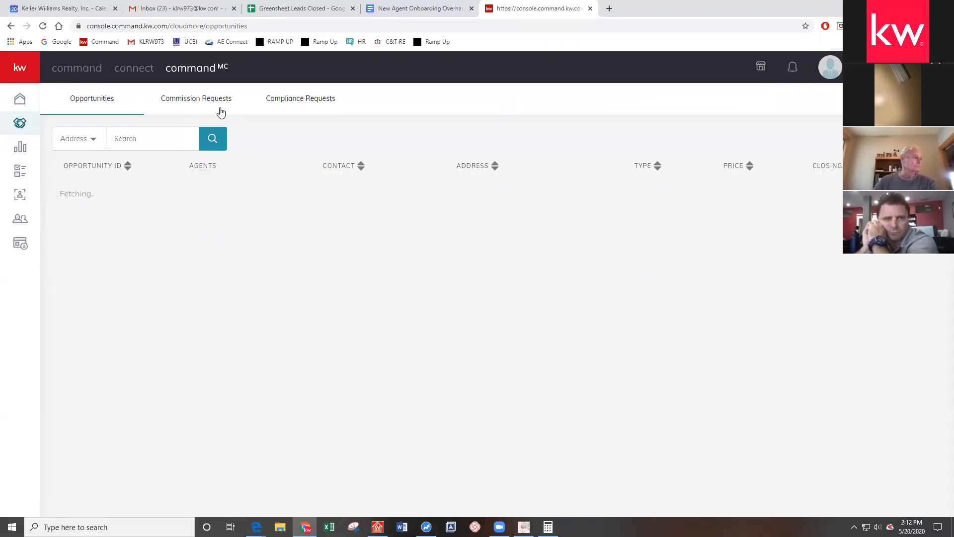
click(220, 110)
click(308, 146)
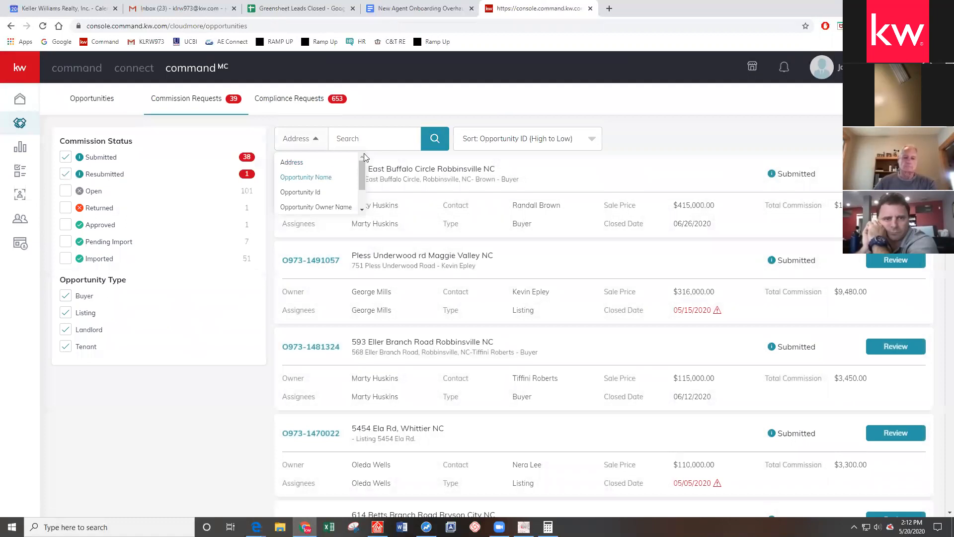
click(313, 175)
click(387, 141)
text(main)
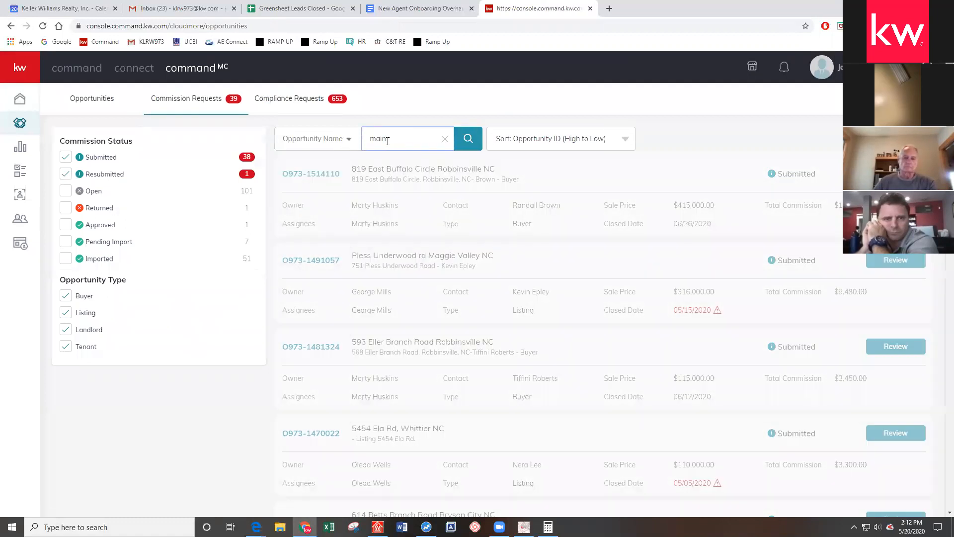
click(334, 144)
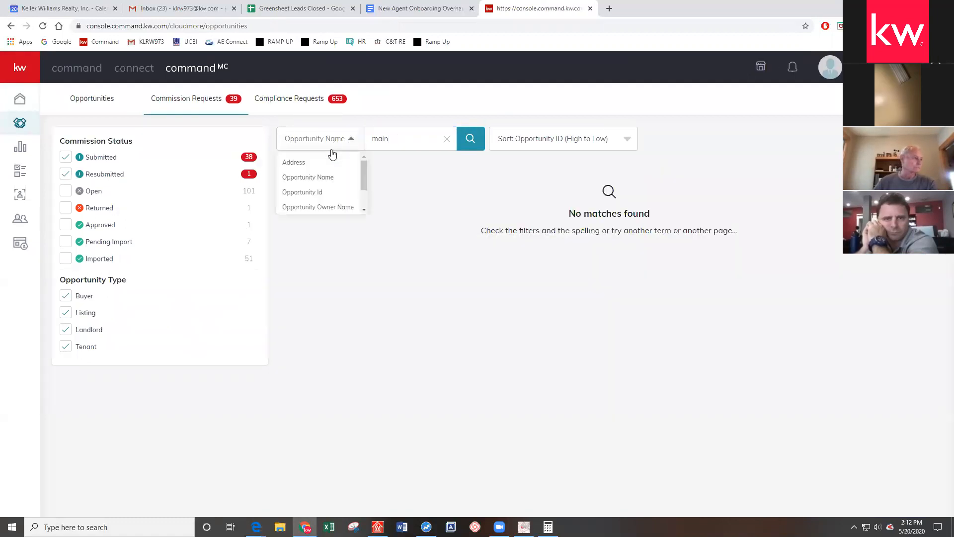
click(66, 241)
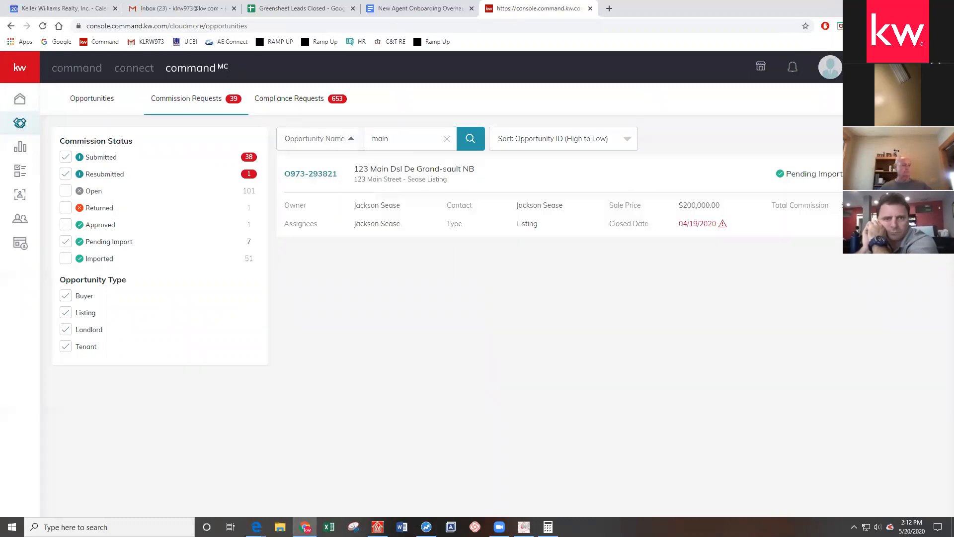
Change the 123 Main Street commission request's status from Pending Import to Open
click(909, 175)
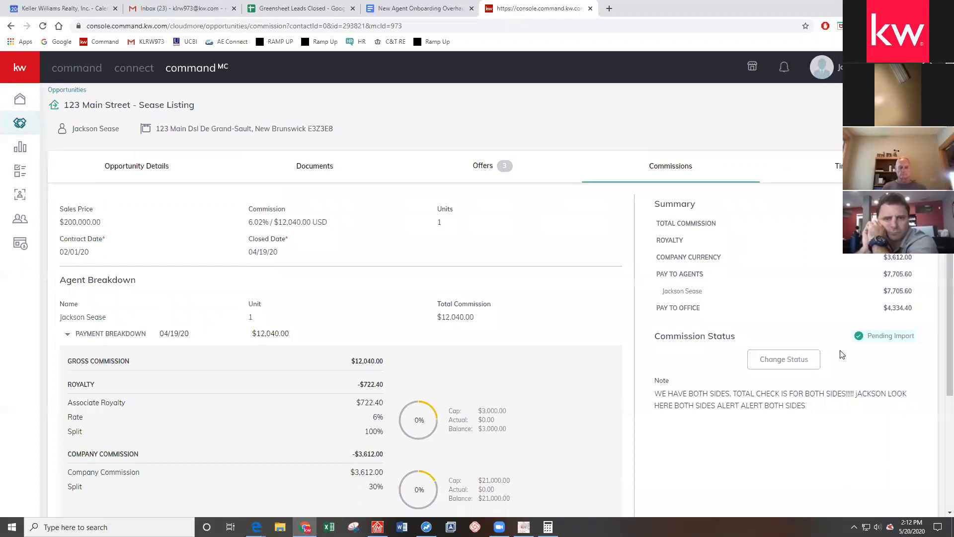
click(799, 360)
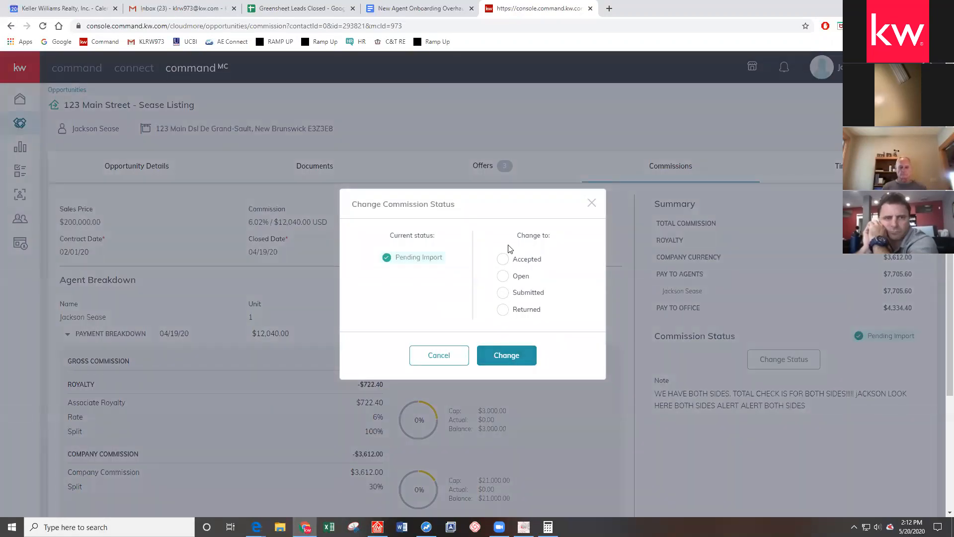
click(503, 275)
click(512, 356)
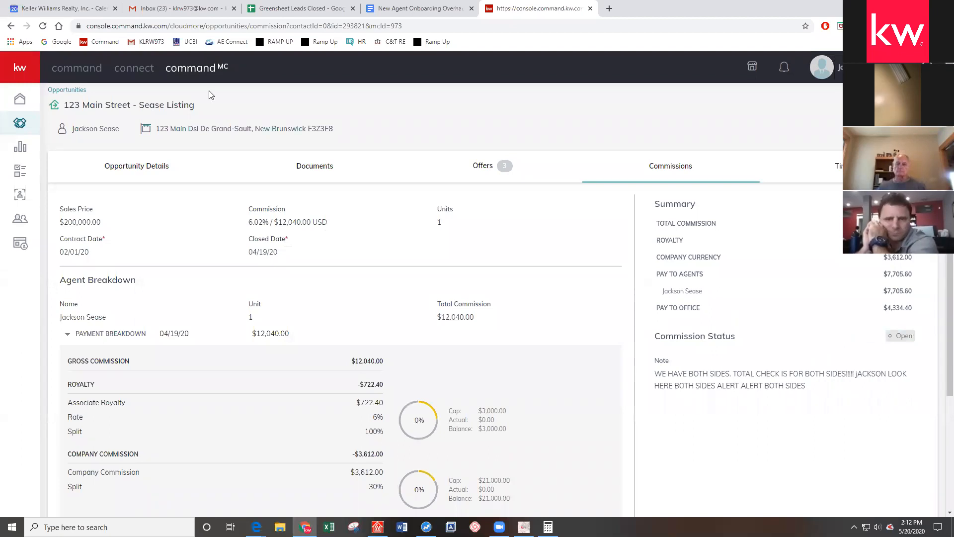
Open the 123 Main Street listing's Offers from Active Listings and change the accepted offer's response
click(68, 70)
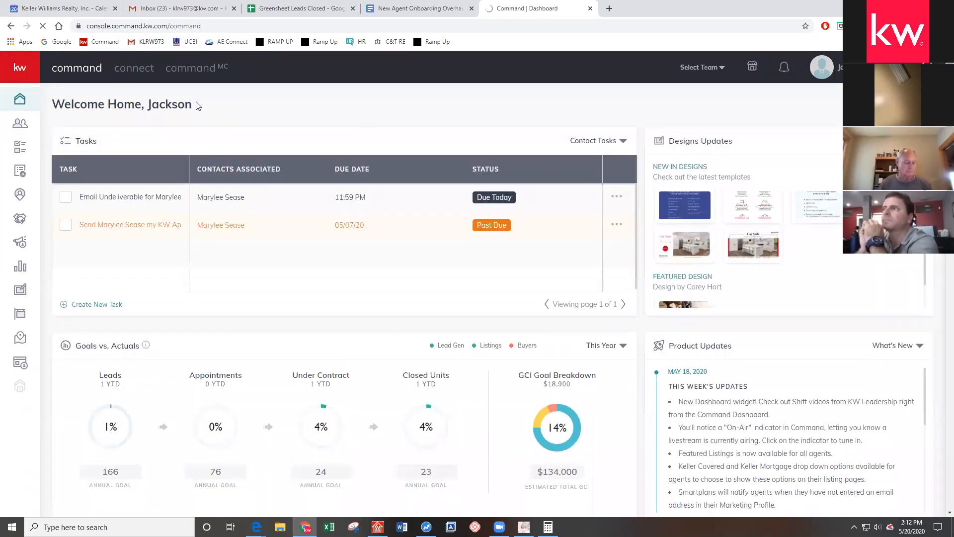
click(19, 220)
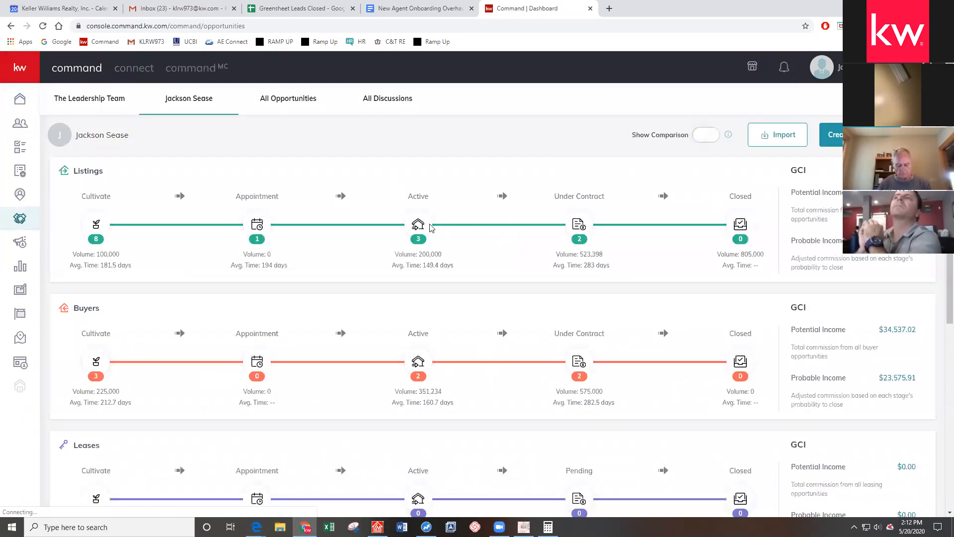
click(419, 225)
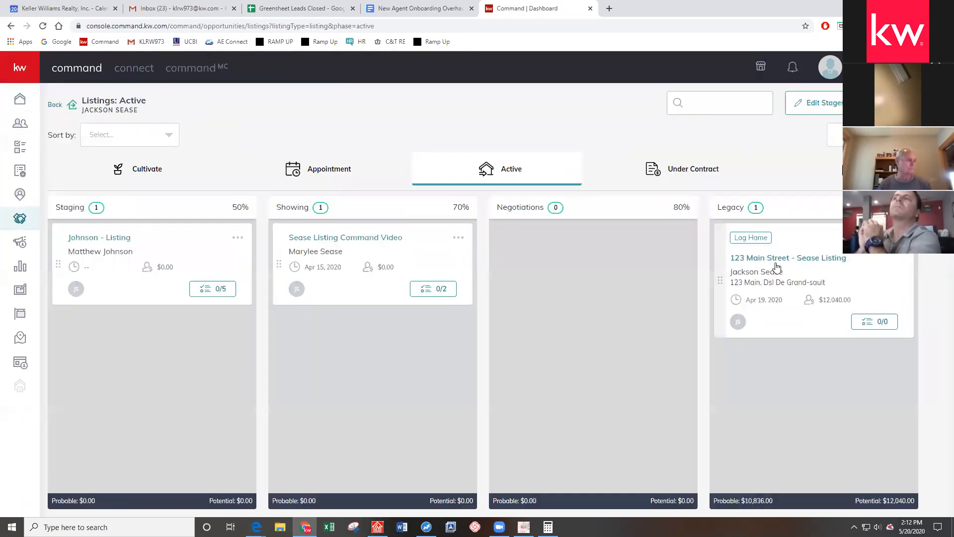
click(778, 267)
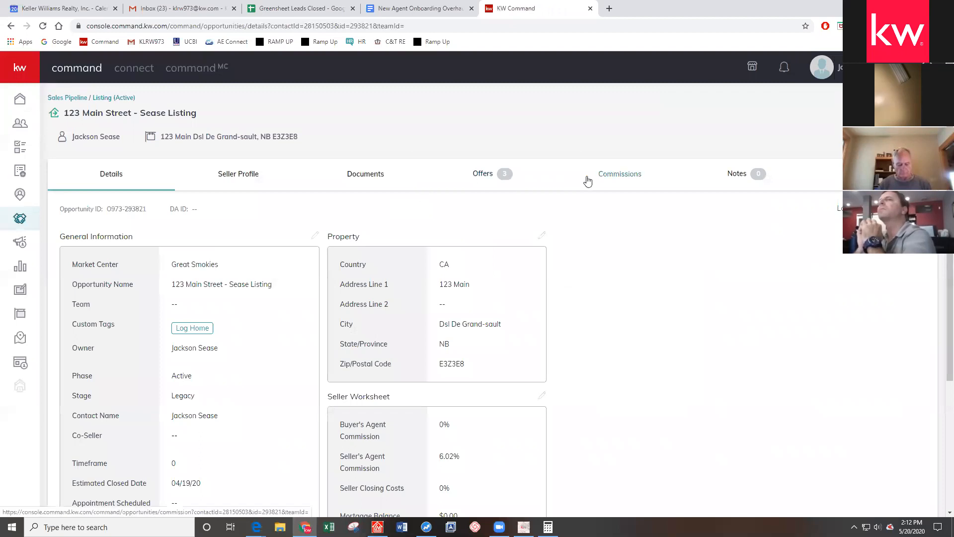
click(508, 179)
scroll(615, 228, down, 3)
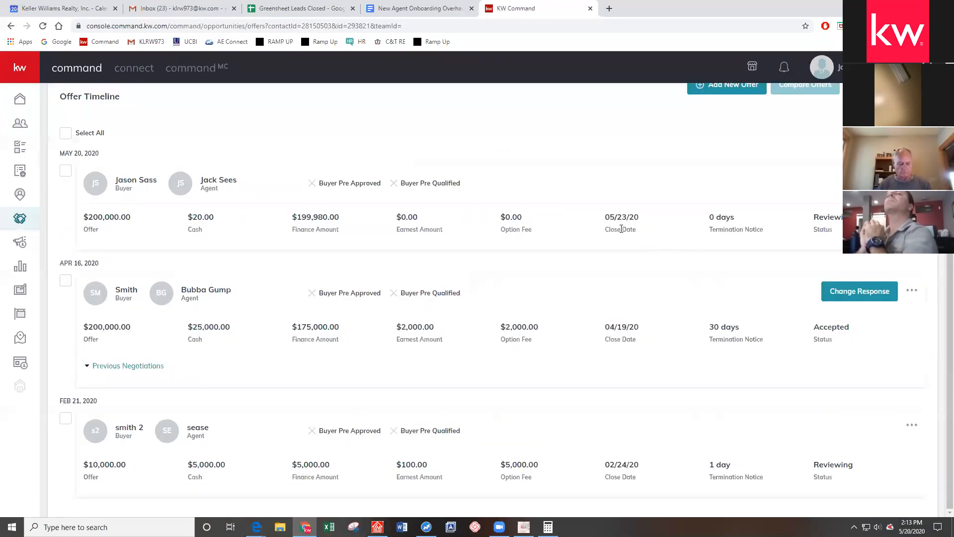
click(831, 288)
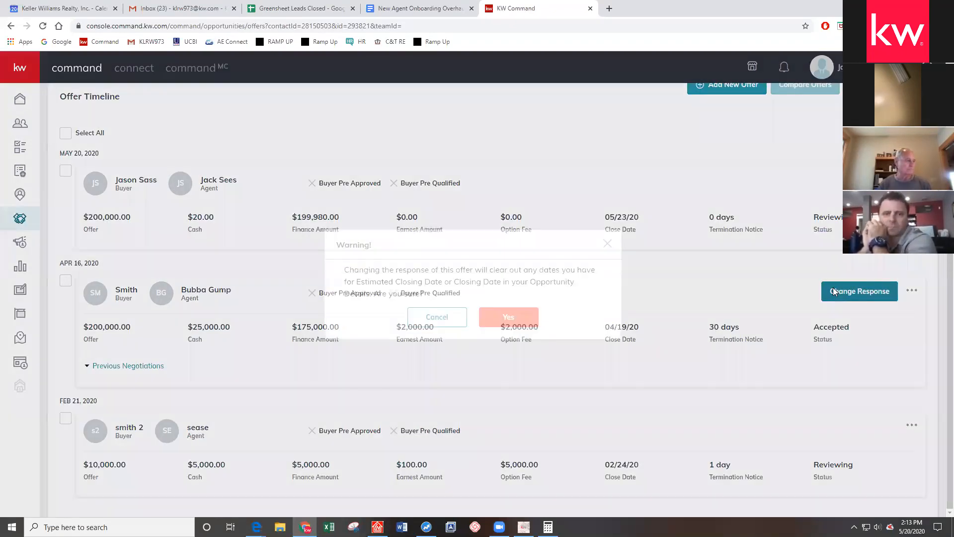
Confirm withdrawing the April 16 acceptance and select all three offers on the timeline
click(503, 319)
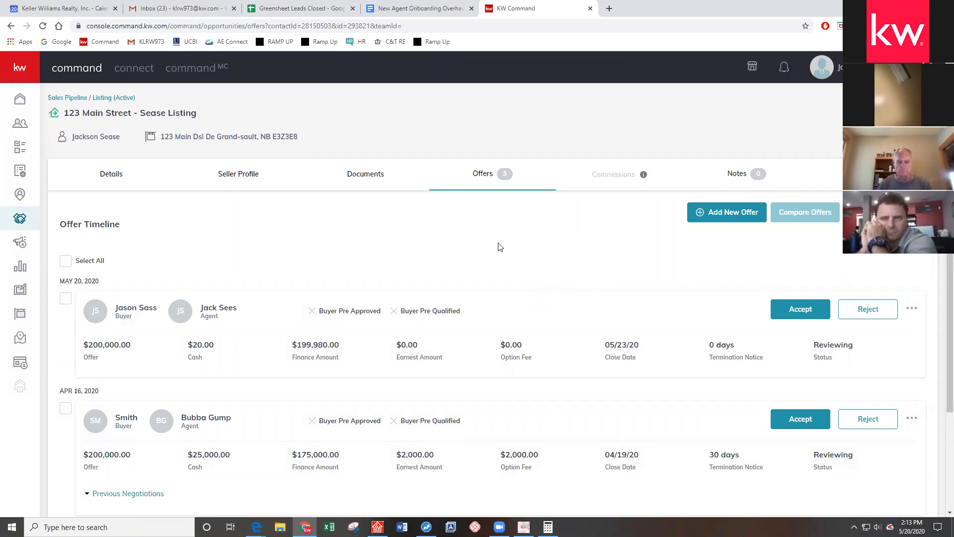
scroll(498, 248, down, 3)
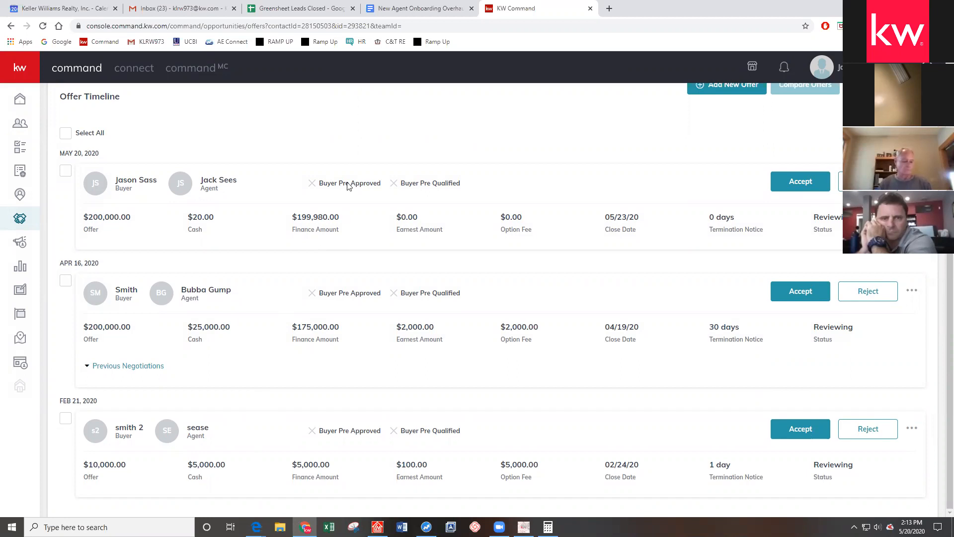
scroll(328, 142, up, 1)
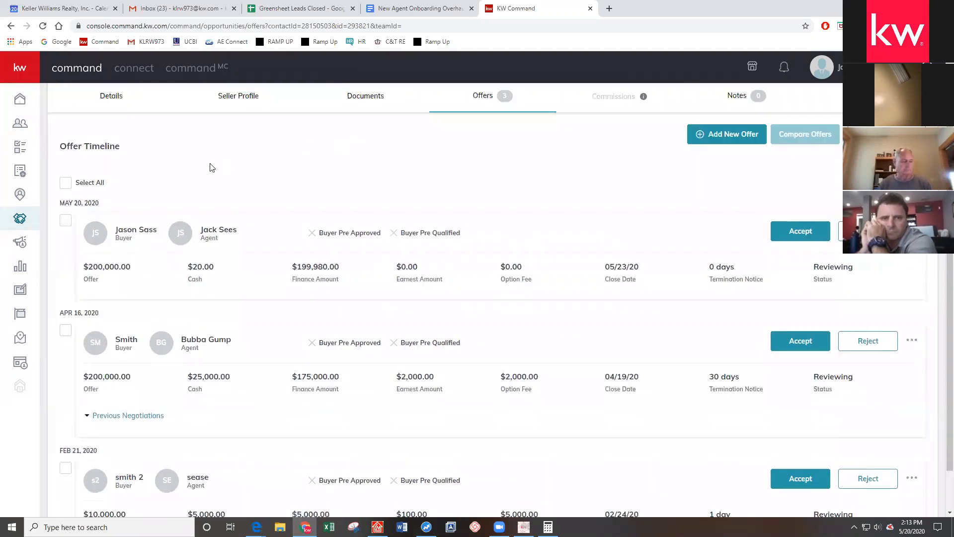
click(66, 183)
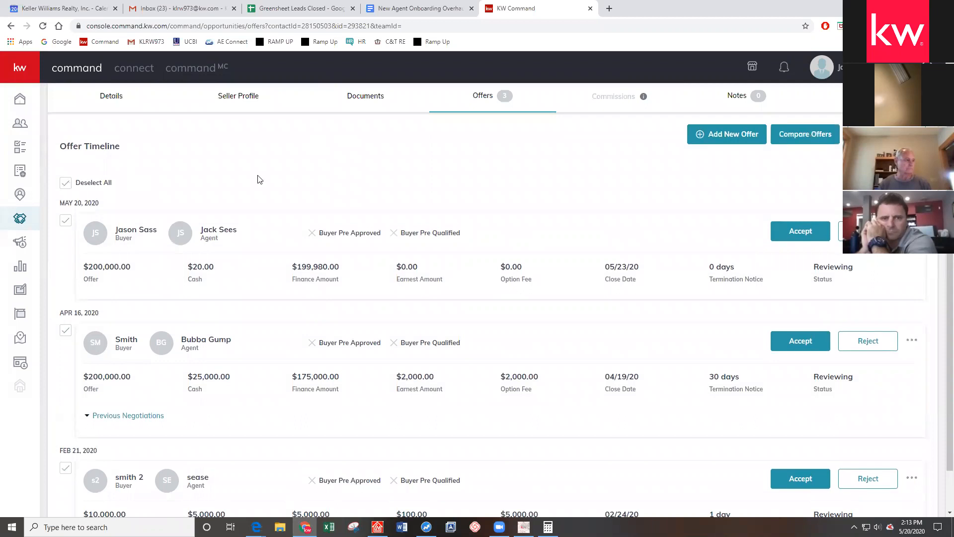
scroll(348, 180, down, 1)
scroll(497, 164, up, 3)
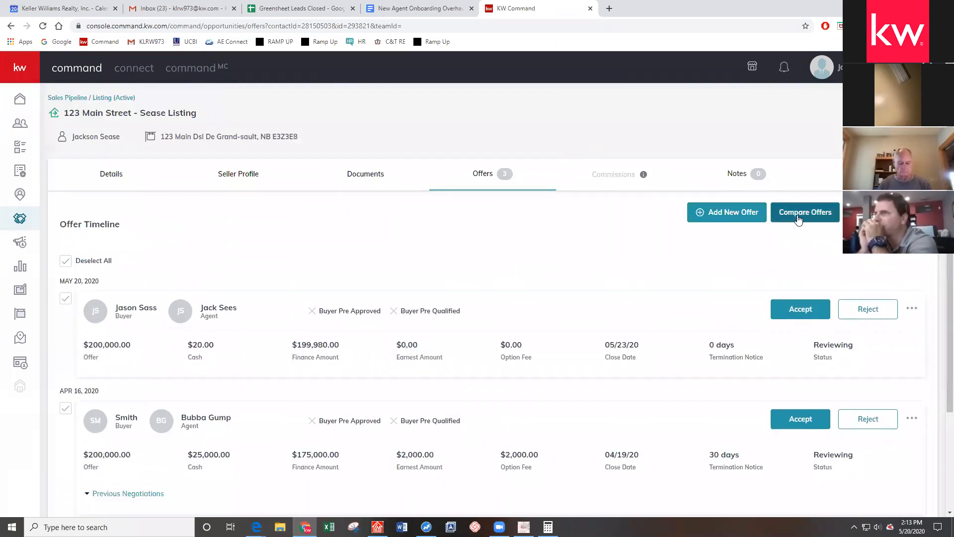
Compare the three selected offers side by side, reviewing the figures from Cash downward
click(801, 219)
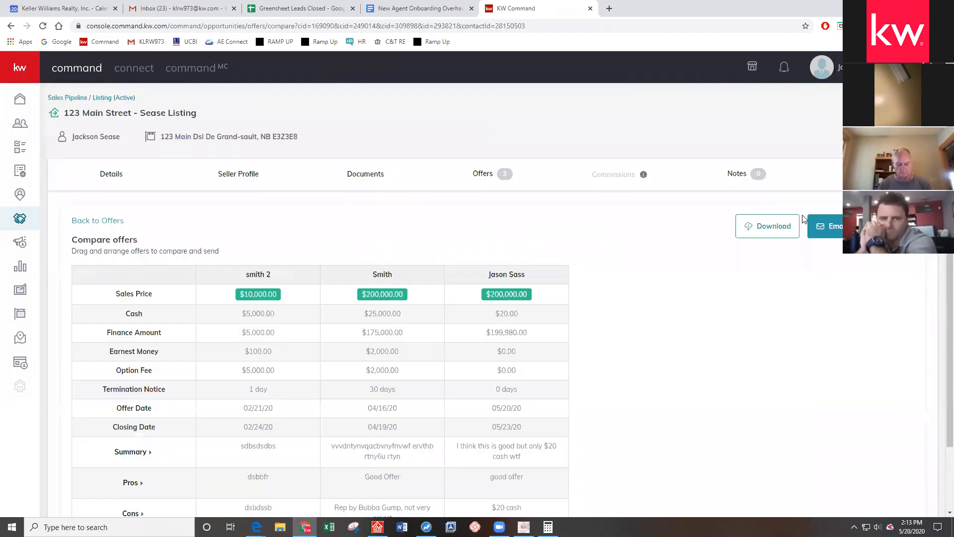
scroll(348, 202, down, 2)
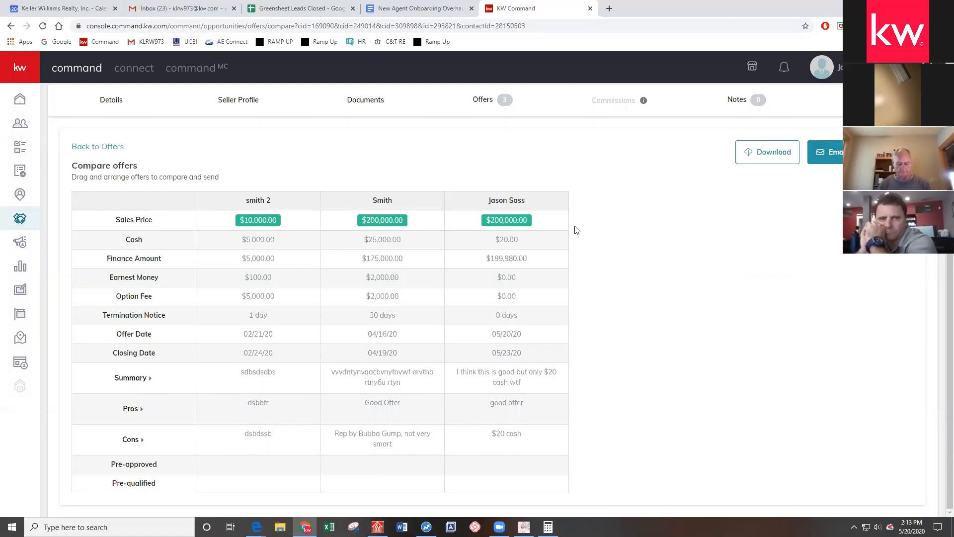
drag(266, 237, 680, 450)
click(624, 435)
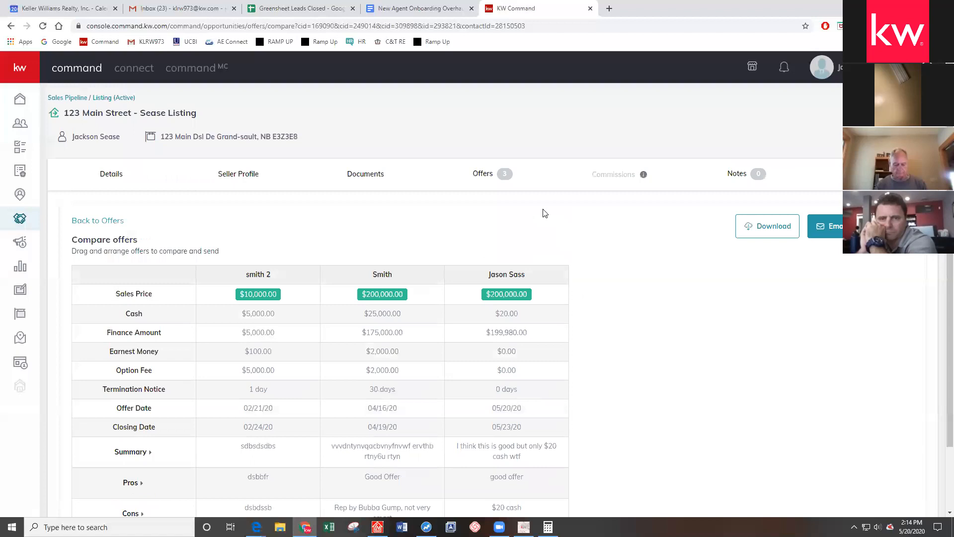
Back on the Offer Timeline, check the April 16 offer's buyer and agent, then accept it
click(482, 175)
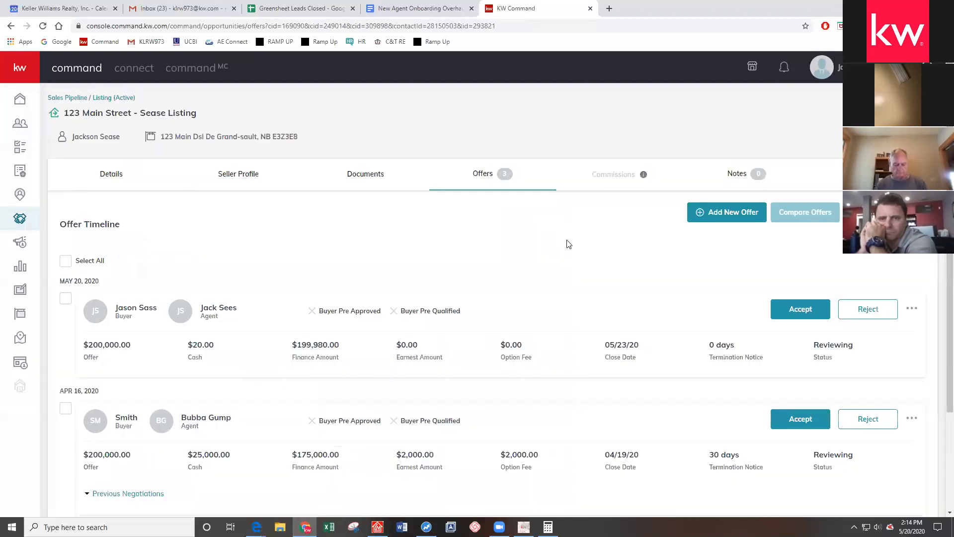
scroll(537, 243, down, 3)
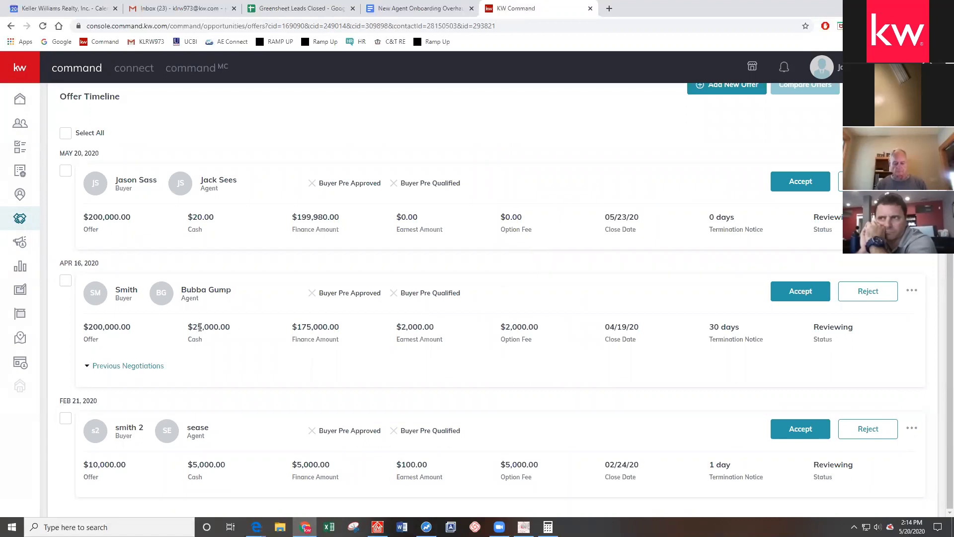
drag(247, 291, 114, 292)
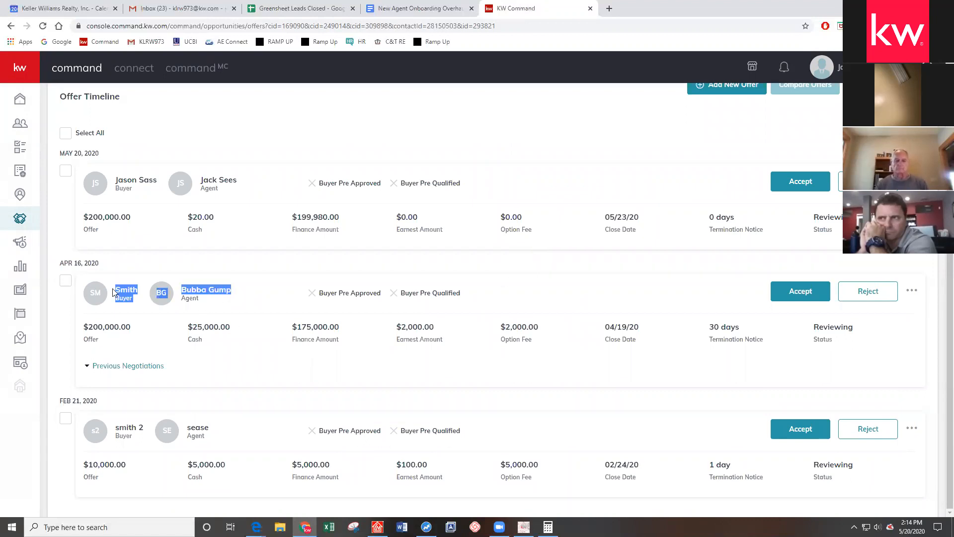
click(250, 299)
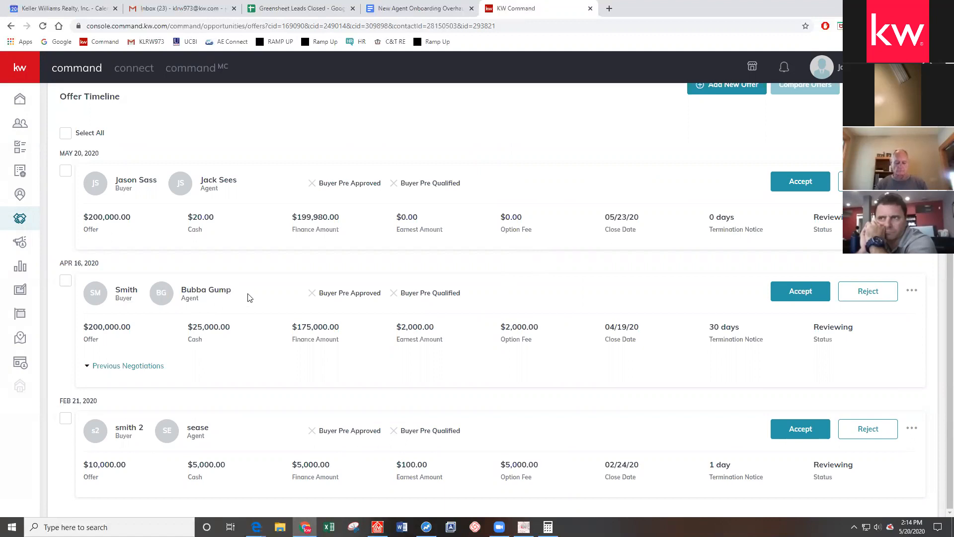
double_click(137, 287)
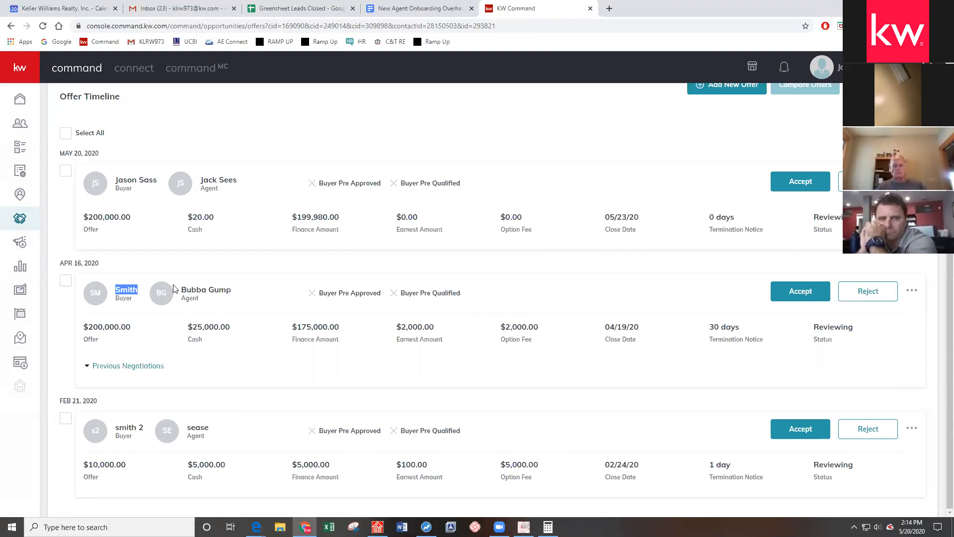
drag(181, 289, 232, 290)
click(272, 270)
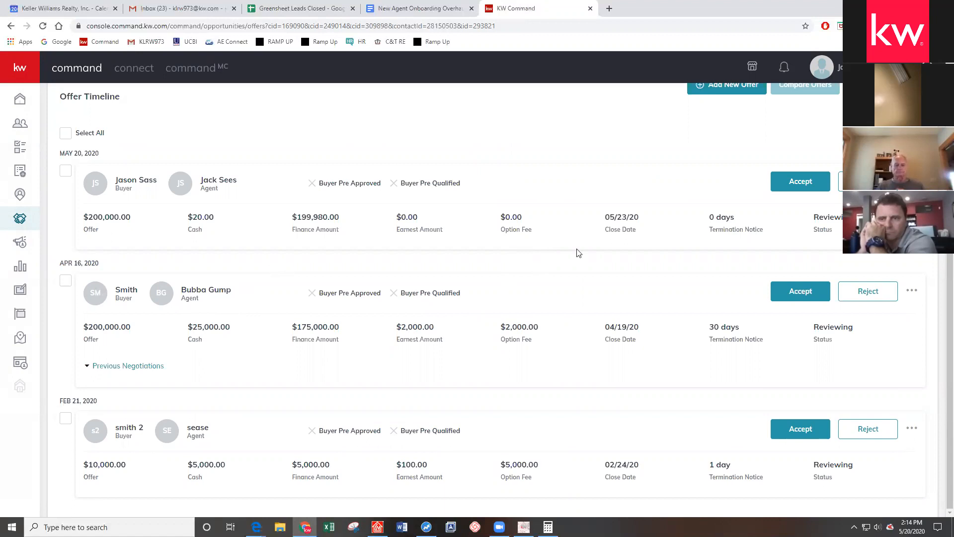
scroll(595, 253, up, 3)
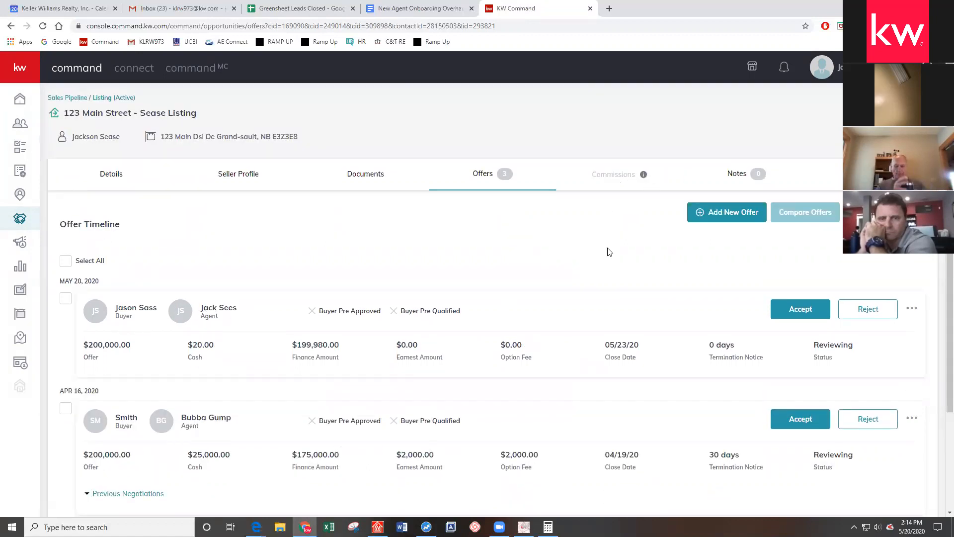
scroll(629, 271, down, 2)
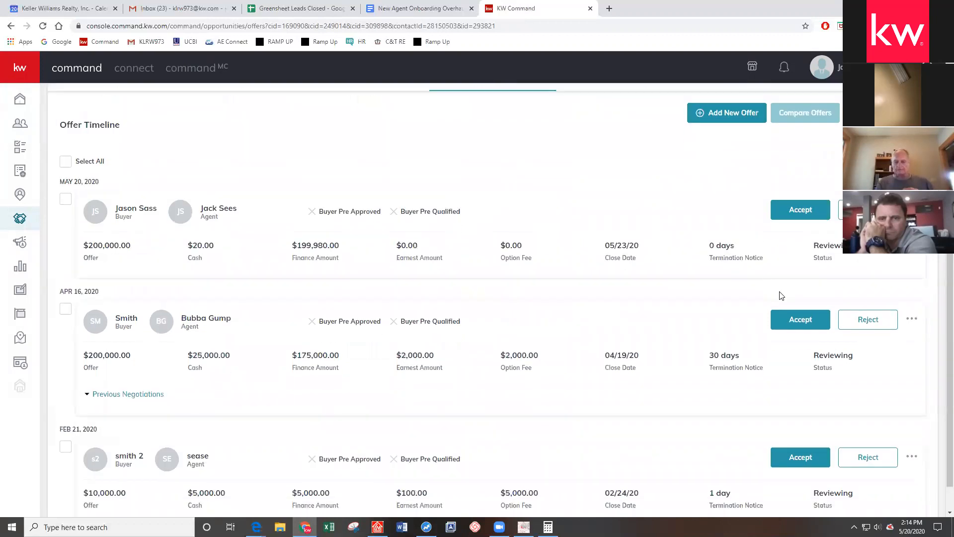
click(795, 318)
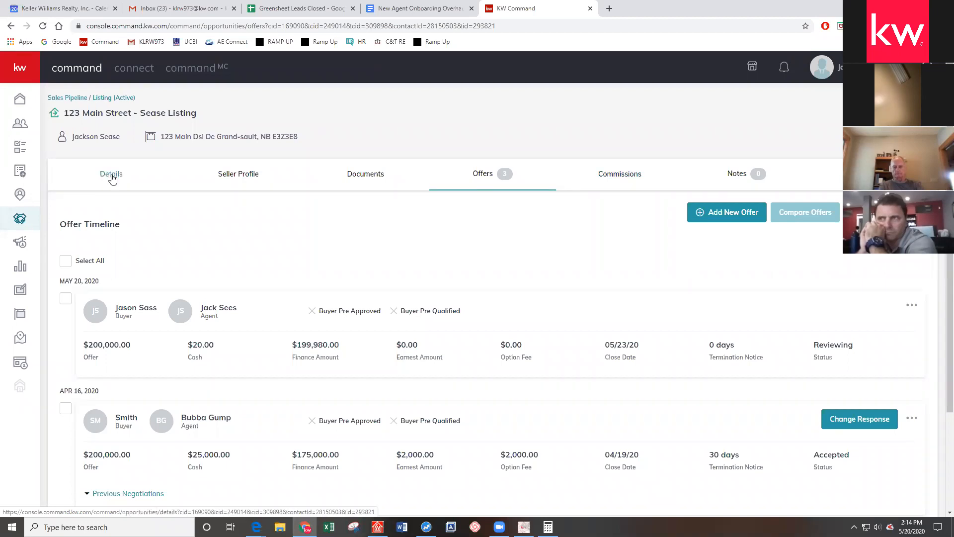
Replace the $12,040.00 commission amount with 6000, leaving the percentage at 3
click(606, 183)
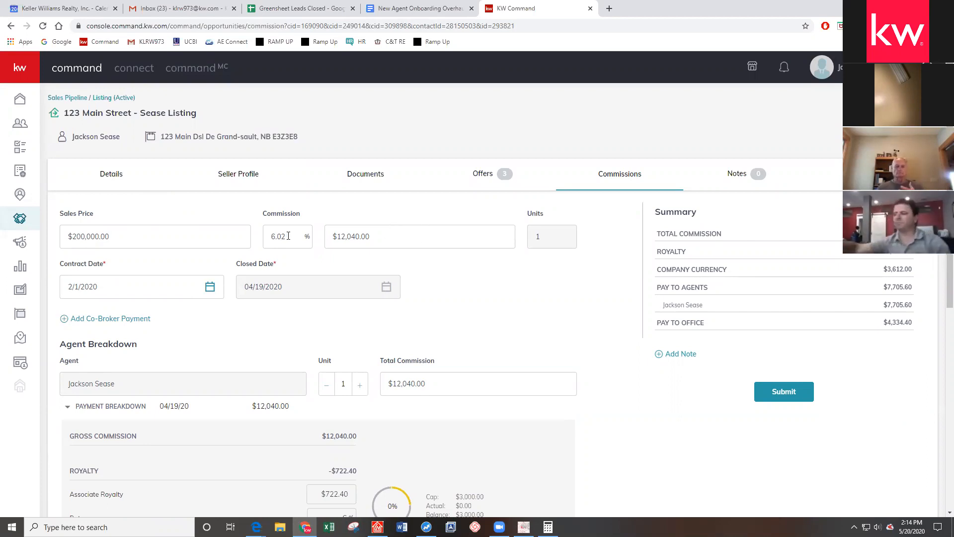
click(449, 236)
key(ctrl+a)
text(6000)
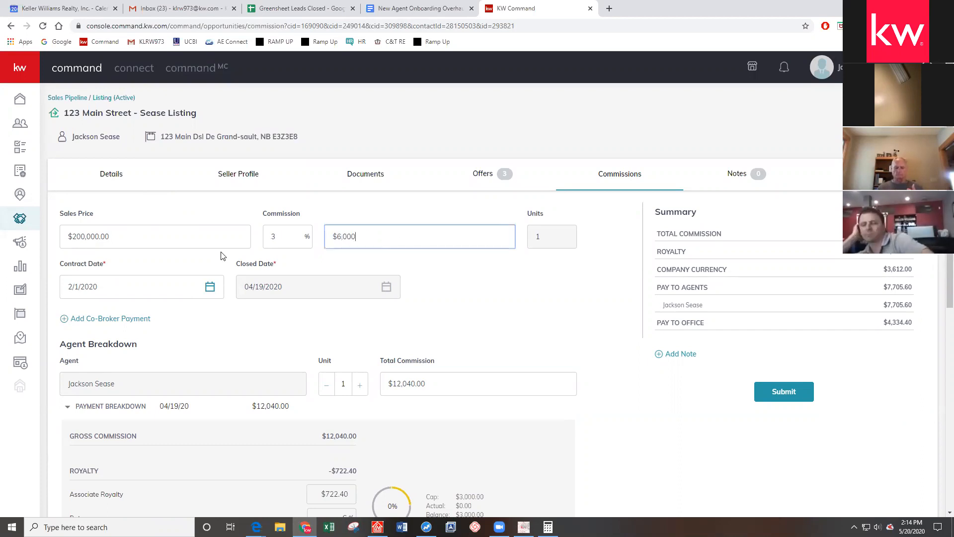
click(457, 277)
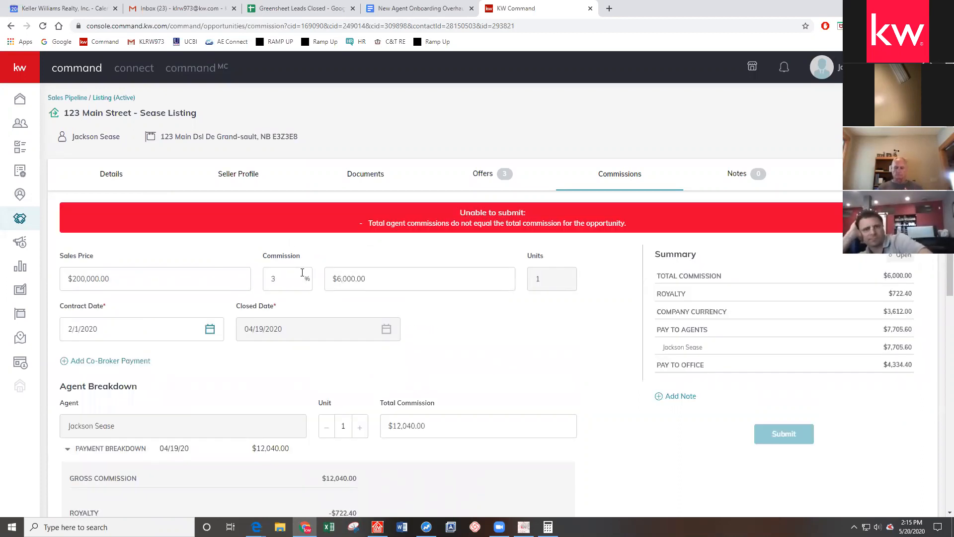
double_click(271, 283)
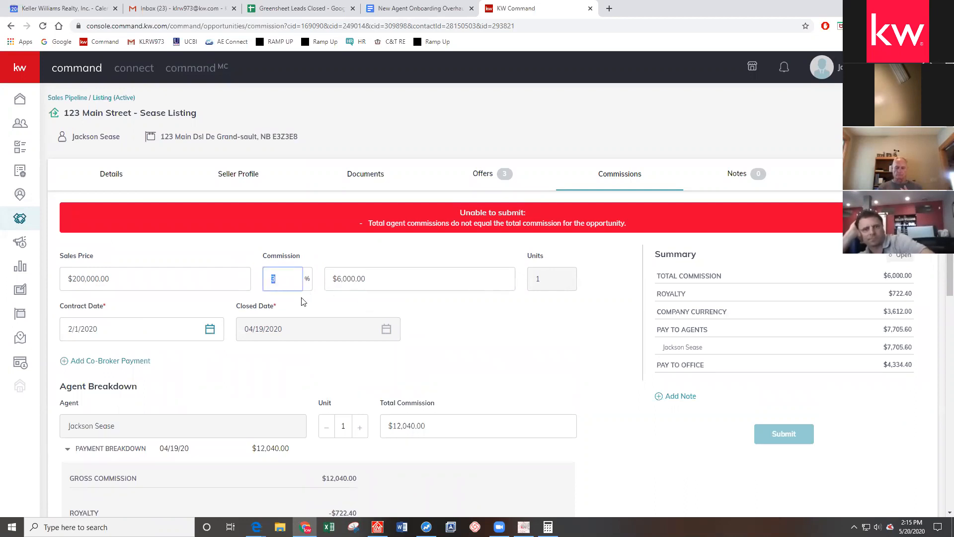
click(491, 346)
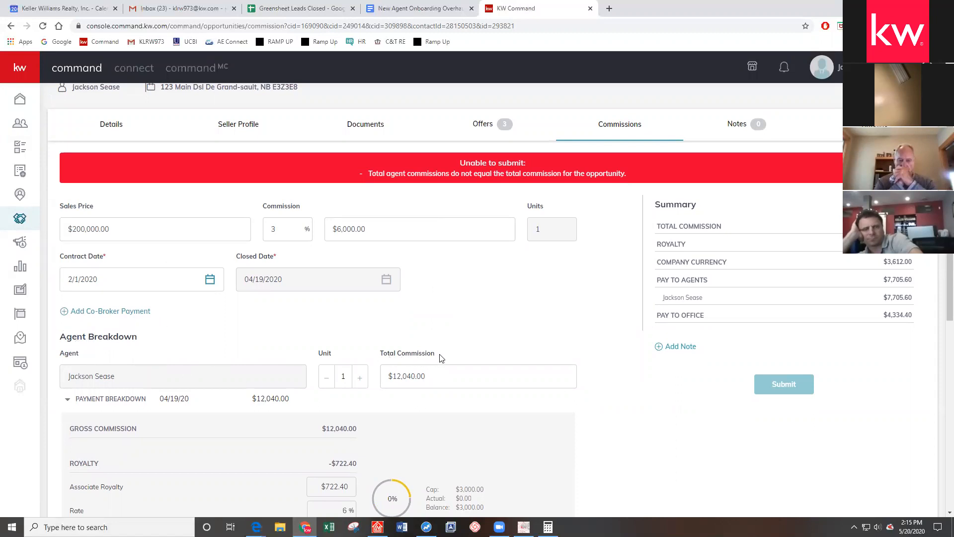
Replace the agent's $12,040.00 total commission with 6000 in Agent Breakdown
drag(438, 356, 375, 349)
click(395, 381)
click(441, 370)
text(6000)
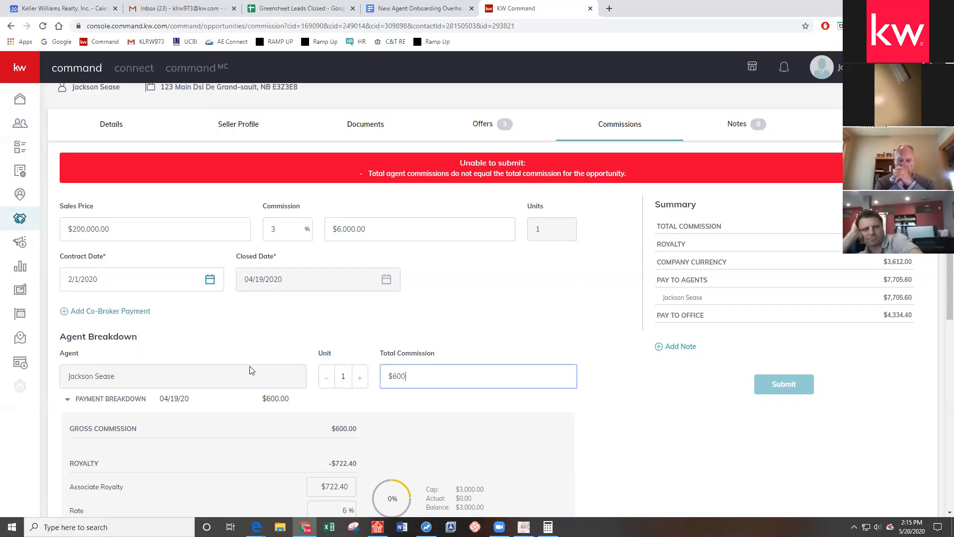
click(406, 336)
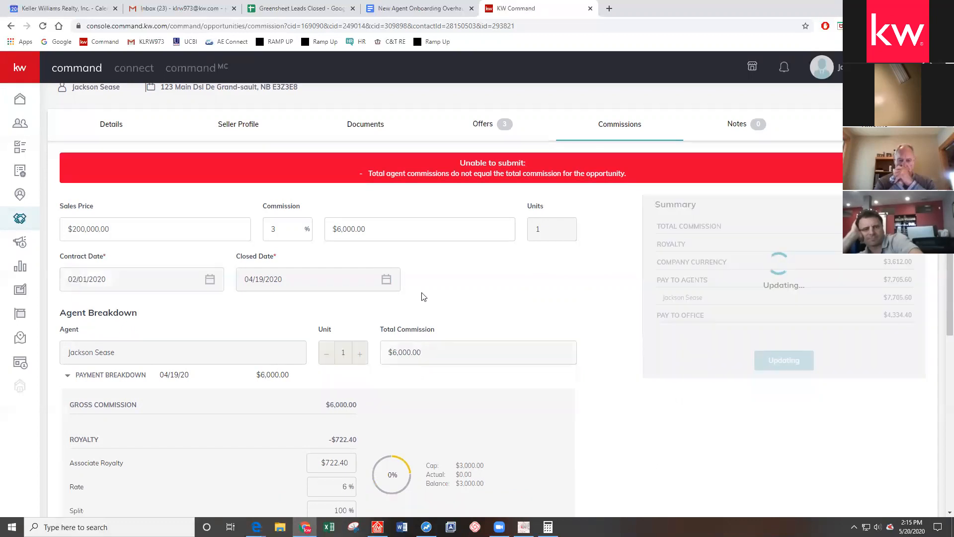
Check the updated summary showing the agent's $6,000.00 total commission
scroll(472, 238, up, 1)
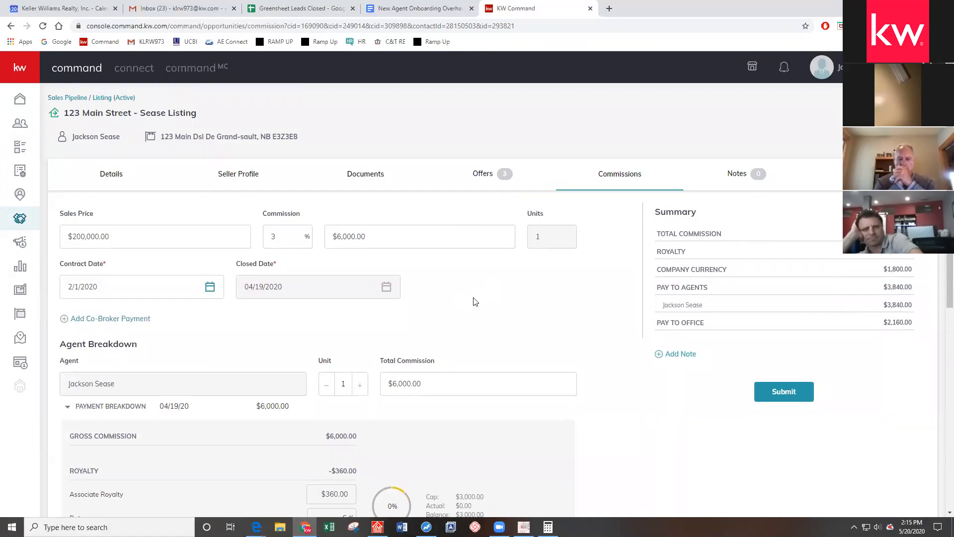
scroll(474, 302, down, 1)
drag(377, 187, 282, 198)
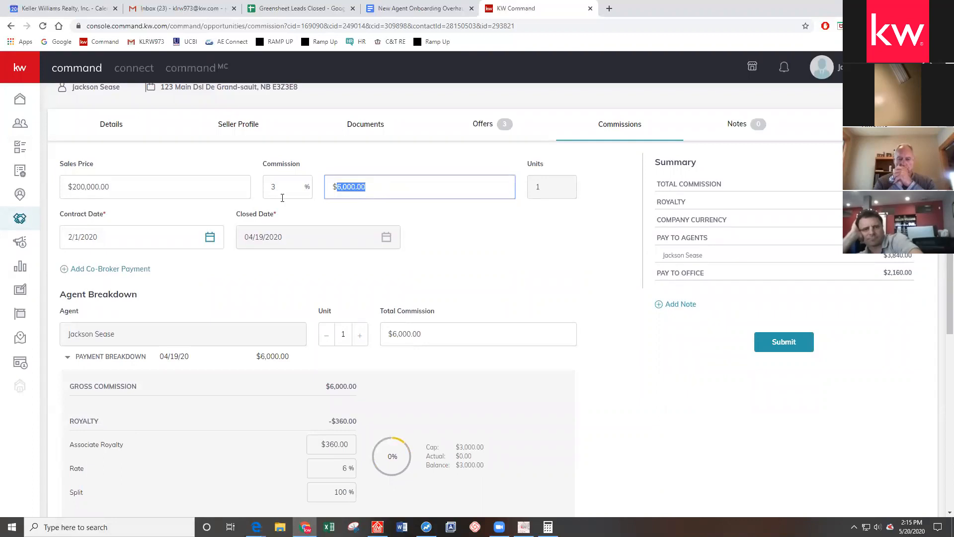
click(551, 251)
drag(443, 341, 122, 369)
click(417, 248)
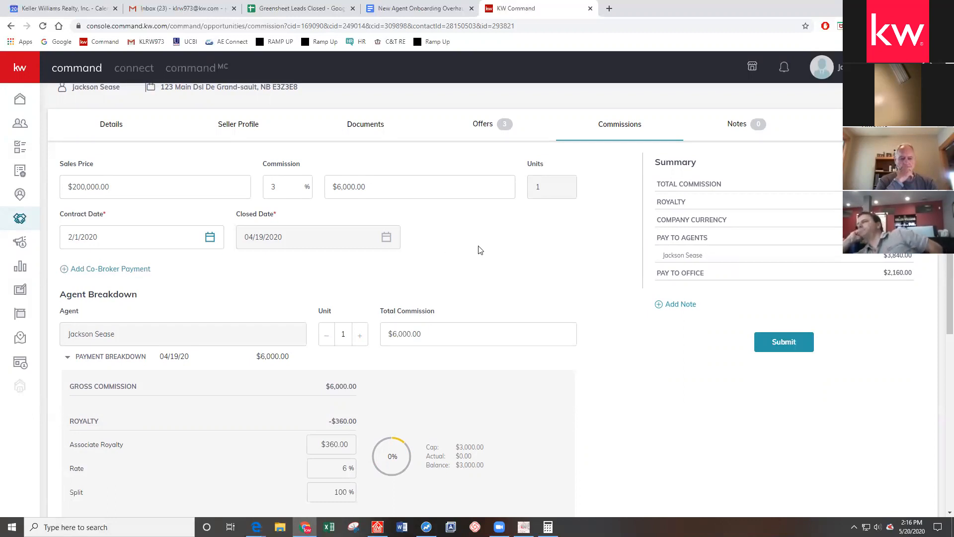
scroll(422, 240, down, 1)
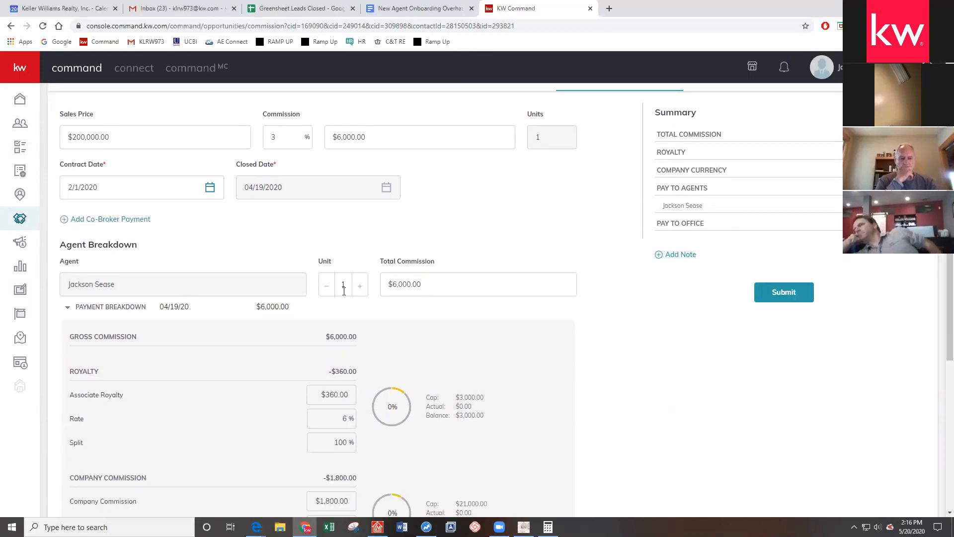
scroll(437, 298, down, 2)
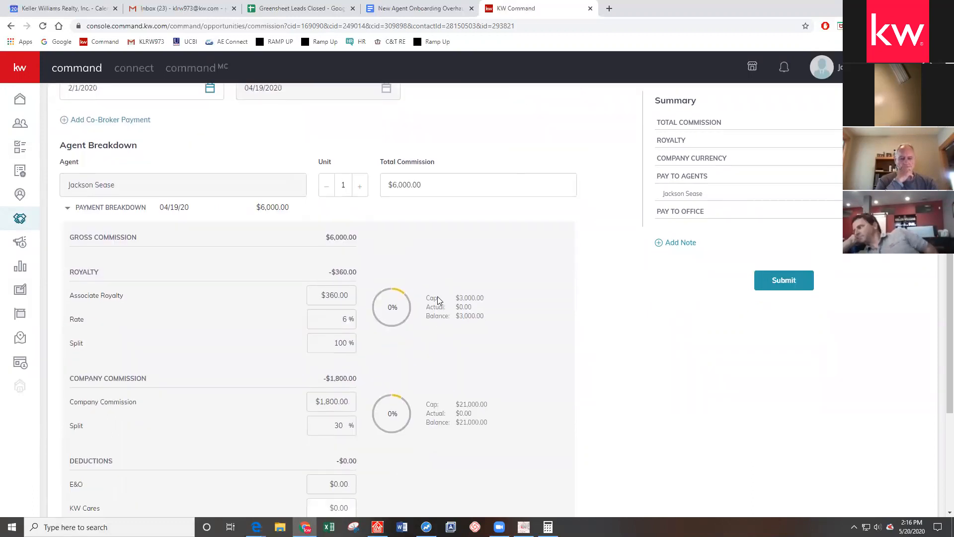
scroll(438, 298, down, 2)
scroll(435, 302, up, 1)
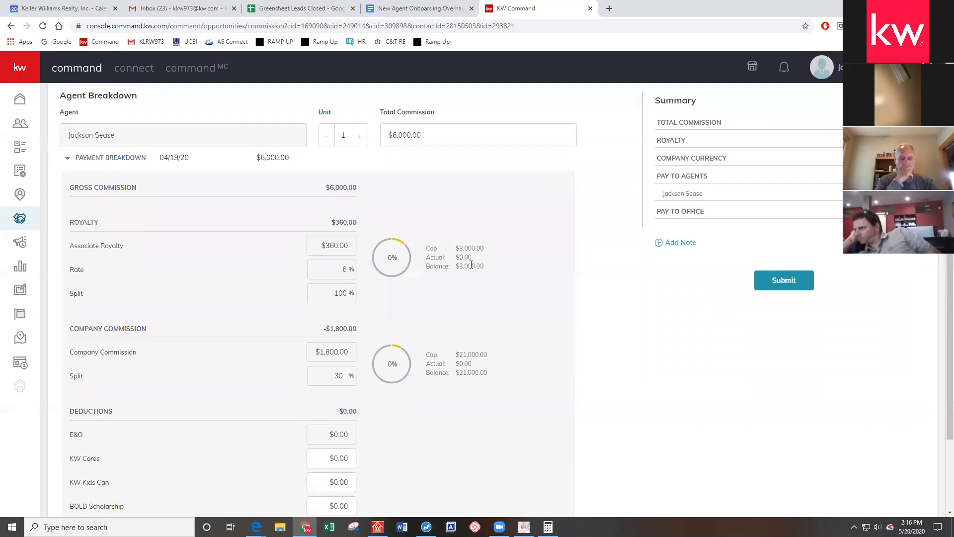
drag(426, 246, 485, 266)
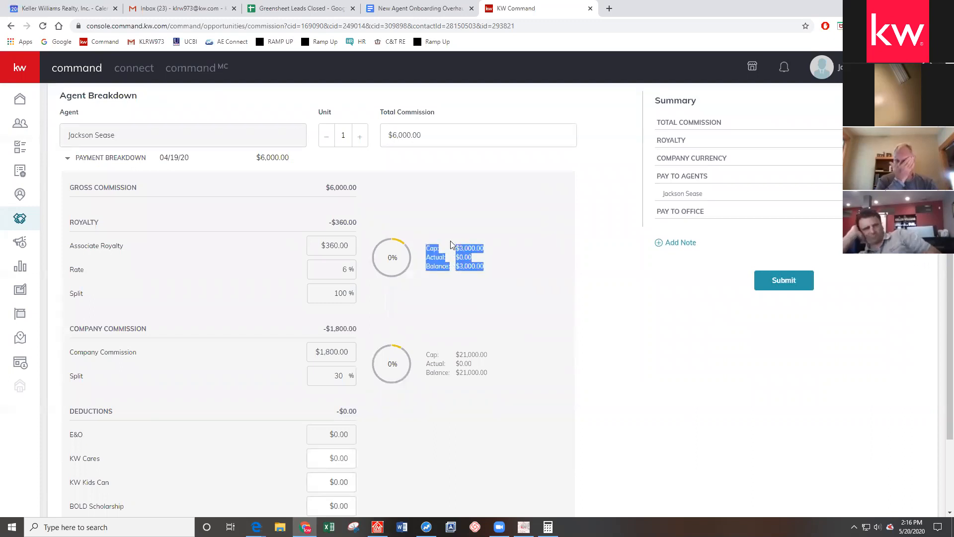
click(561, 258)
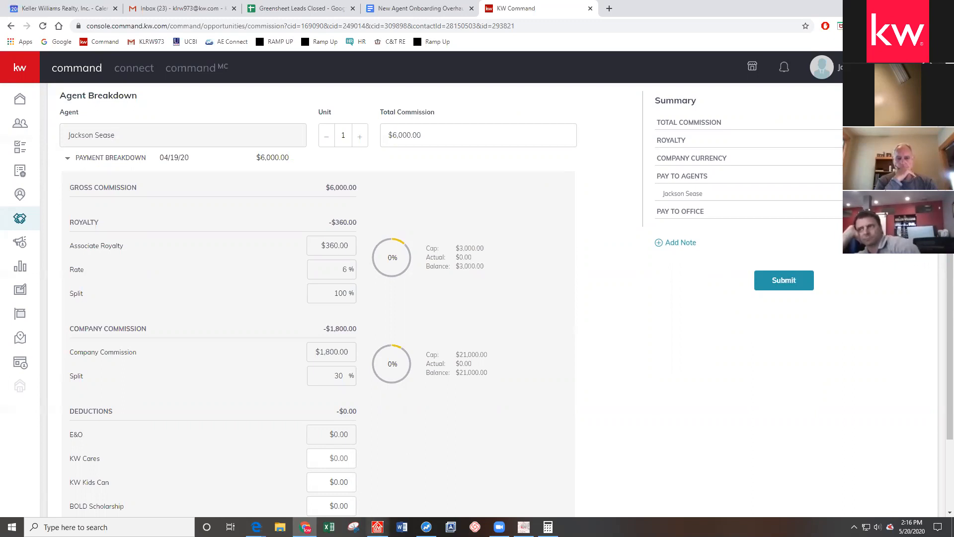
click(377, 526)
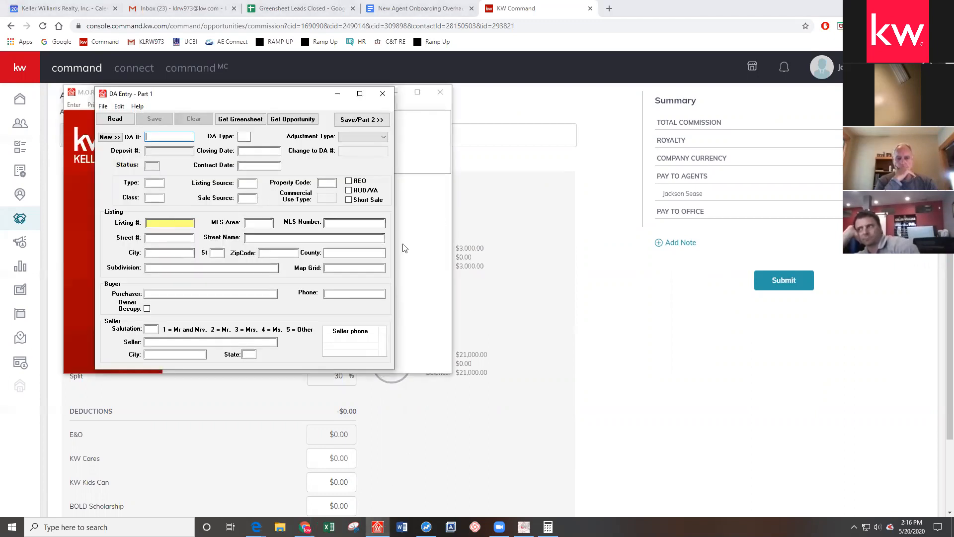
click(383, 94)
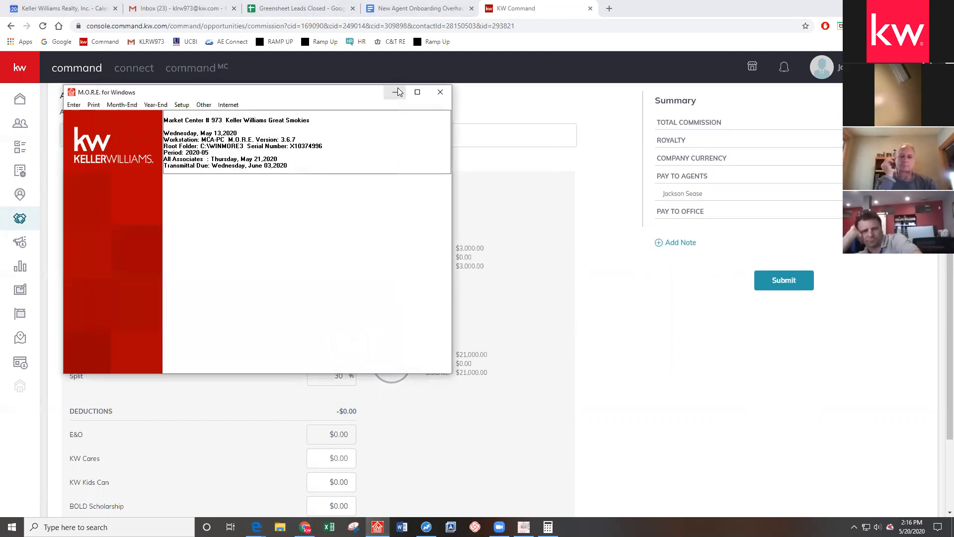
click(397, 92)
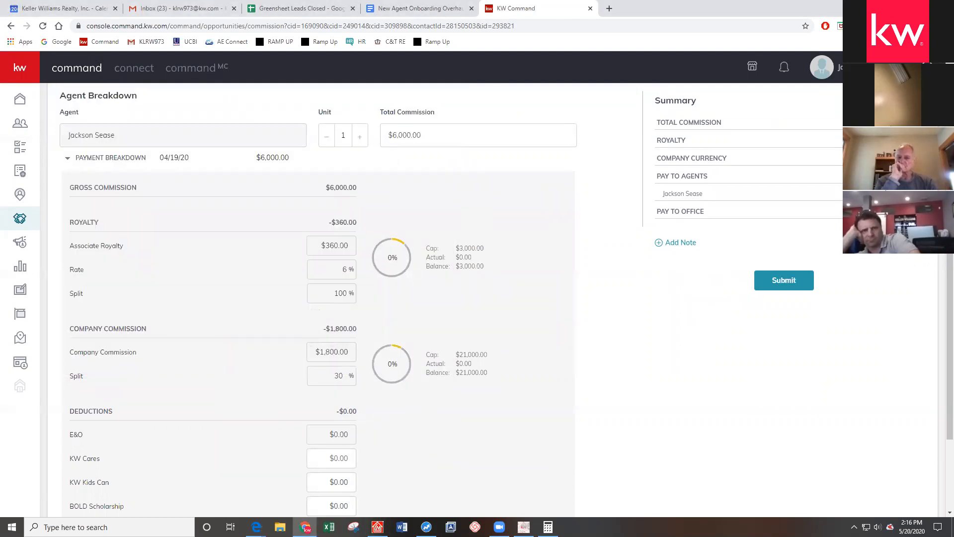
click(378, 527)
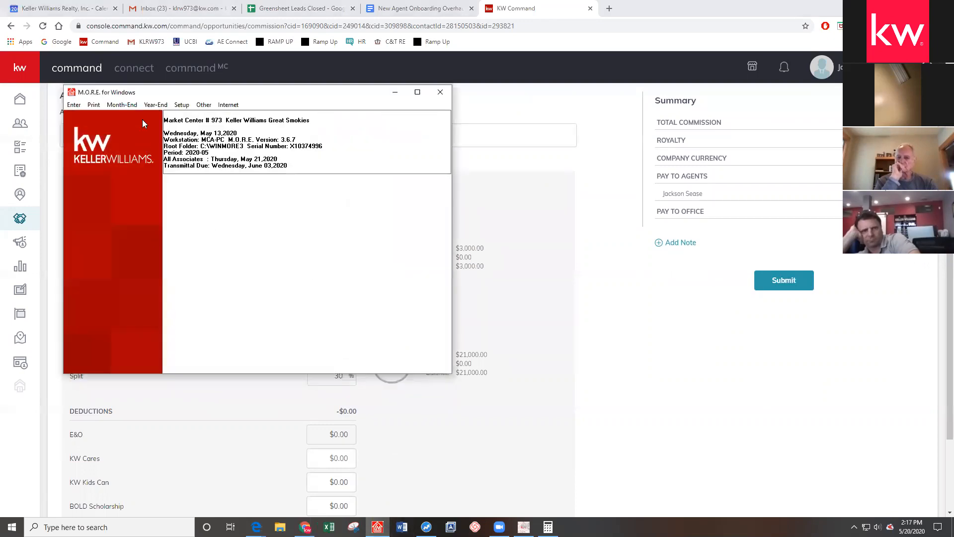
click(397, 92)
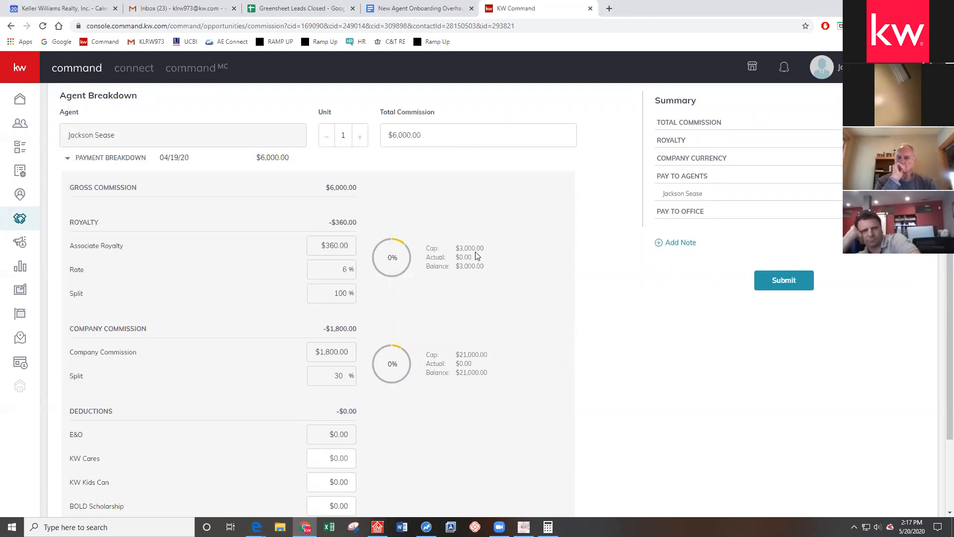
Highlight the $21,000.00 company commission cap, then bring M.O.R.E. for Windows forward
triple_click(468, 353)
click(452, 321)
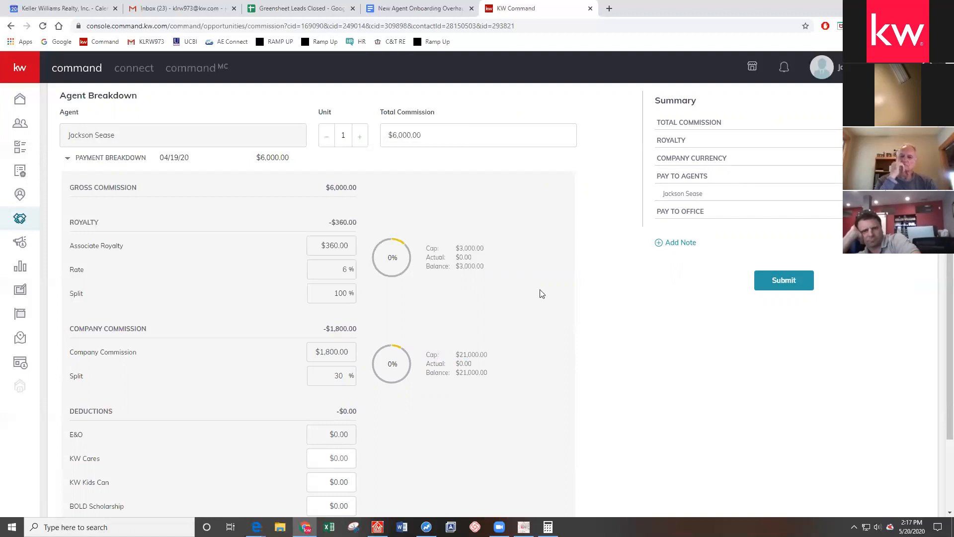
drag(489, 355, 459, 354)
click(458, 319)
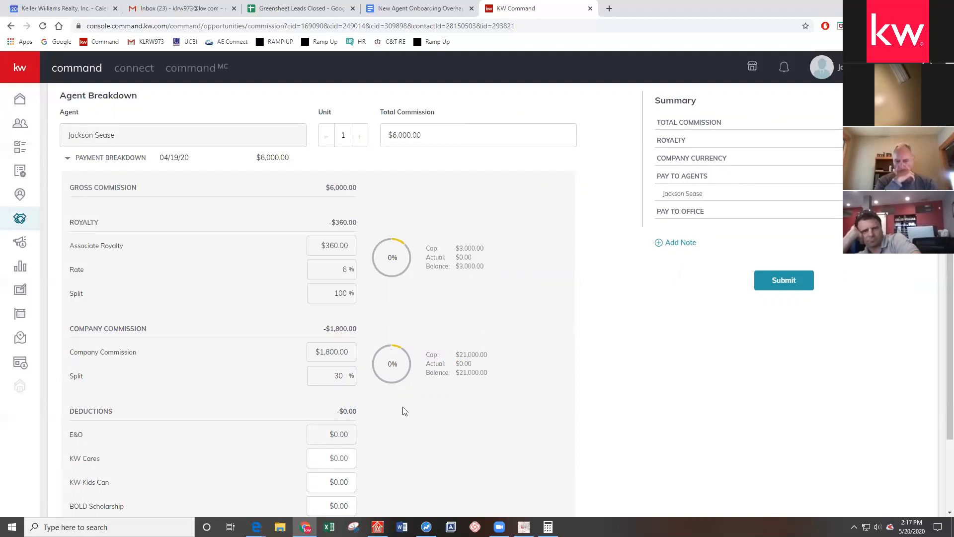
click(377, 527)
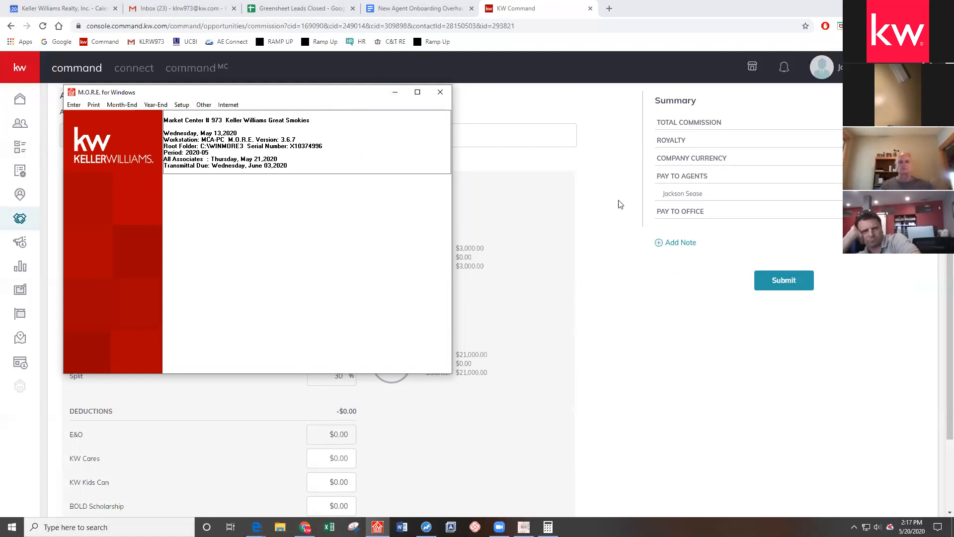
Bring KW Command's commission breakdown back in front of M.O.R.E. for Windows
click(600, 226)
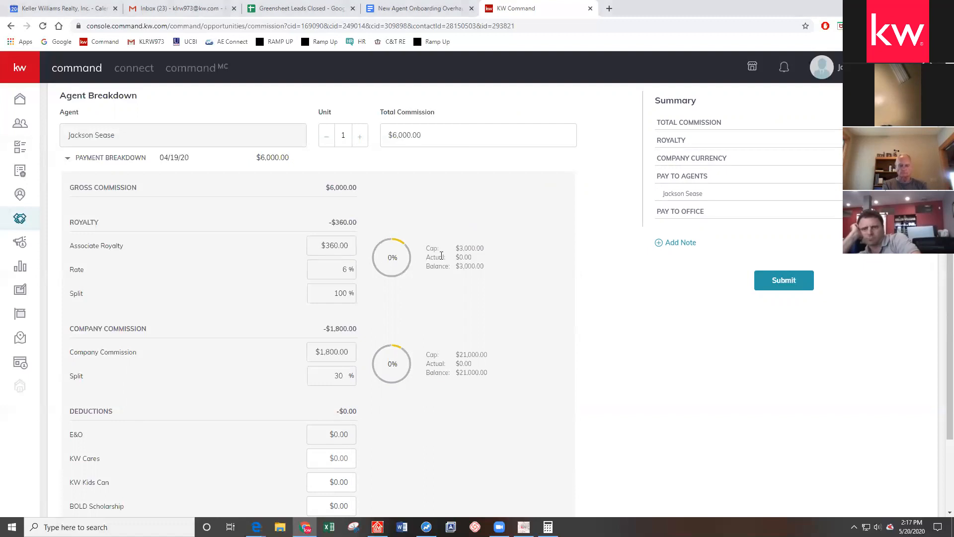
drag(450, 251, 489, 252)
click(506, 256)
drag(454, 251, 491, 250)
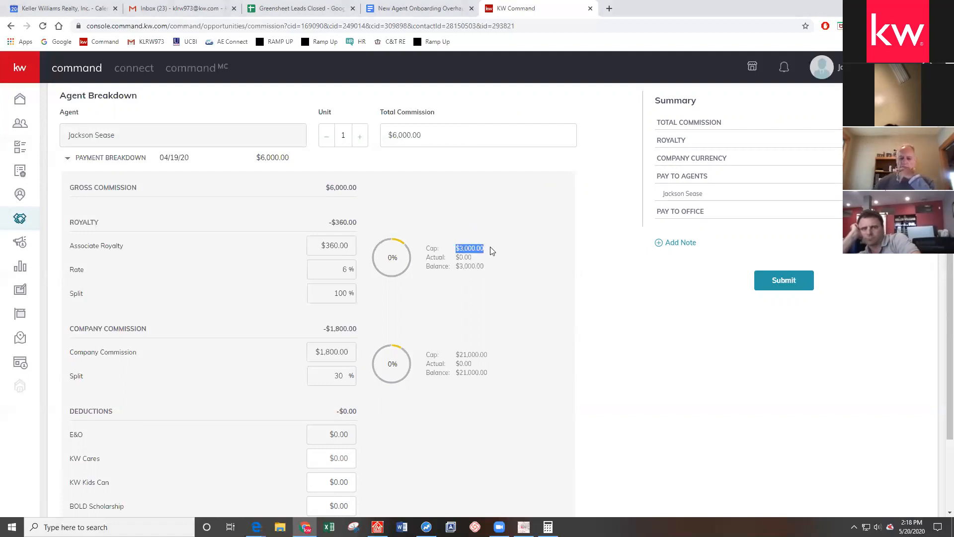
click(459, 247)
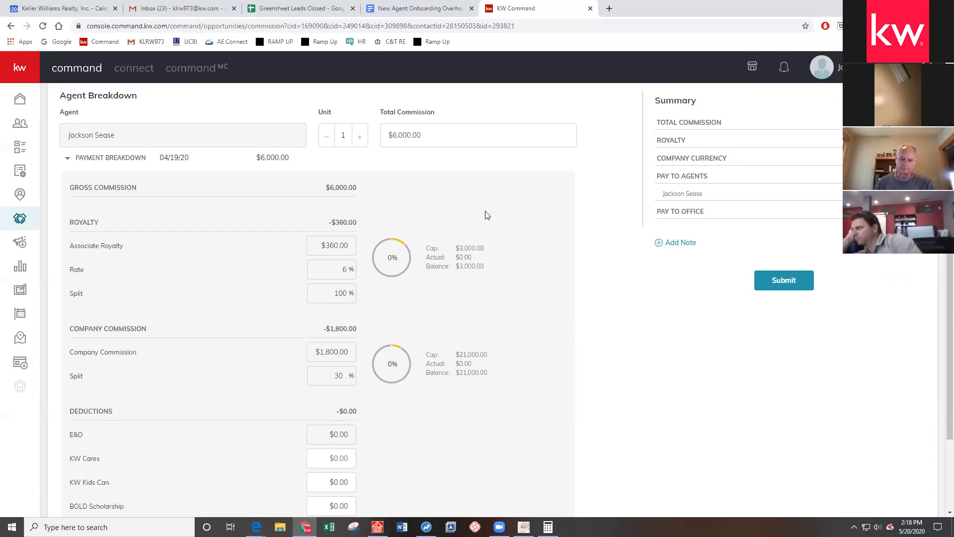
scroll(487, 211, down, 1)
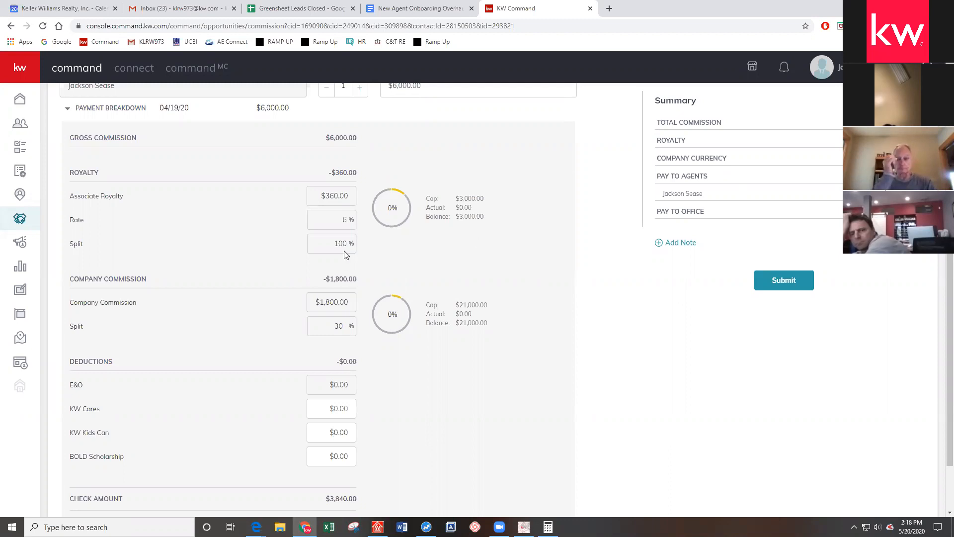
scroll(437, 240, down, 2)
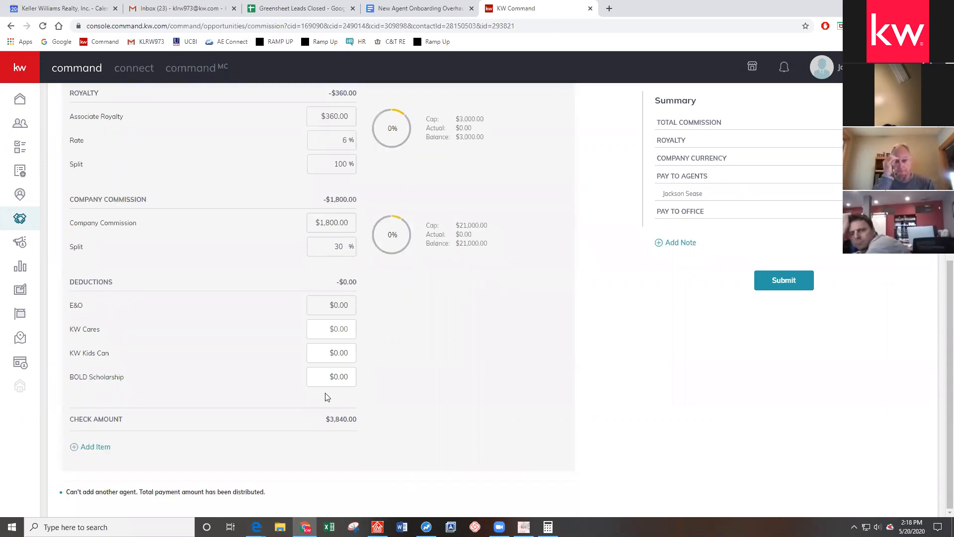
drag(323, 421, 364, 422)
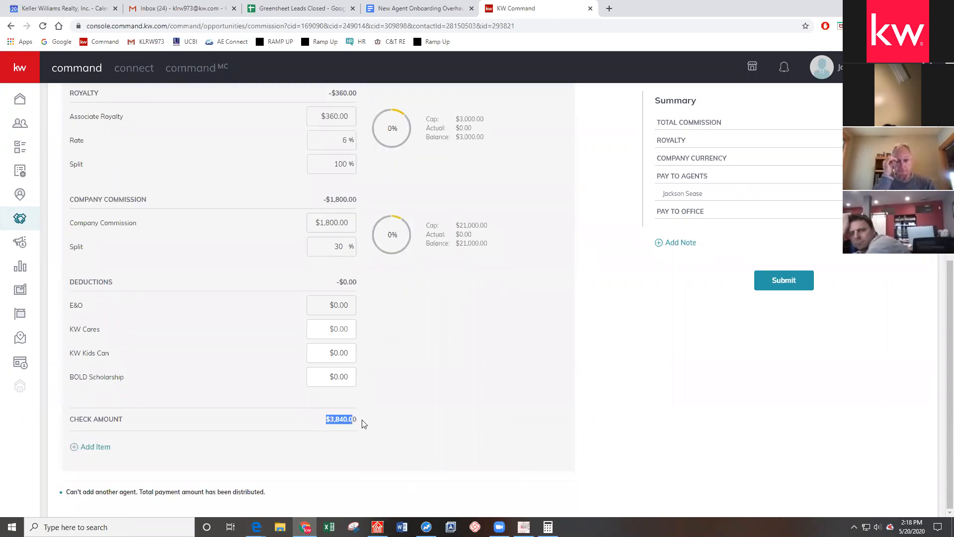
click(387, 371)
drag(314, 418, 374, 425)
click(387, 384)
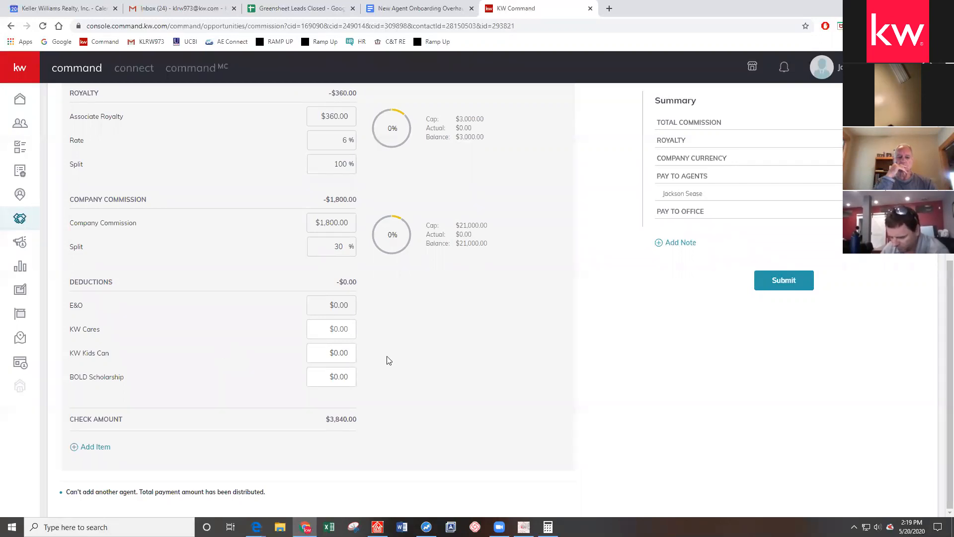
drag(328, 303, 361, 305)
click(440, 285)
Enter a $5.00 KW Cares deduction in the commission breakdown
click(330, 331)
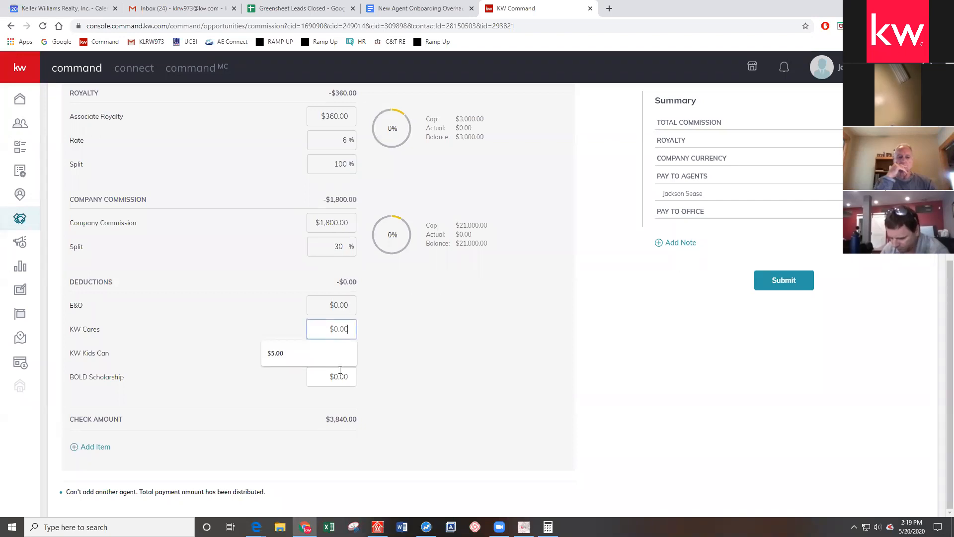
click(475, 351)
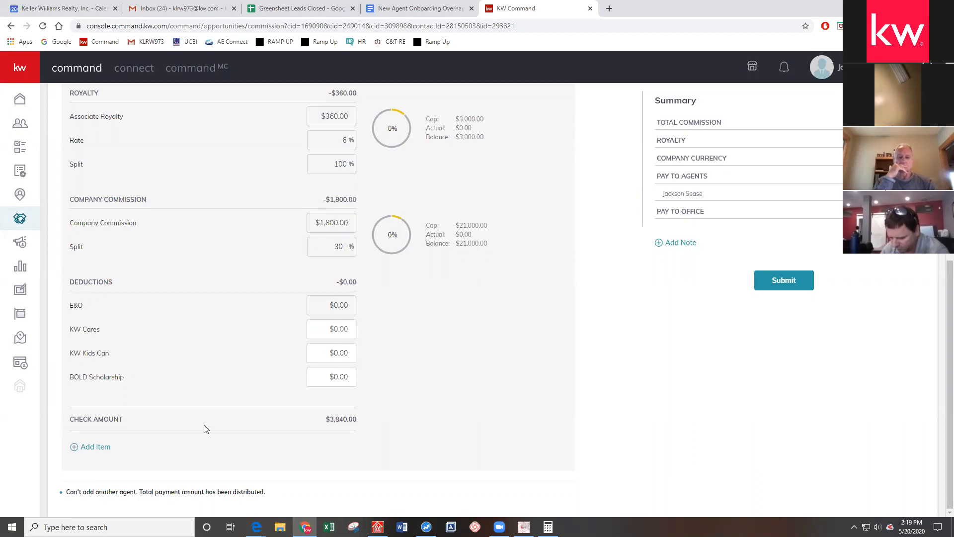
click(345, 352)
click(438, 332)
click(350, 329)
text(5)
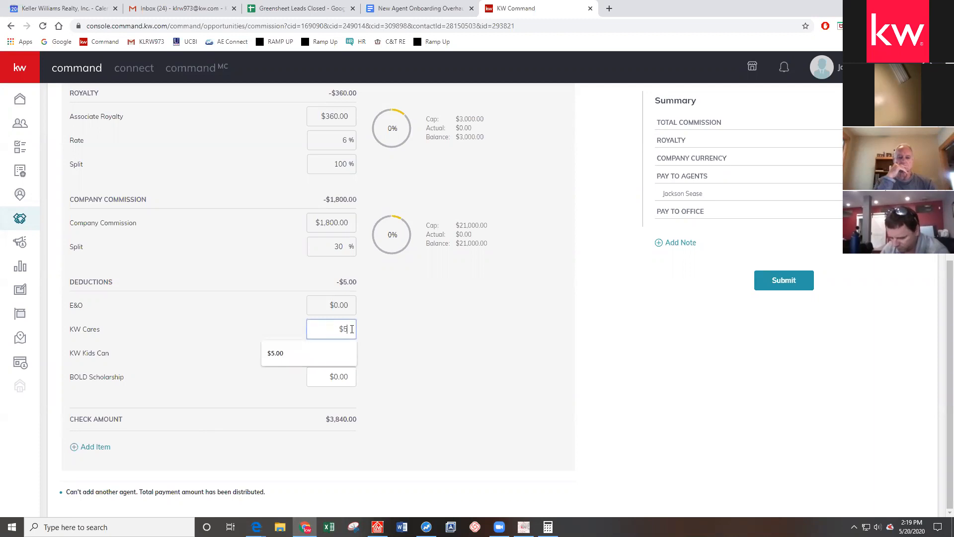
click(418, 320)
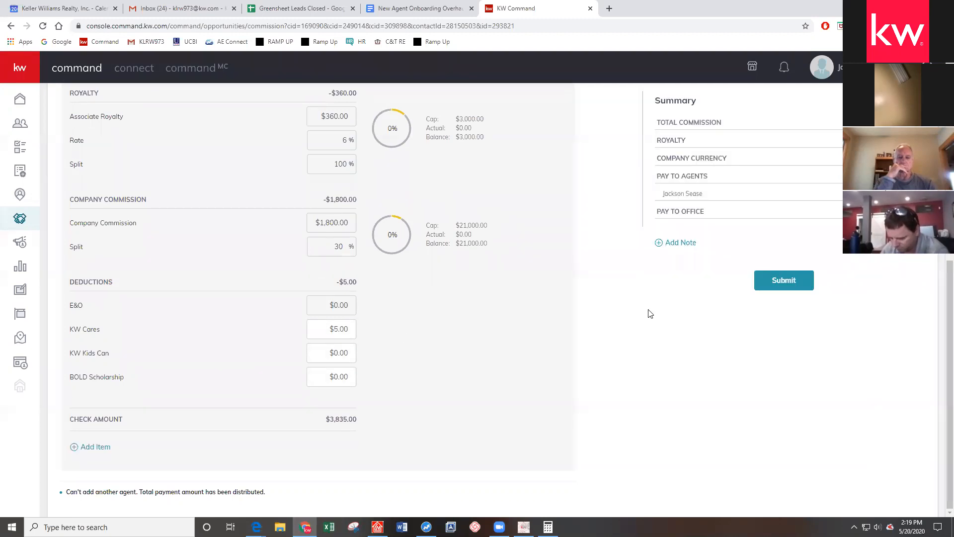
Review the new $3,835.00 check amount and start adding another commission item
drag(327, 420, 356, 421)
click(527, 352)
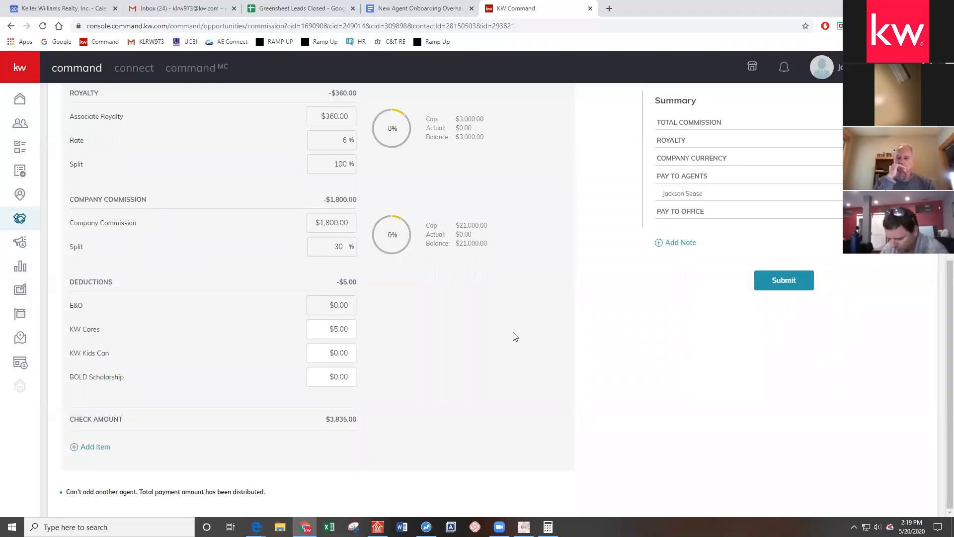
scroll(389, 326, up, 8)
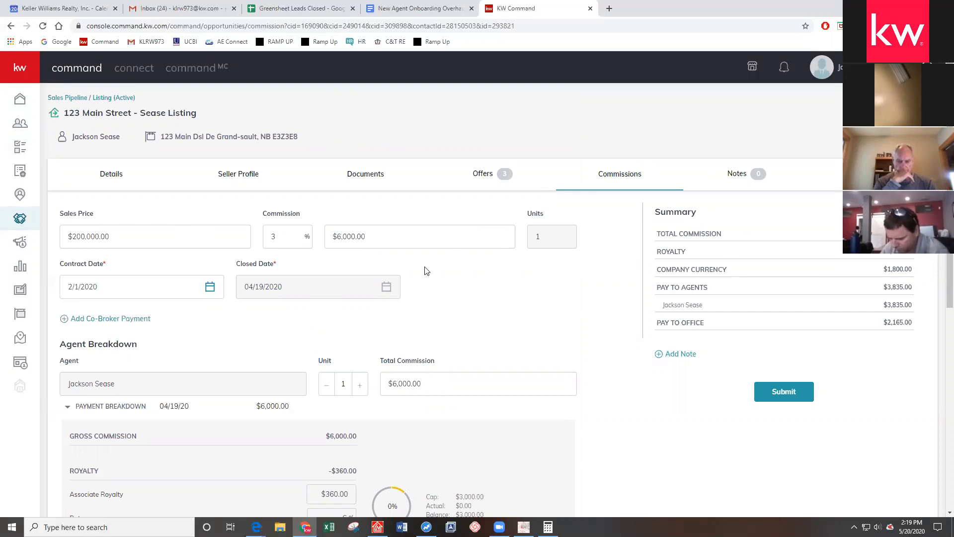
scroll(420, 265, down, 8)
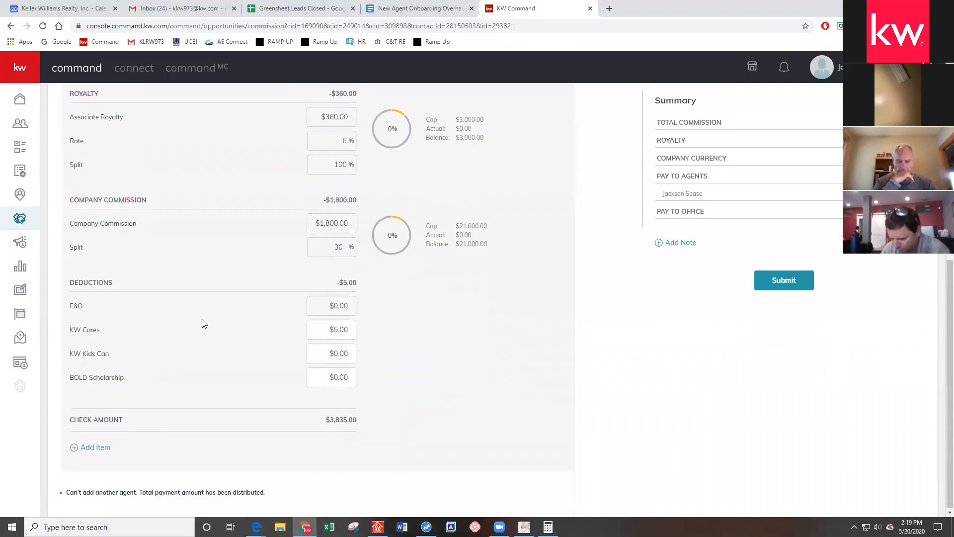
click(95, 447)
Choose Outside Referral as the type of additional element in Add Item
scroll(96, 448, up, 1)
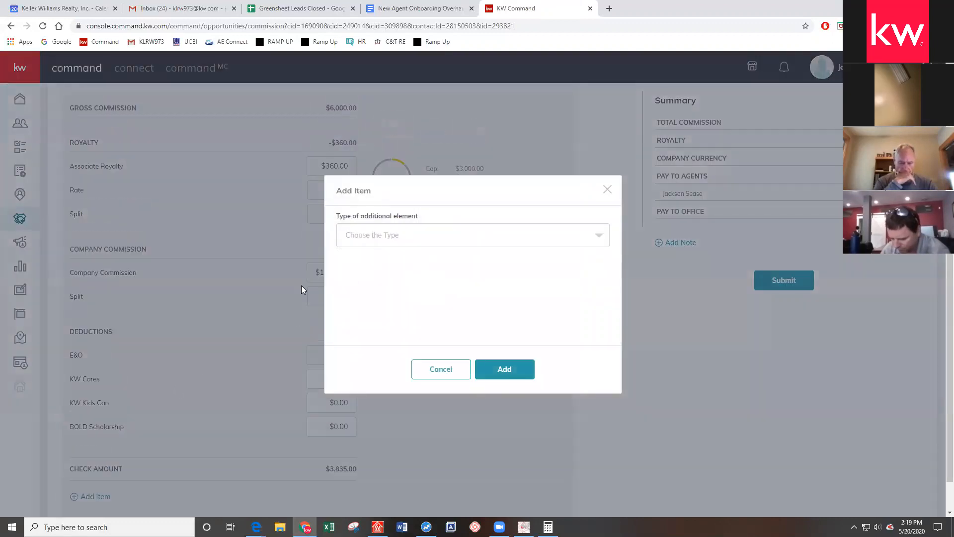
click(598, 236)
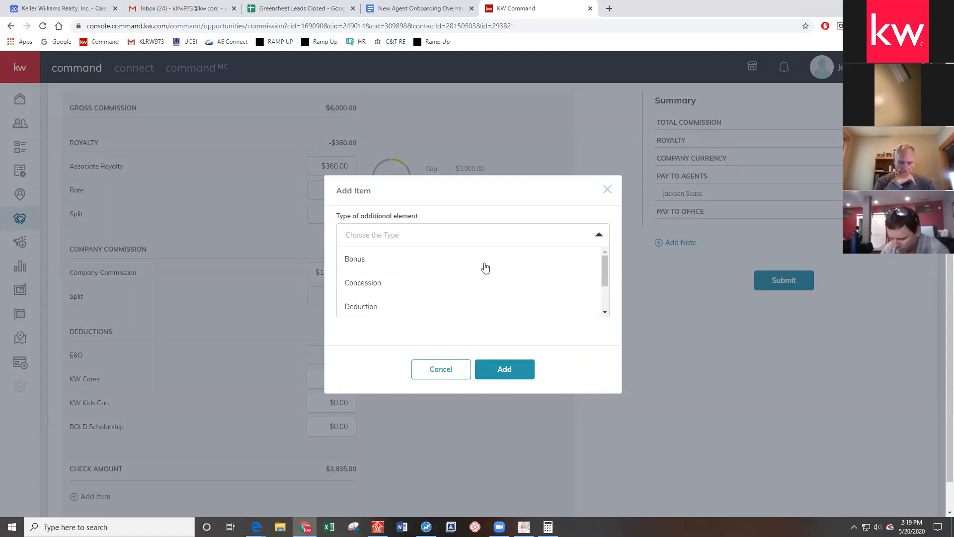
scroll(499, 303, down, 2)
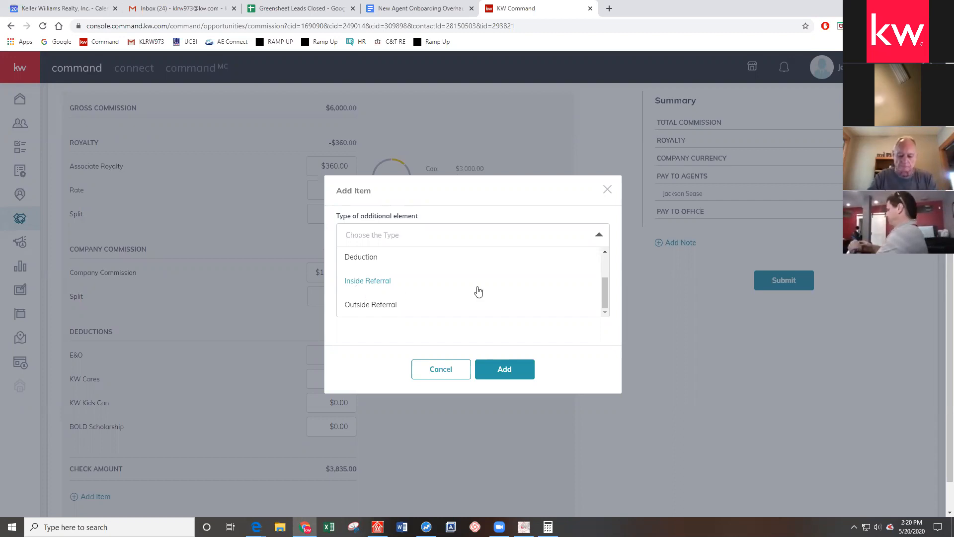
click(380, 311)
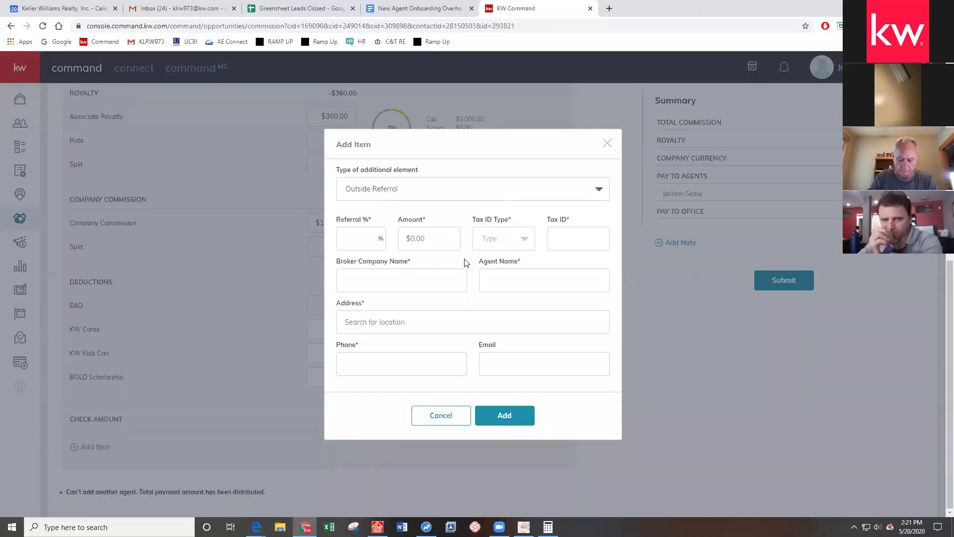
Enter 25 as the referral percentage, giving a $1,500.00 referral amount
scroll(481, 234, up, 1)
scroll(480, 233, down, 1)
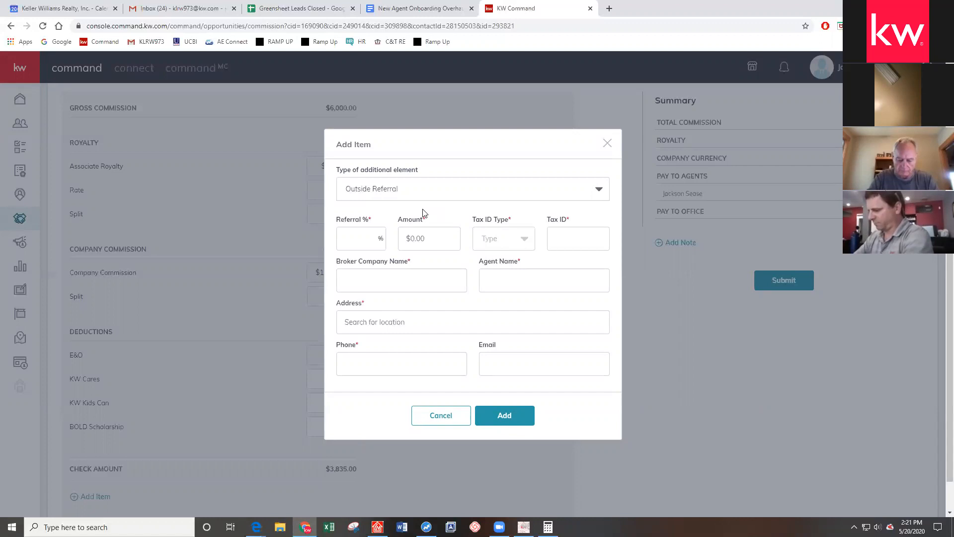
click(362, 237)
text(25)
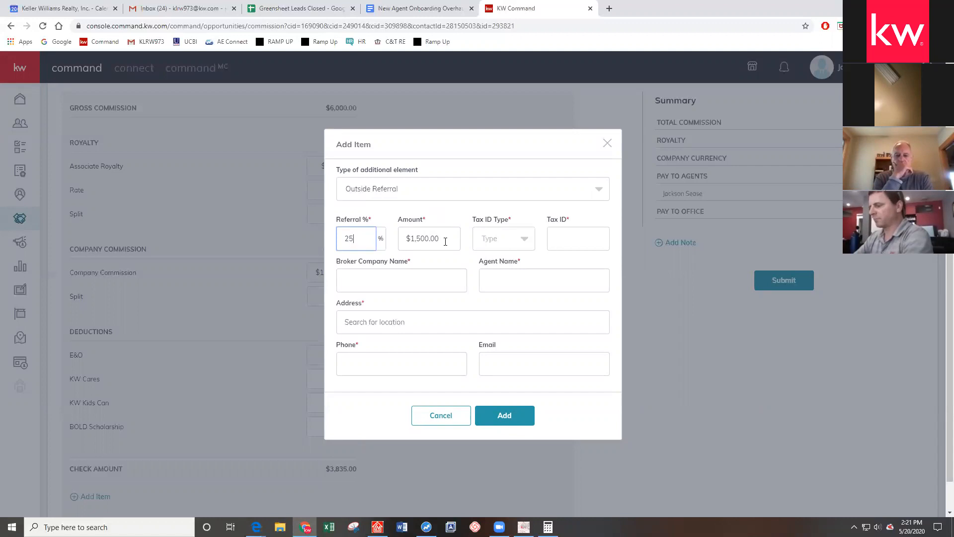
click(445, 241)
text(1000)
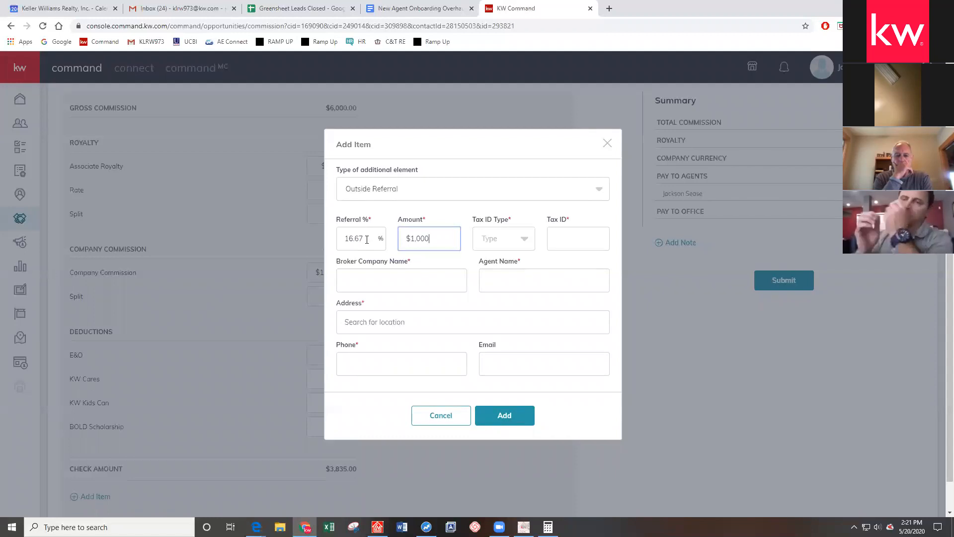
drag(367, 239, 321, 239)
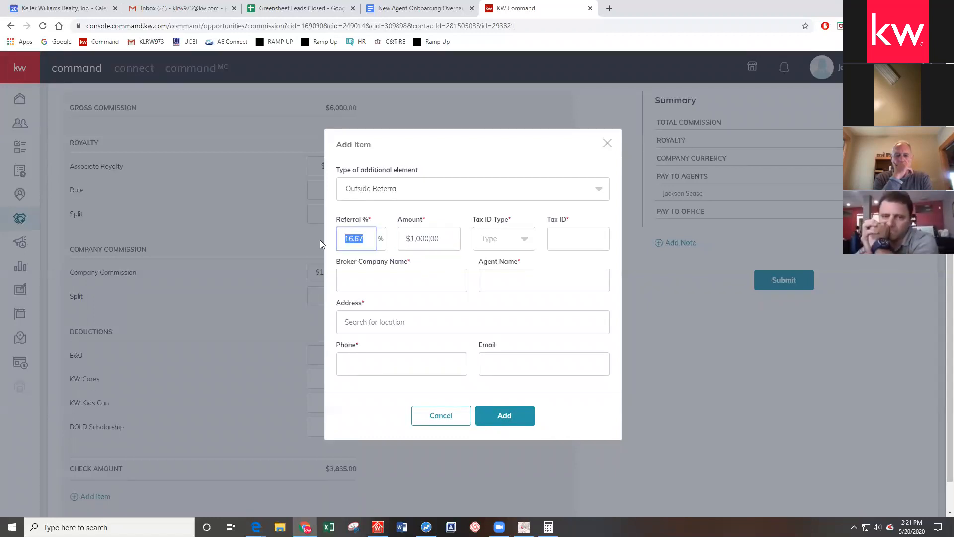
text(25)
click(450, 262)
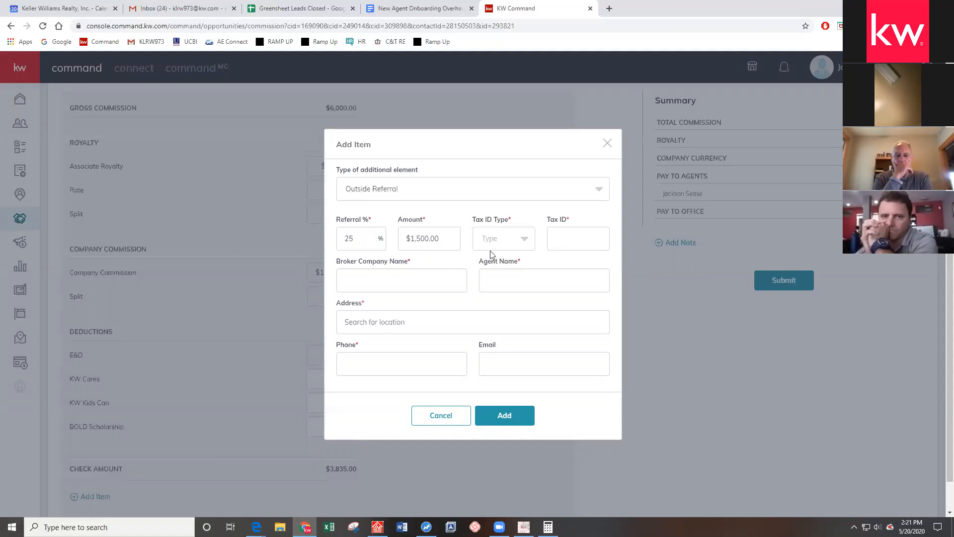
Set the referral's Tax ID Type to EIN
click(524, 243)
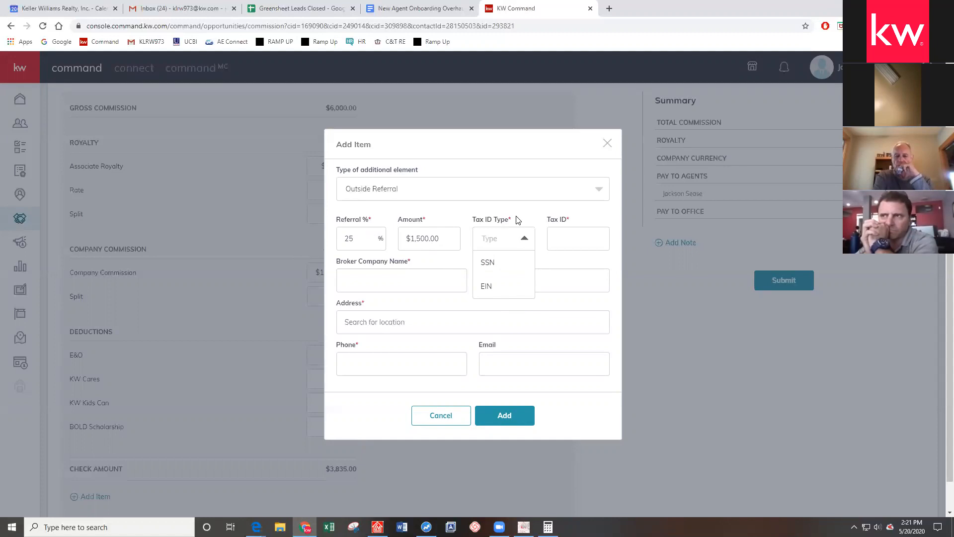
click(493, 264)
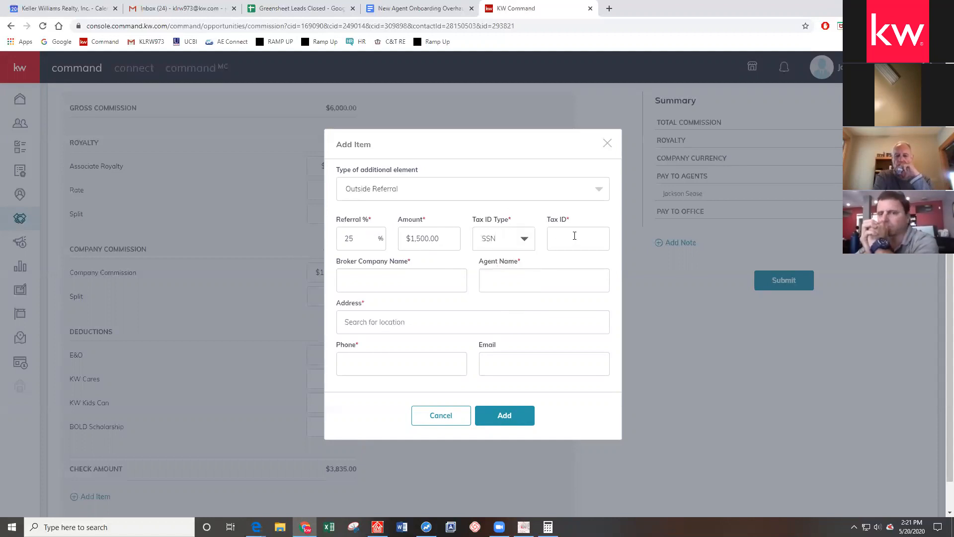
click(524, 243)
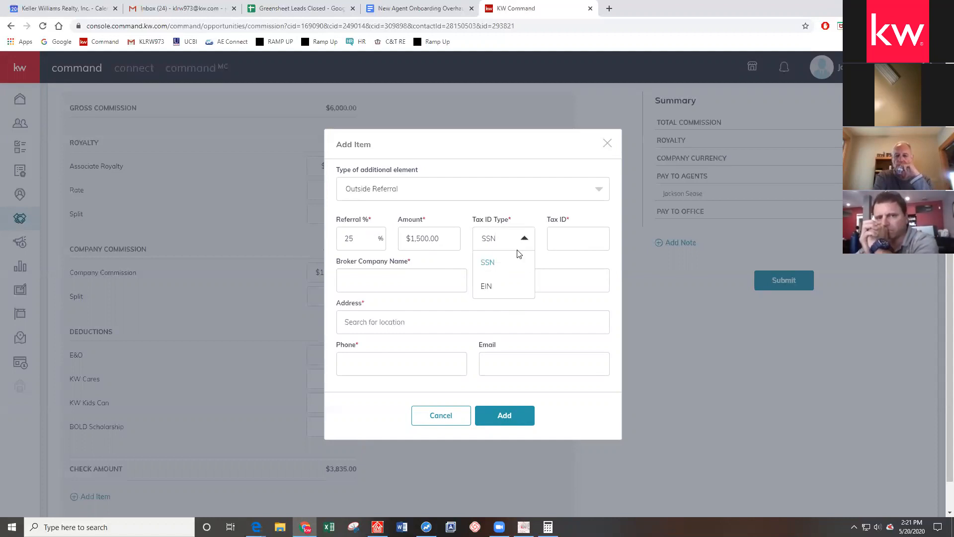
click(490, 288)
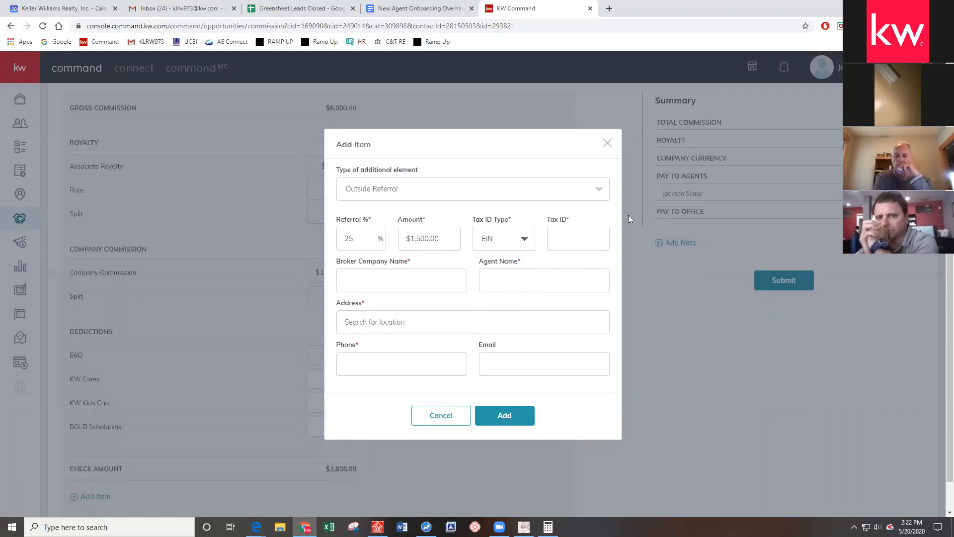
Type a tax ID, then erase it so the Tax ID field stays blank
click(585, 237)
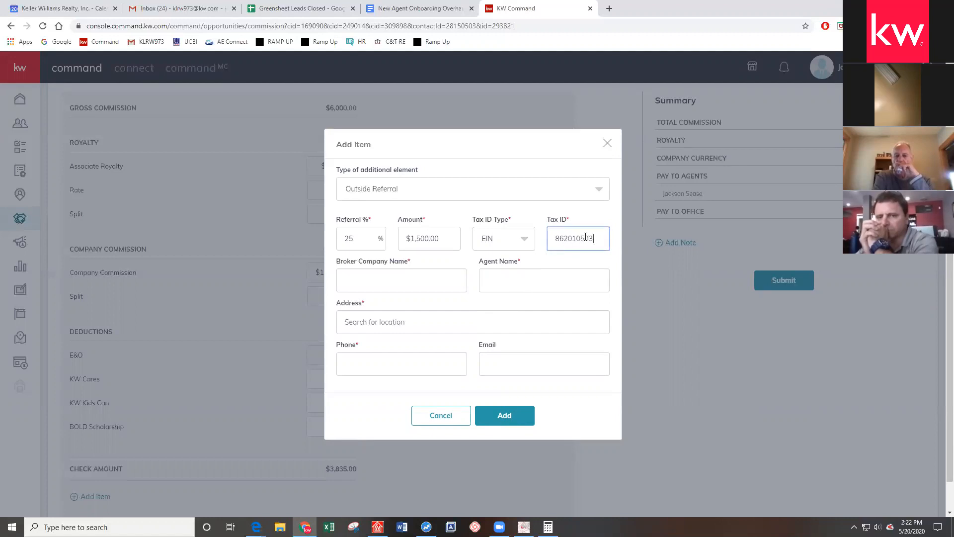
drag(596, 239, 519, 240)
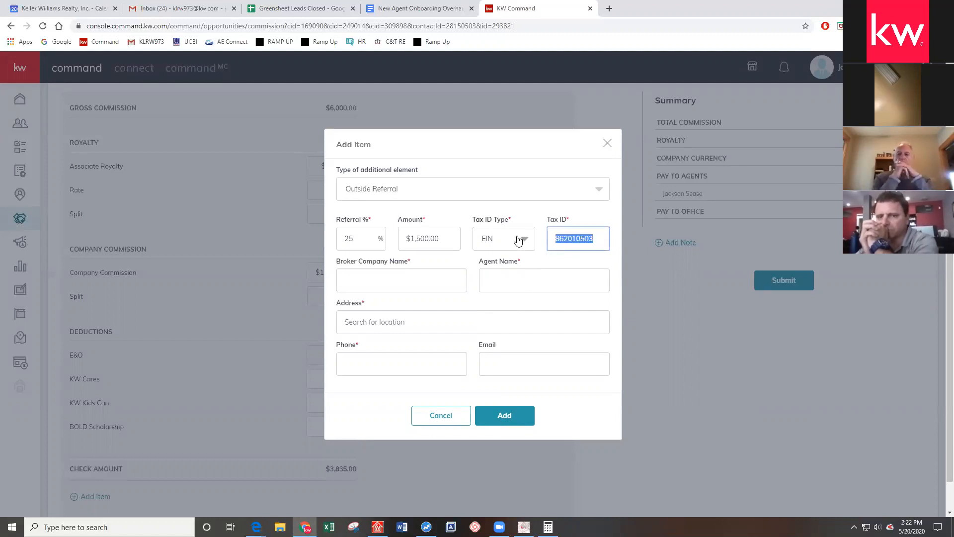
key(BackSpace)
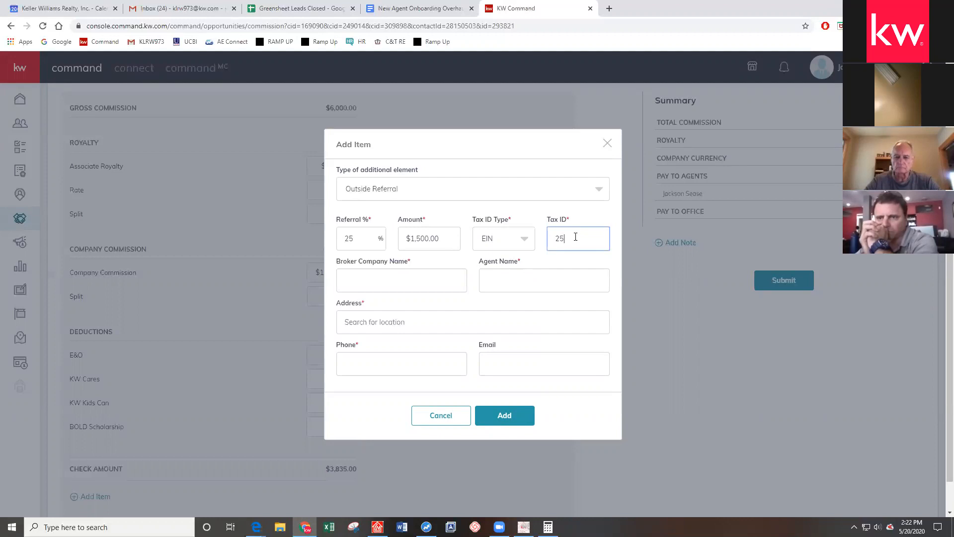
drag(575, 237, 417, 215)
Enter broker company 'Keller Williams Professionals' and the referring agent's name
click(350, 294)
click(365, 283)
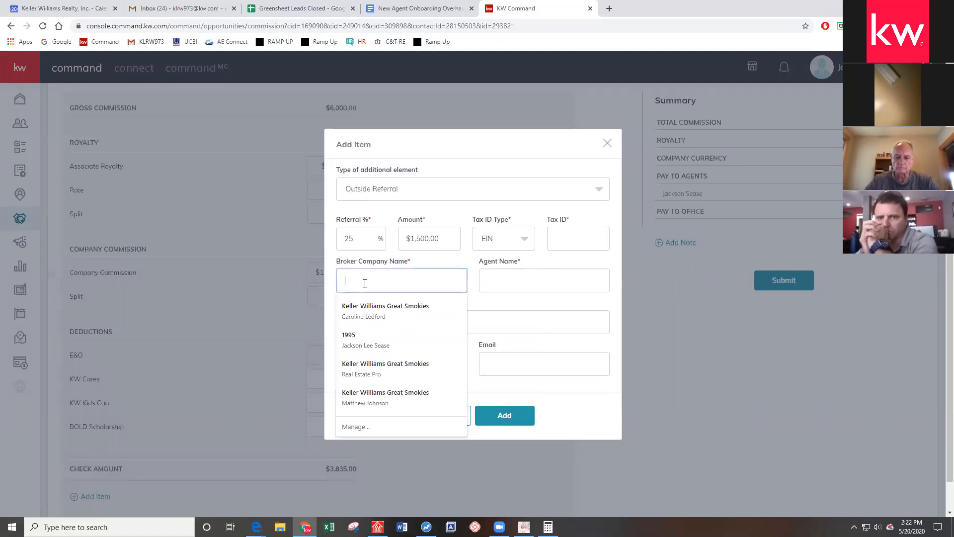
text(Keller Williams)
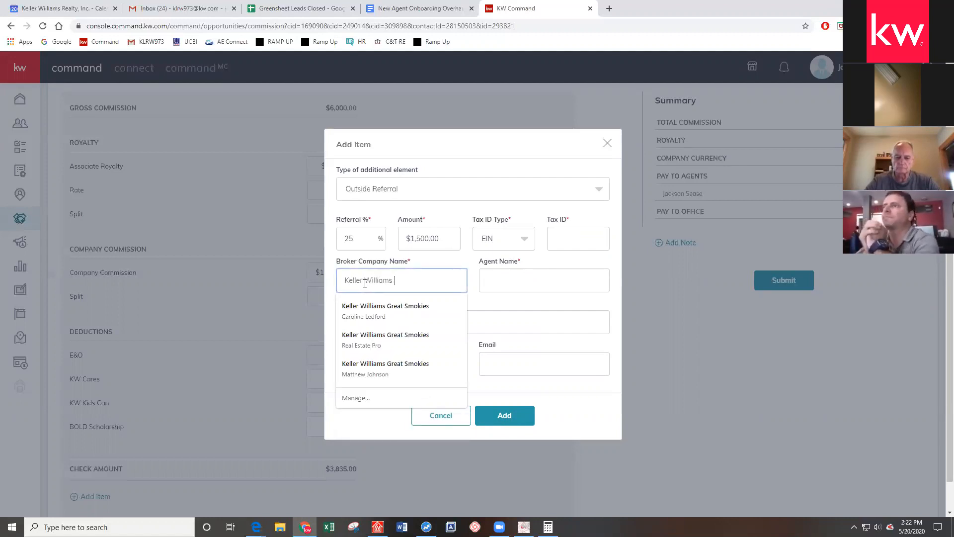
text( Professionals)
click(509, 279)
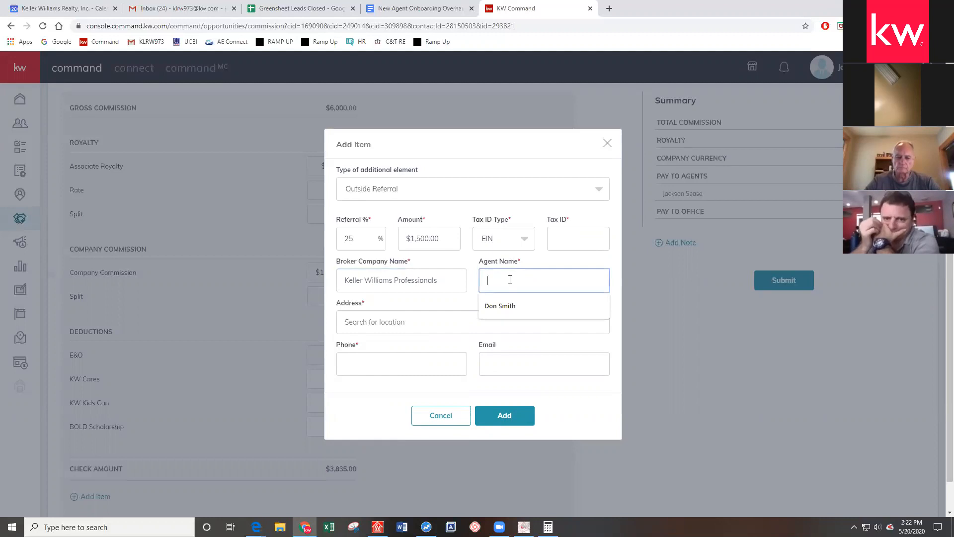
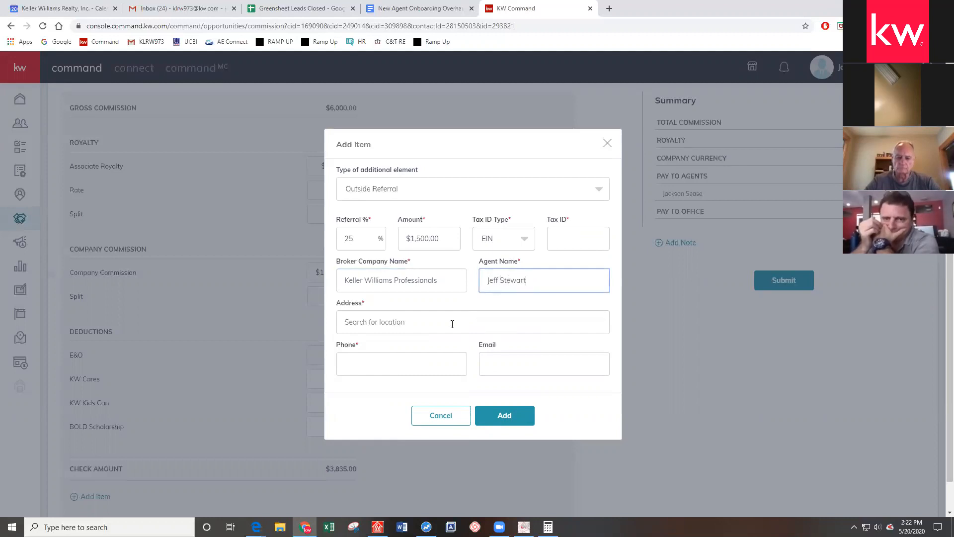
Fill in the referral agent's street address from the suggested entry
click(453, 324)
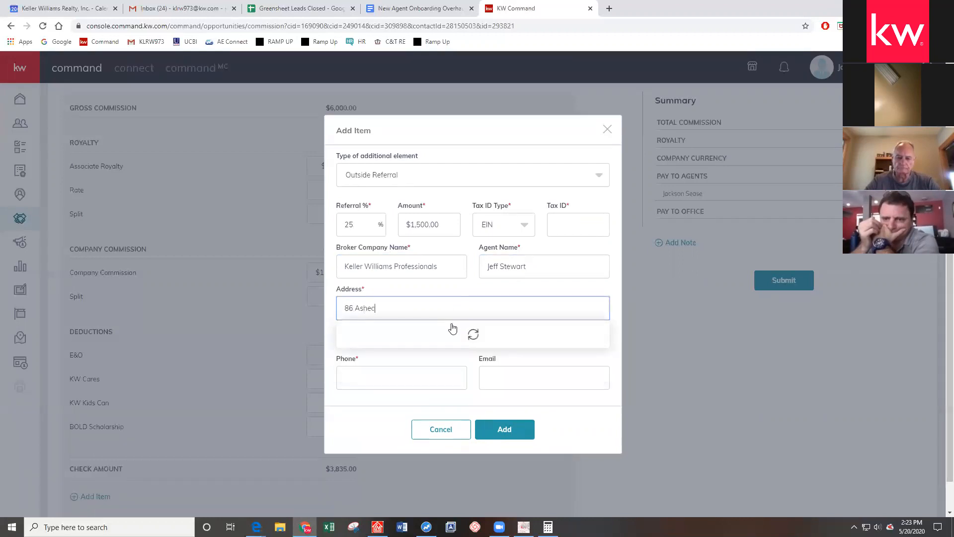
click(438, 284)
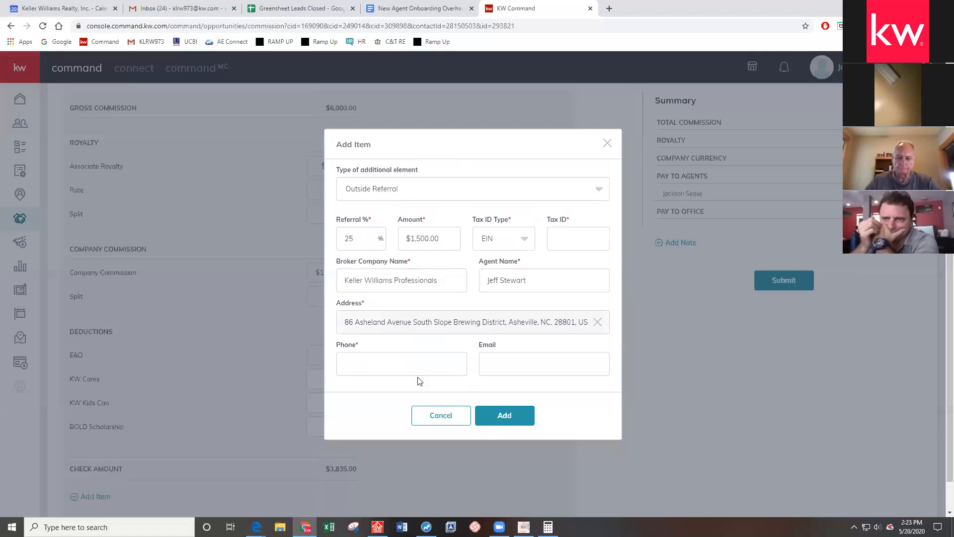
Autofill the referral phone, then close Add Item without adding the referral
click(410, 359)
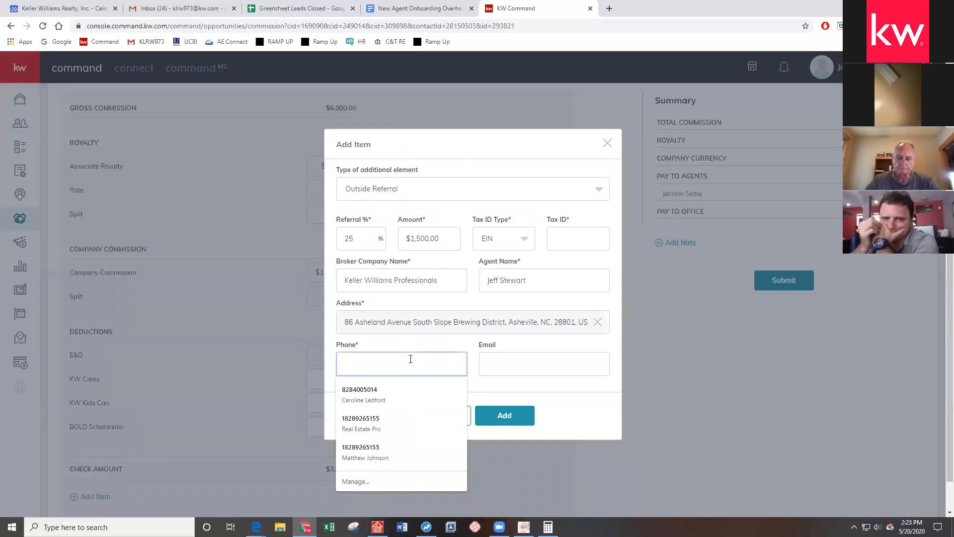
click(387, 423)
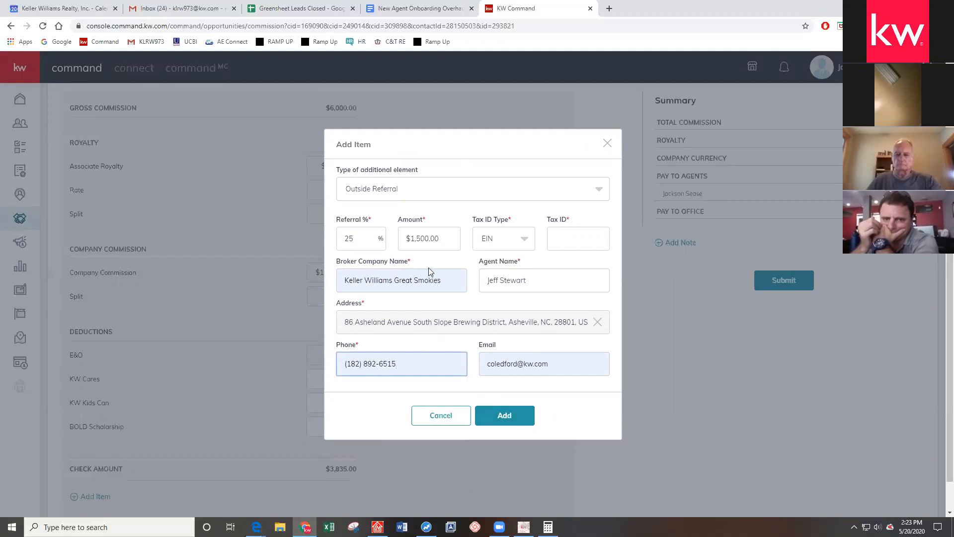
click(608, 148)
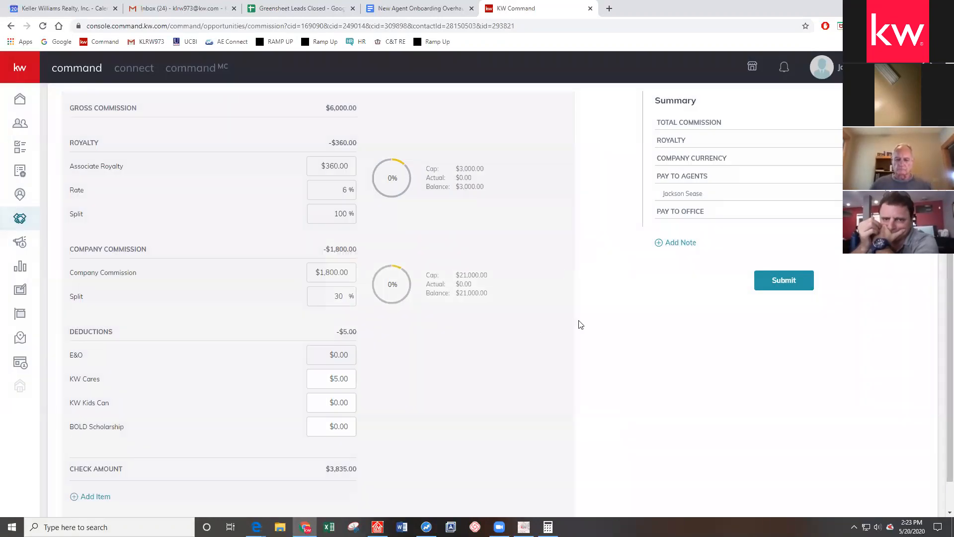
scroll(581, 325, down, 1)
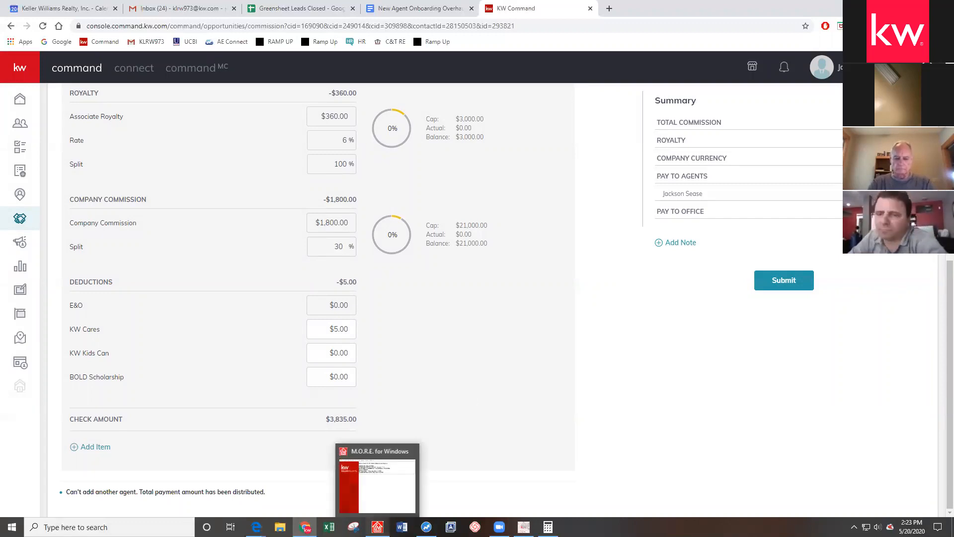
In M.O.R.E. for Windows, load deal 2553 in DA Entry
click(377, 527)
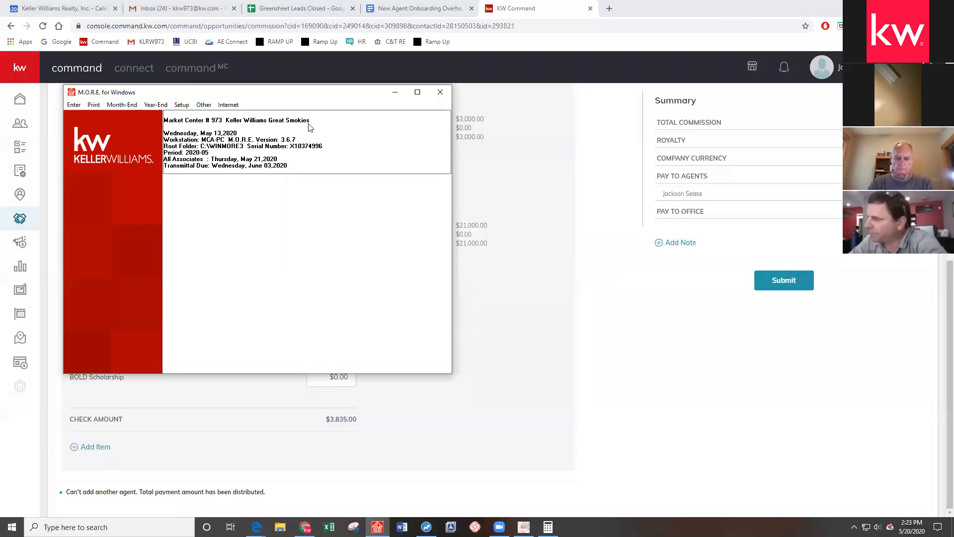
click(73, 104)
click(102, 193)
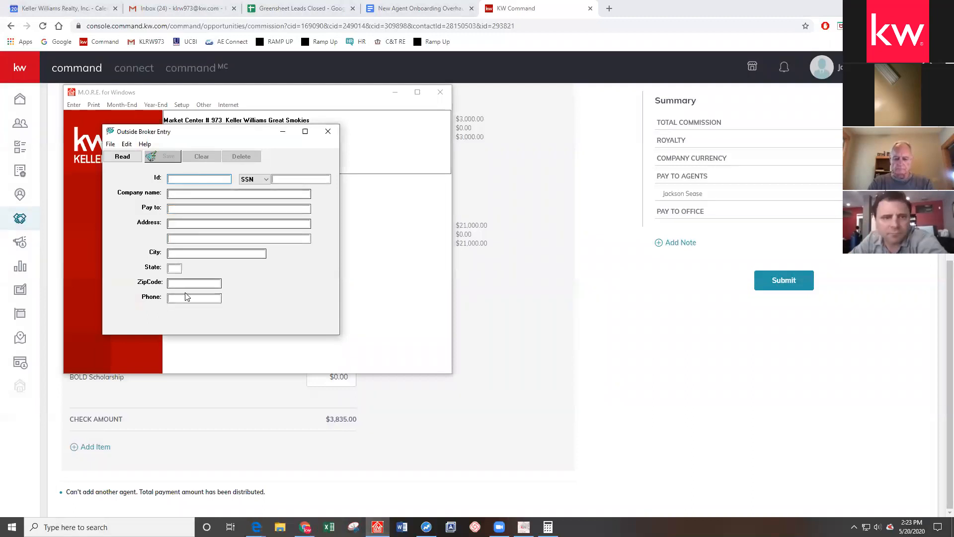
click(328, 131)
click(80, 107)
click(94, 122)
text(255)
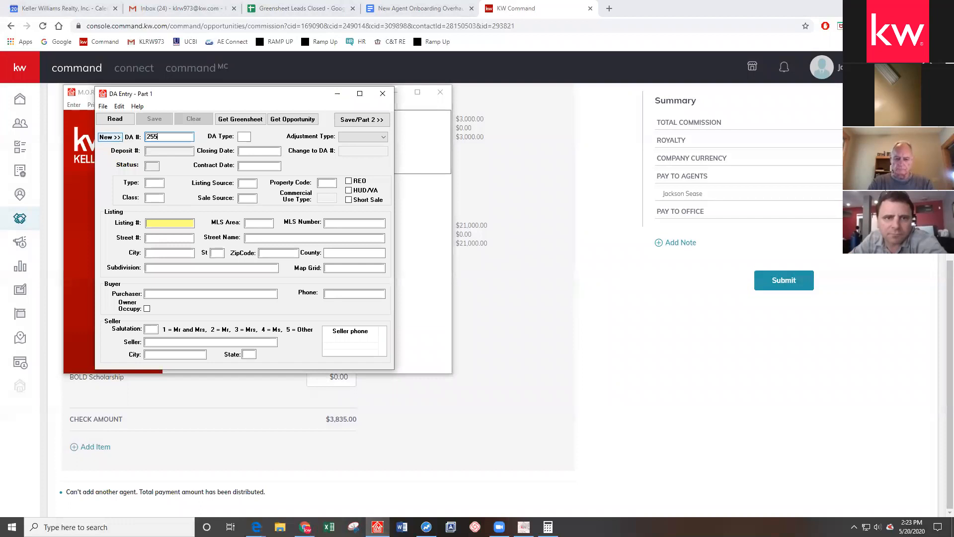
text(3)
key(Return)
Review deal 2553's Part 2 associate commission detail, then close the DA windows
click(351, 125)
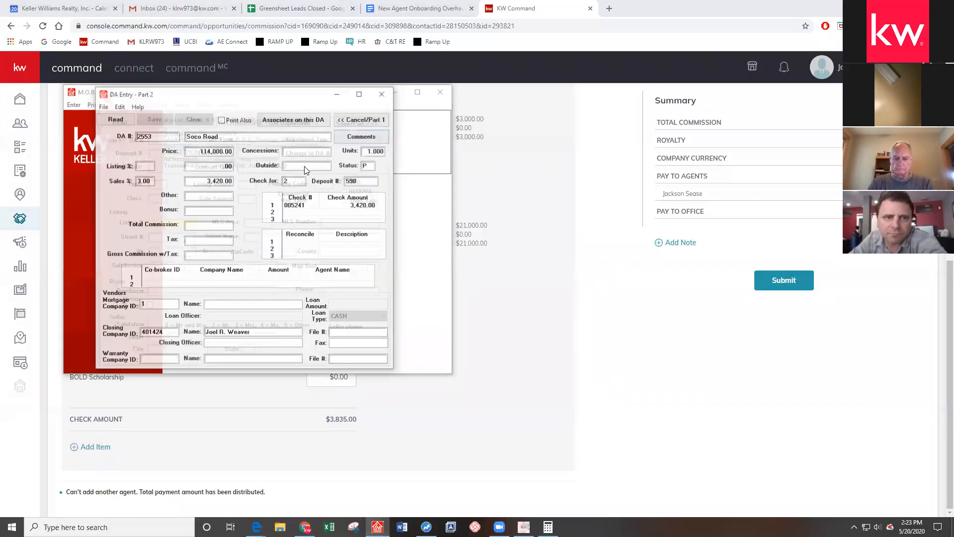
click(293, 120)
double_click(145, 225)
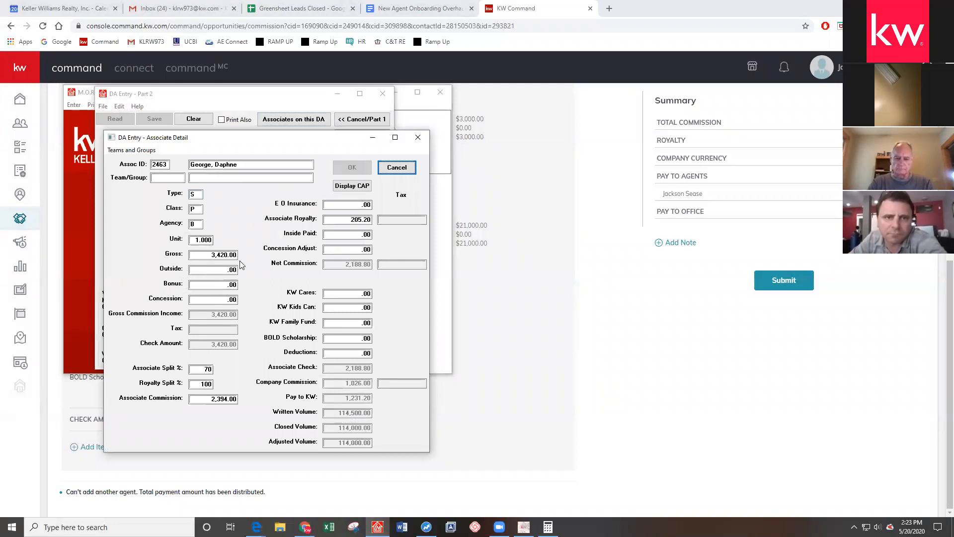
click(418, 138)
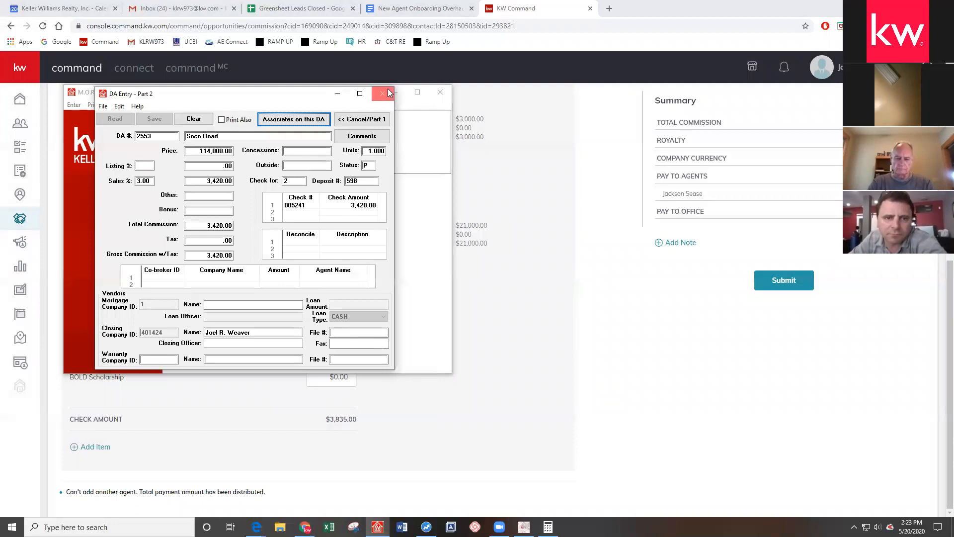
click(383, 94)
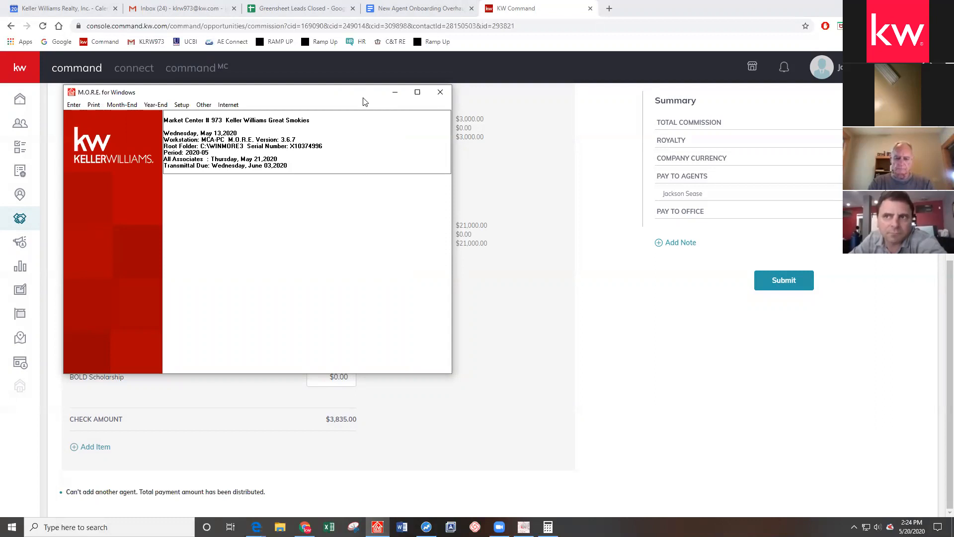
Minimize M.O.R.E. and scroll up to the summary showing $3,835.00 agents, $2,165.00 office
click(396, 93)
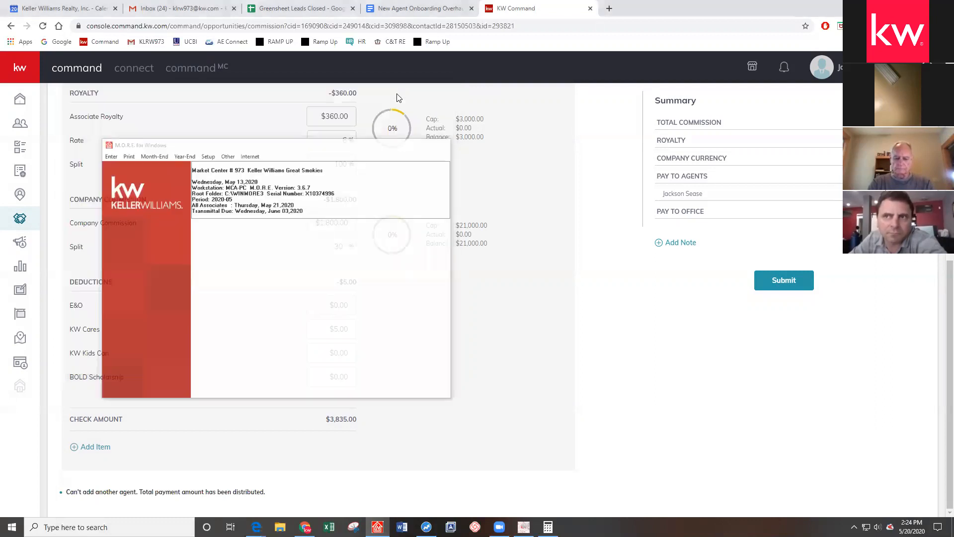
scroll(444, 366, up, 8)
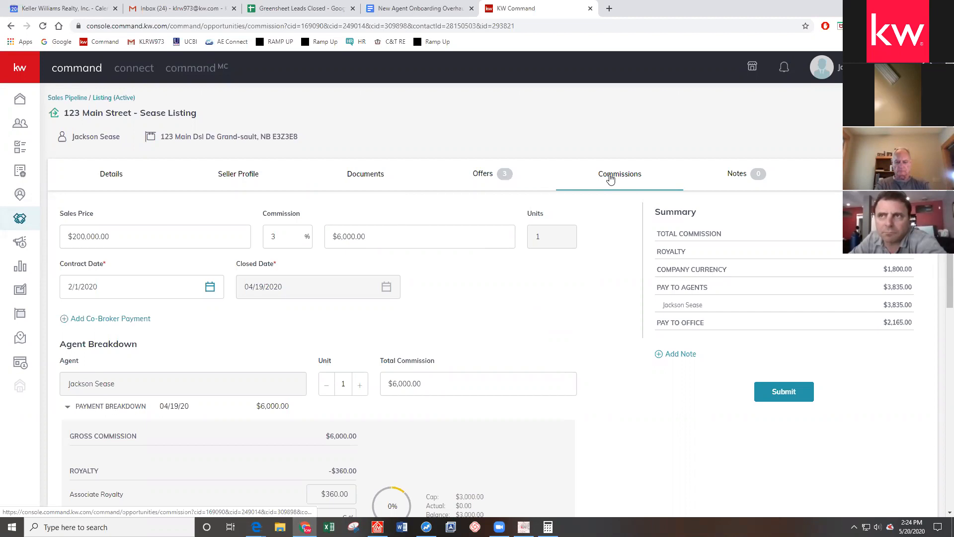
click(377, 527)
click(75, 105)
click(85, 120)
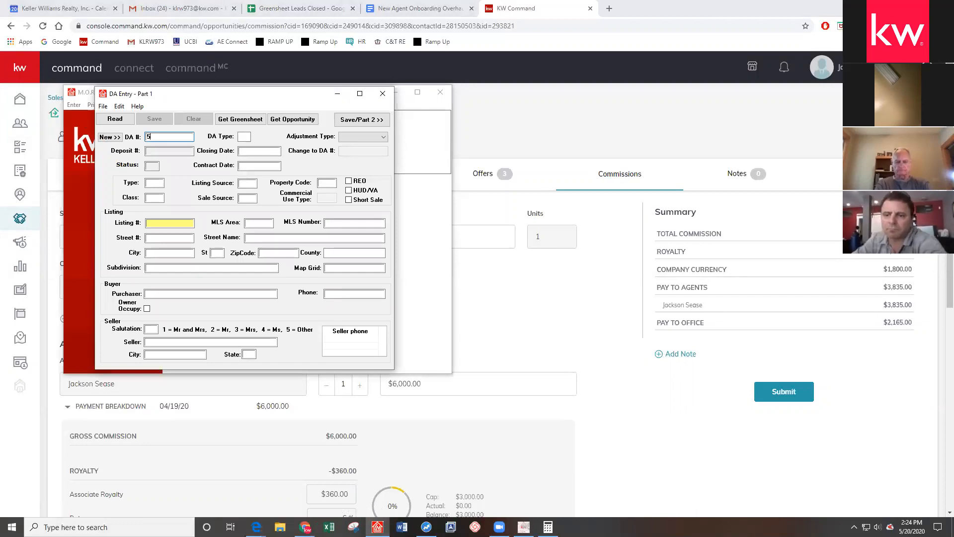
text(5381)
key(Return)
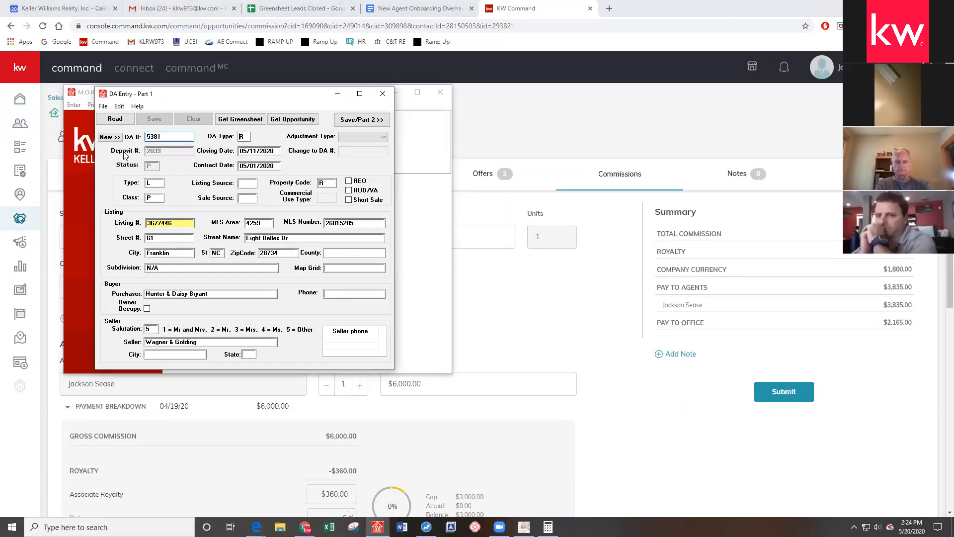
click(160, 184)
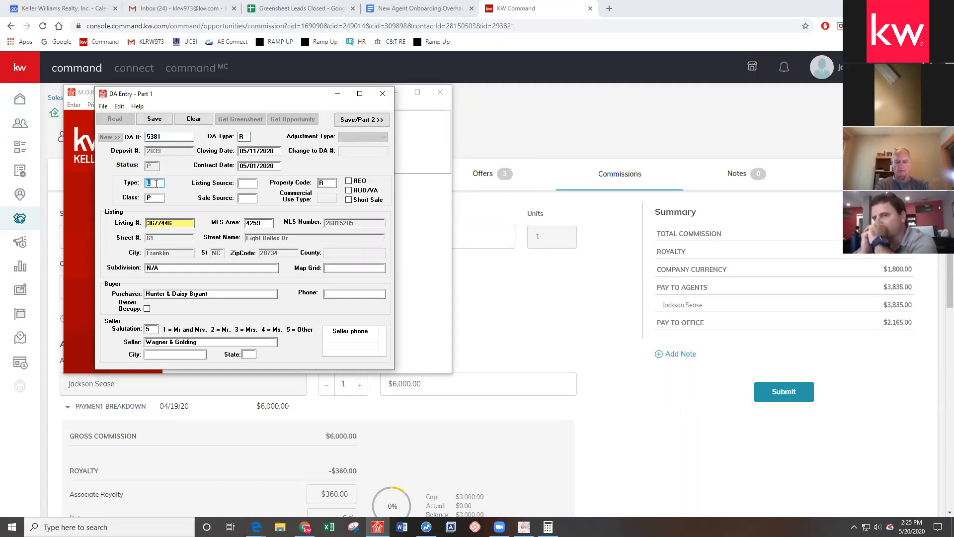
text(S)
key(BackSpace)
text(B)
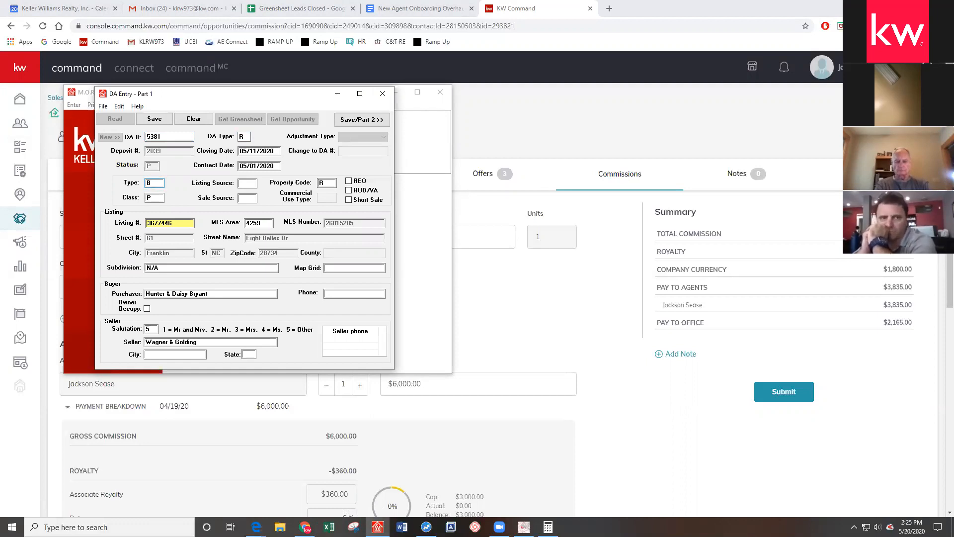
double_click(156, 184)
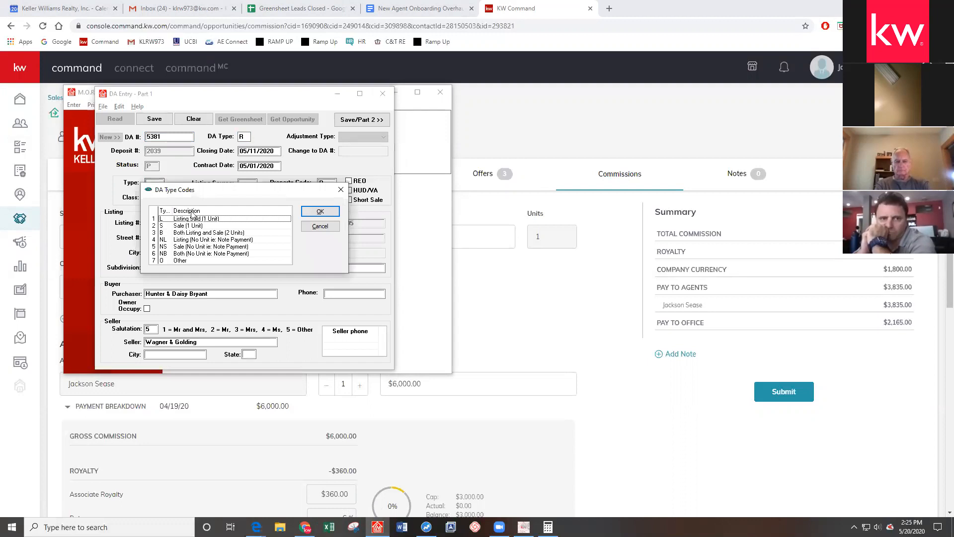
click(197, 232)
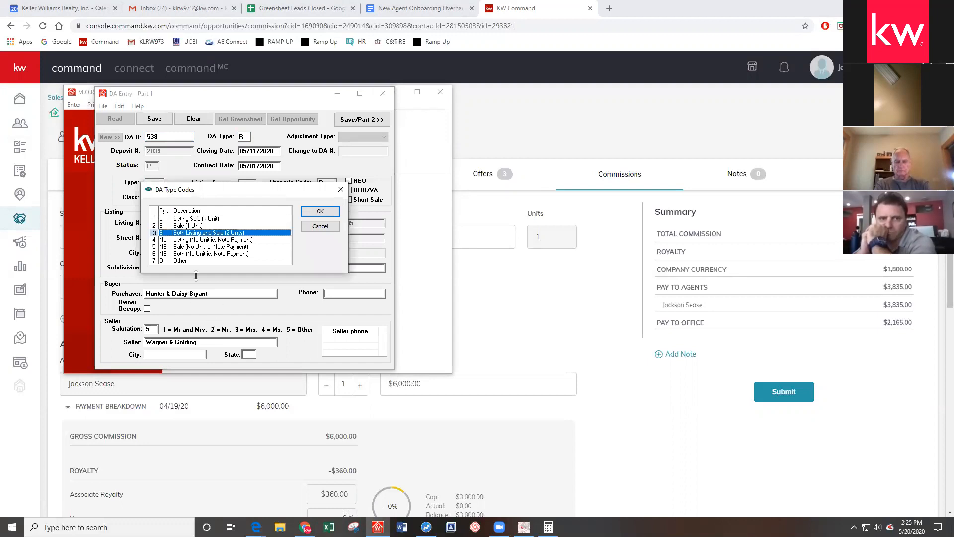
click(342, 189)
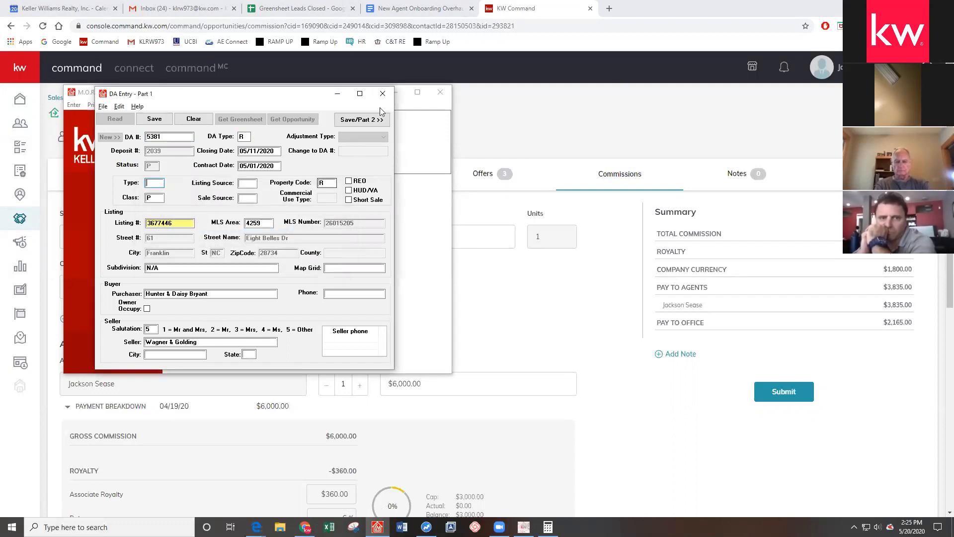
click(383, 94)
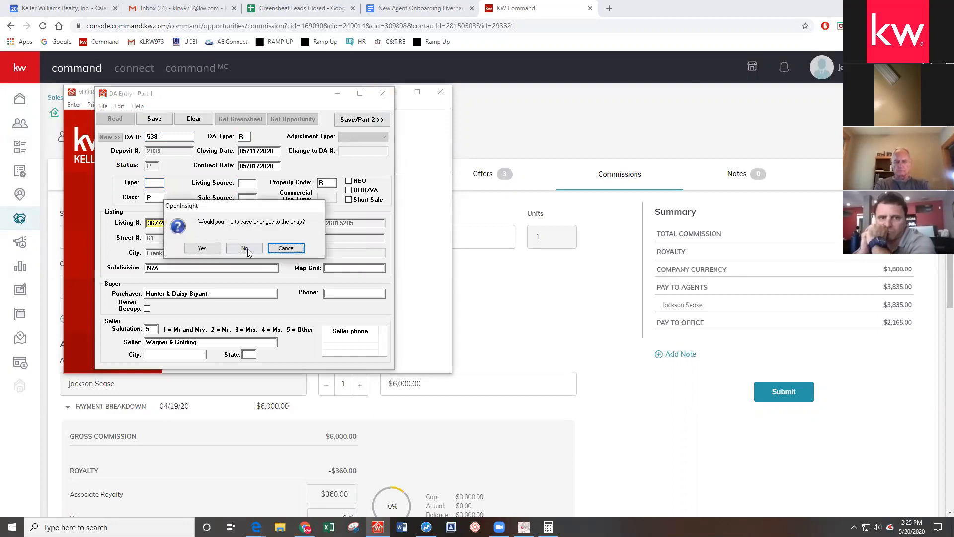
click(247, 248)
click(394, 92)
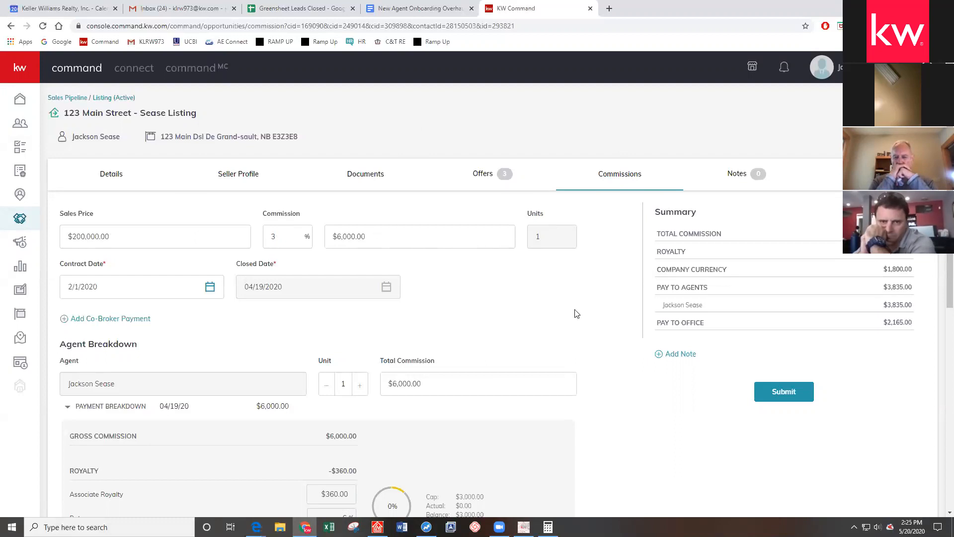
Open the Add Note form for the commission from the Summary panel
click(671, 356)
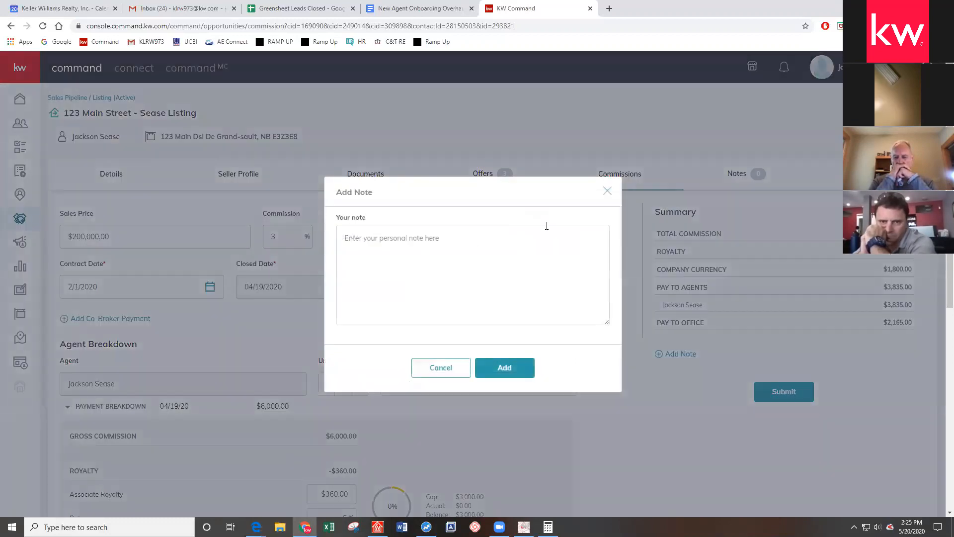
Add the commission note 'ALERT I HAVE BOTH SIDES ALERT SLERT BOTH SIDES'
click(606, 191)
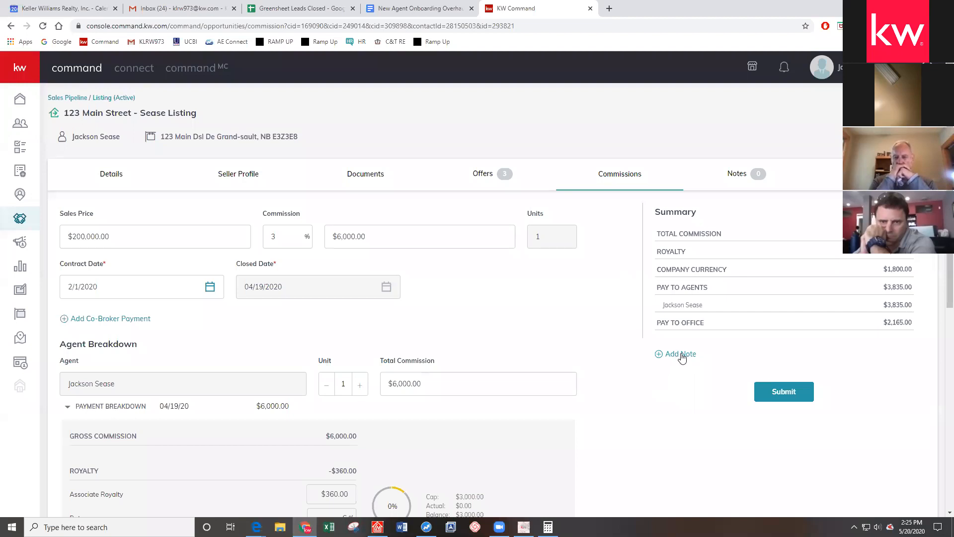
click(684, 357)
click(607, 190)
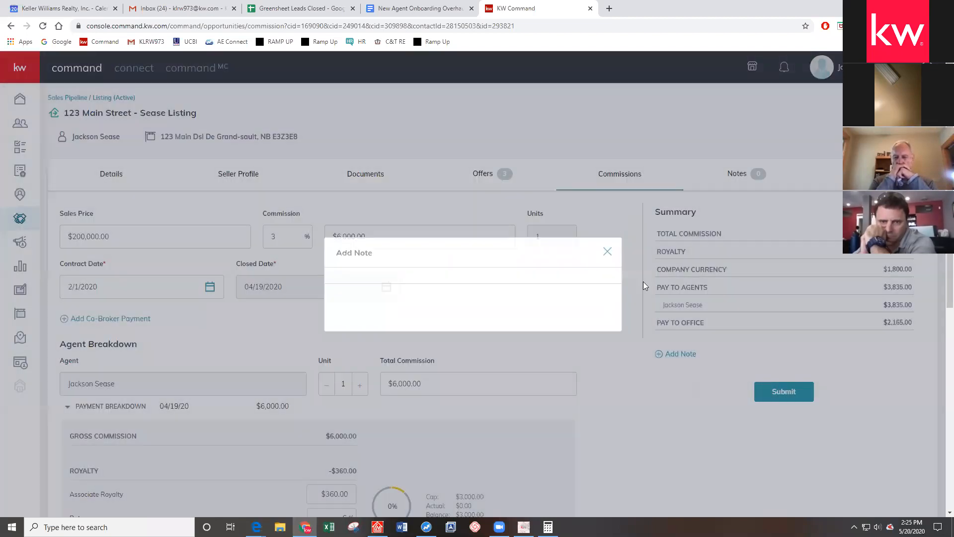
click(679, 355)
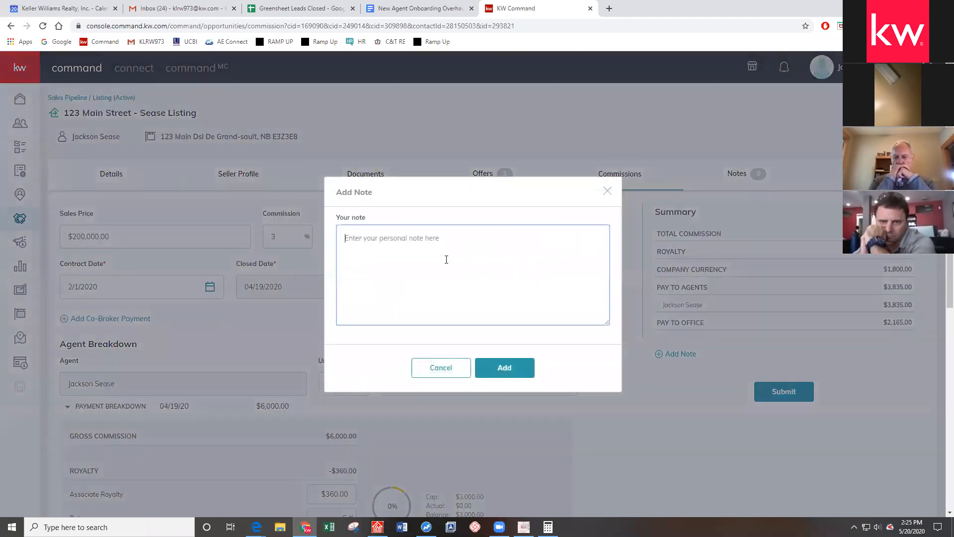
text(ALERT I HAVE BOTH)
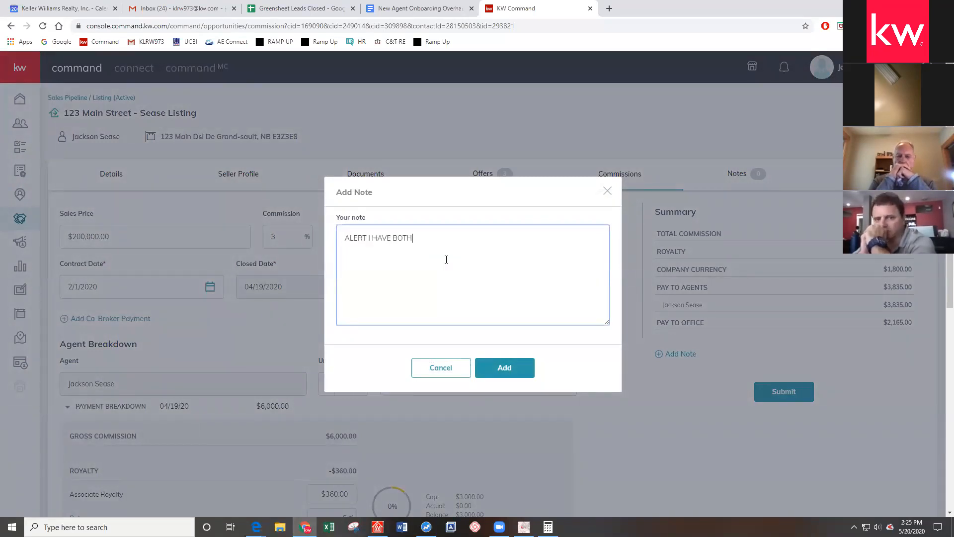
text( SIDES ALERT SLERT BOTH SIDES)
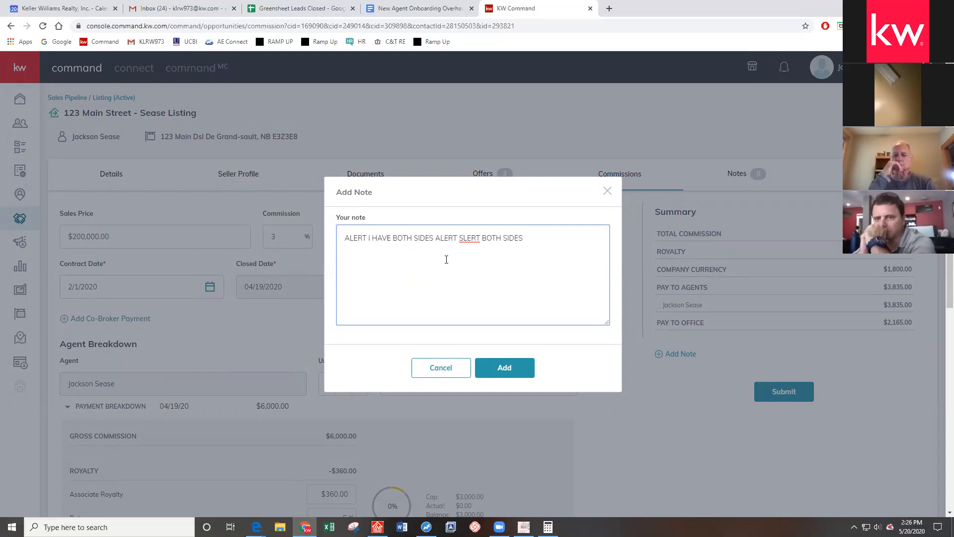
click(503, 368)
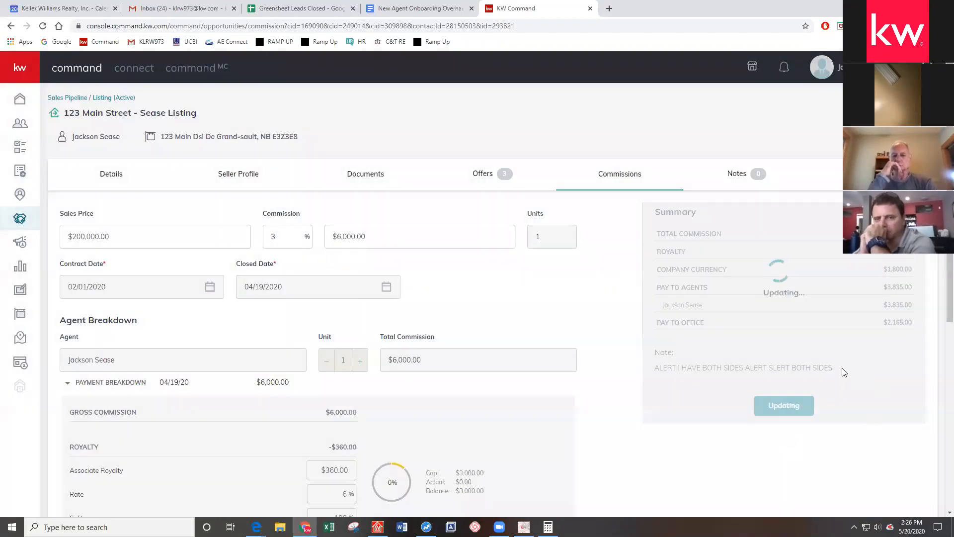
Check the saved note text, then bring the M.O.R.E. for Windows window to the front
drag(834, 369, 699, 377)
click(747, 377)
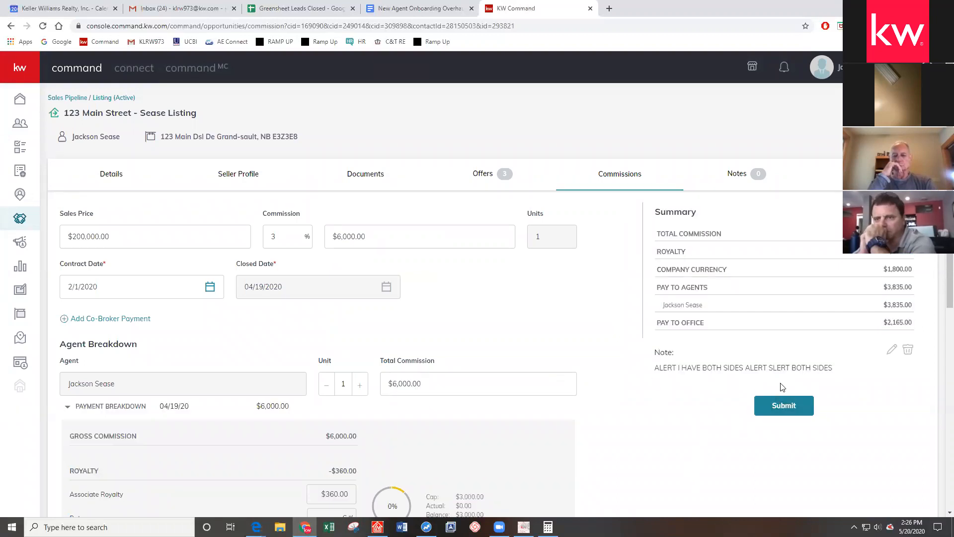
click(377, 527)
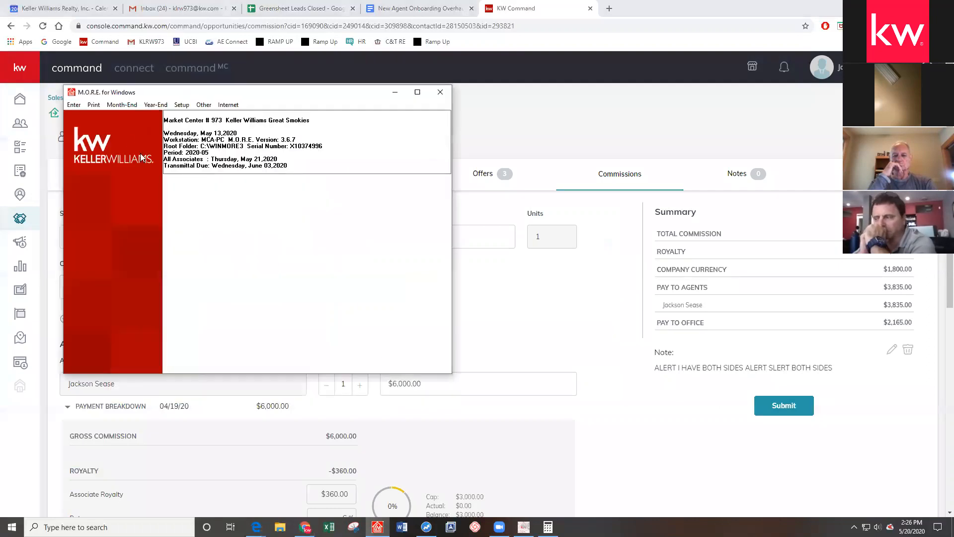
Load deal 5381 in M.O.R.E.'s DA Entry form, close it without saving, and minimize M.O.R.E
click(73, 105)
click(81, 116)
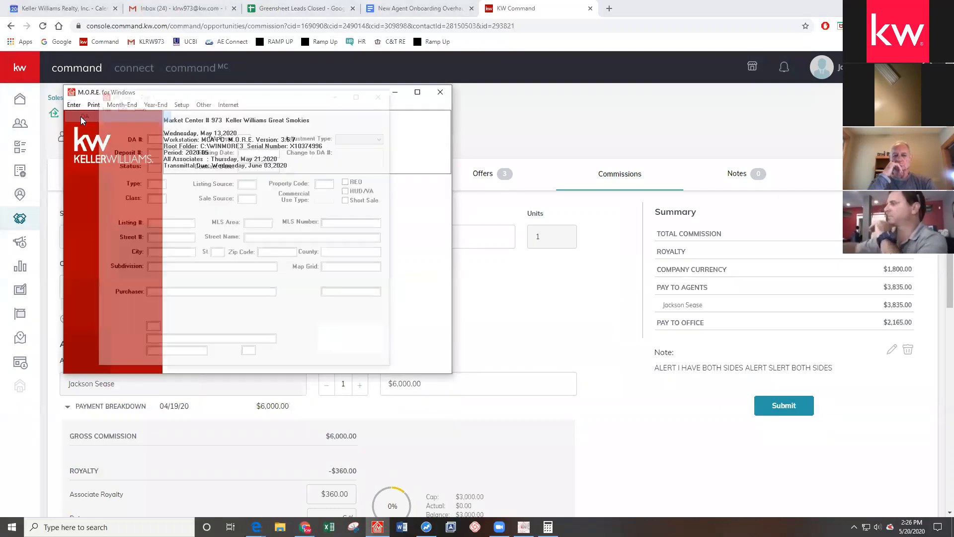
text(5381)
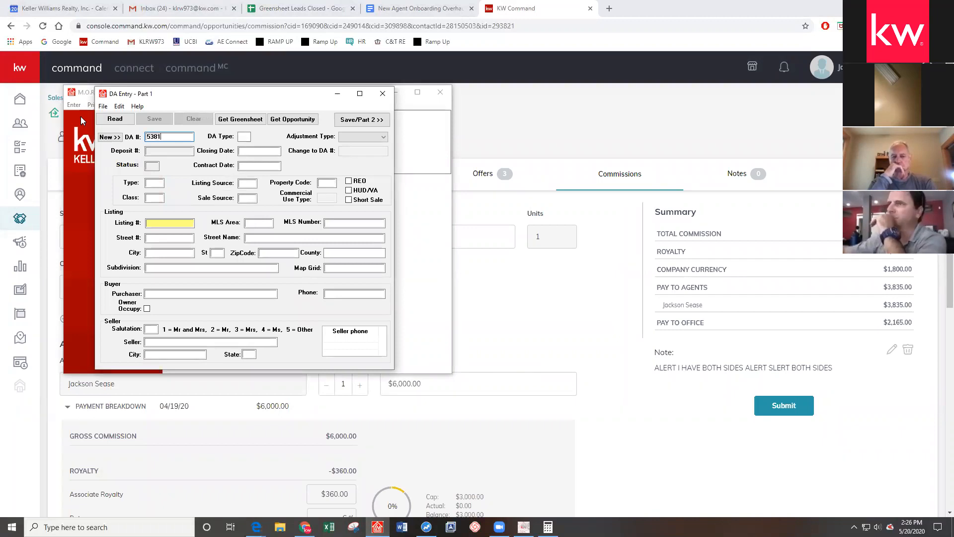
key(Return)
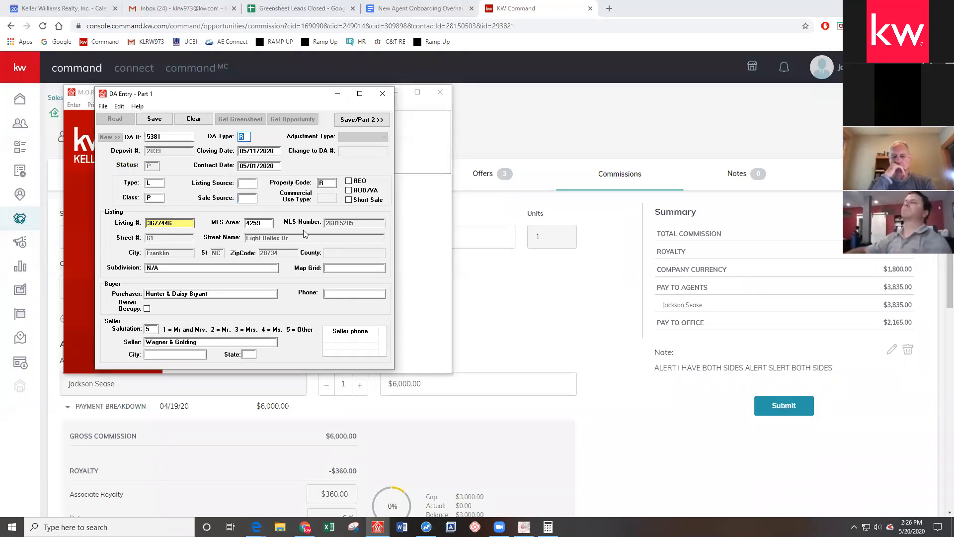
click(382, 94)
click(240, 249)
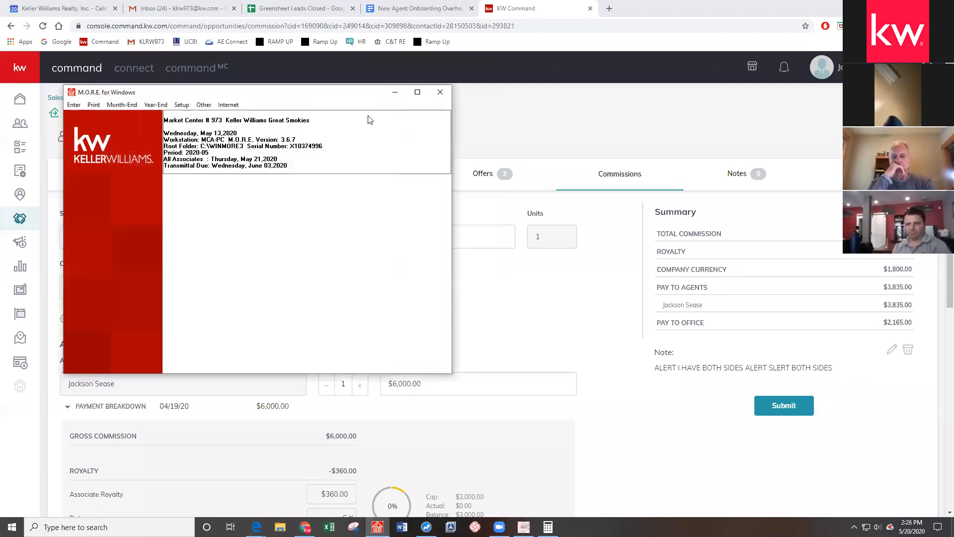
click(395, 92)
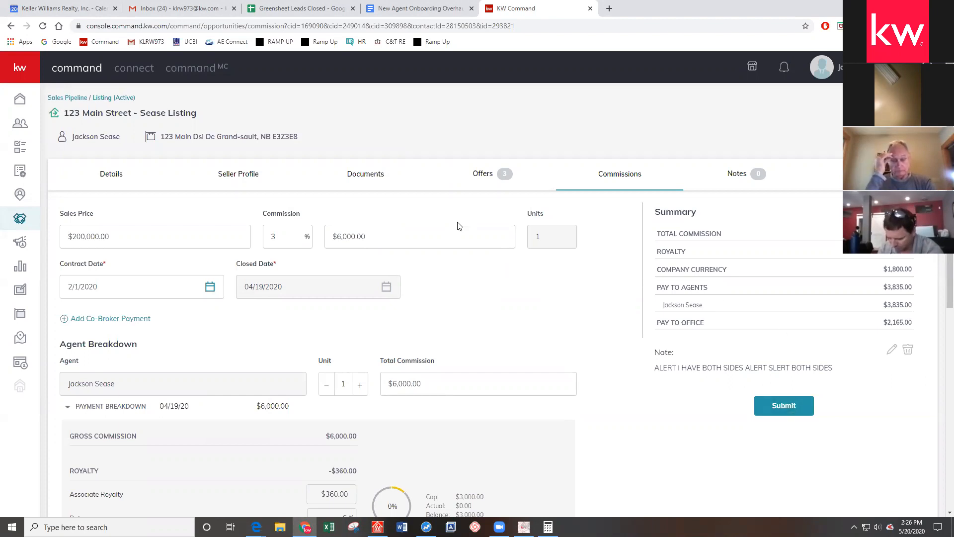
Submit the 123 Main Street commission, then search Command MC Commission Requests by address for 'MAIN'
click(784, 407)
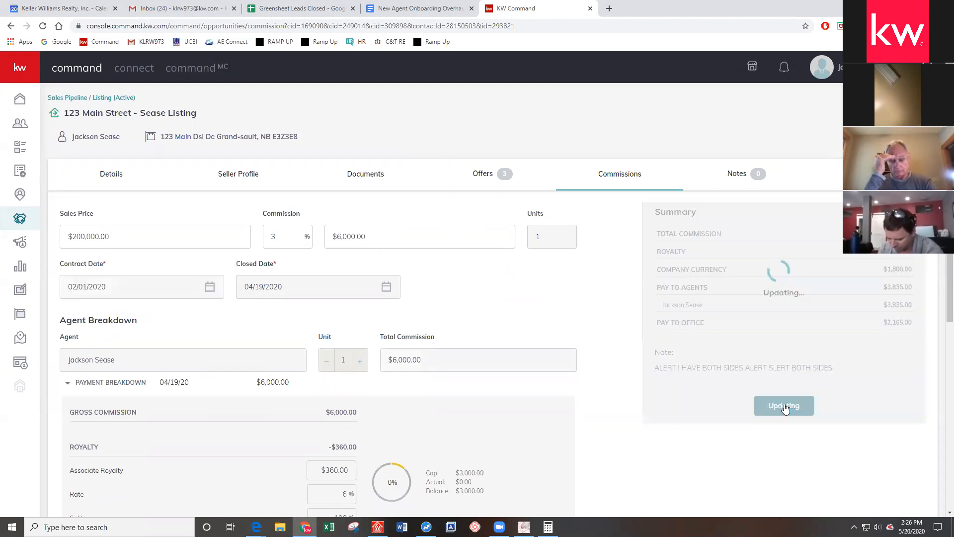
click(203, 68)
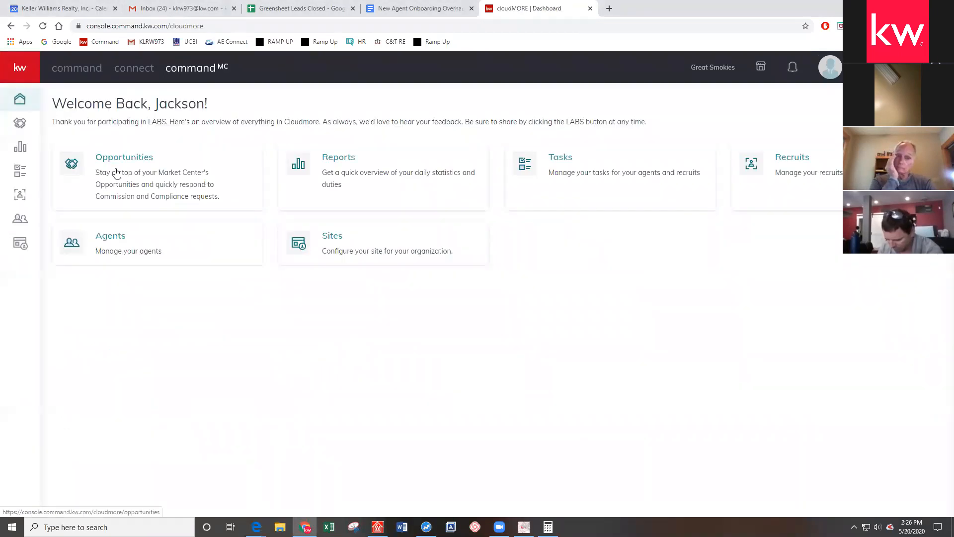
click(116, 173)
click(226, 114)
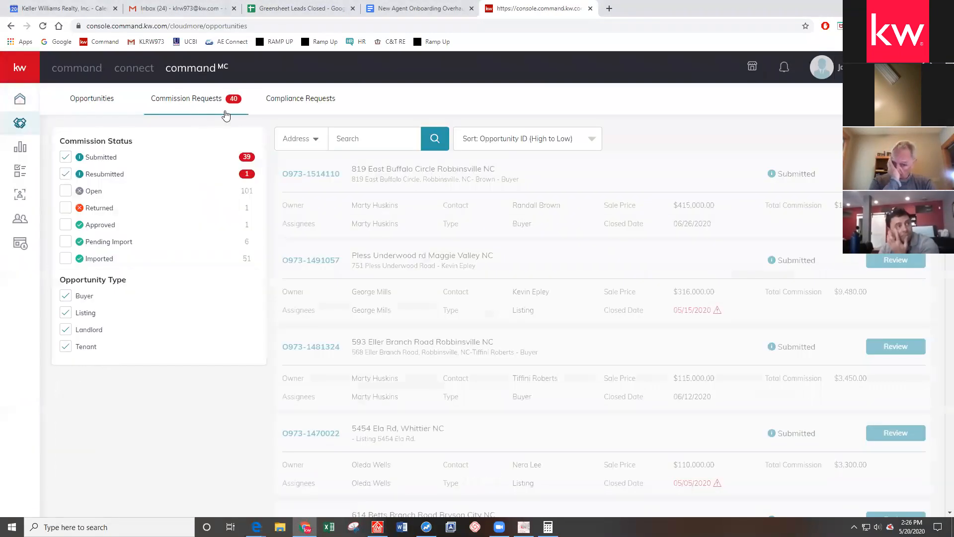
click(347, 139)
text(MAIN)
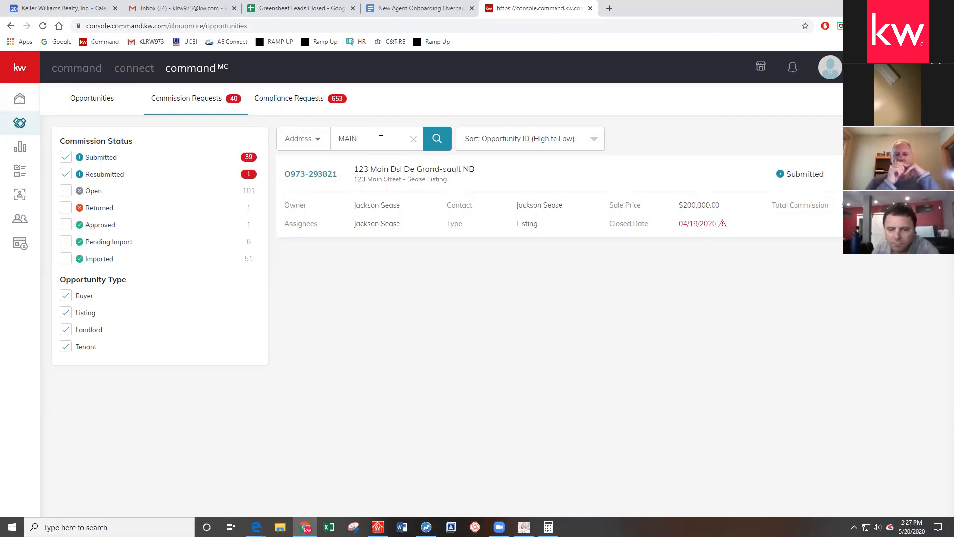
Replace the search term with 'SMITH LISTING' and run the search
click(318, 139)
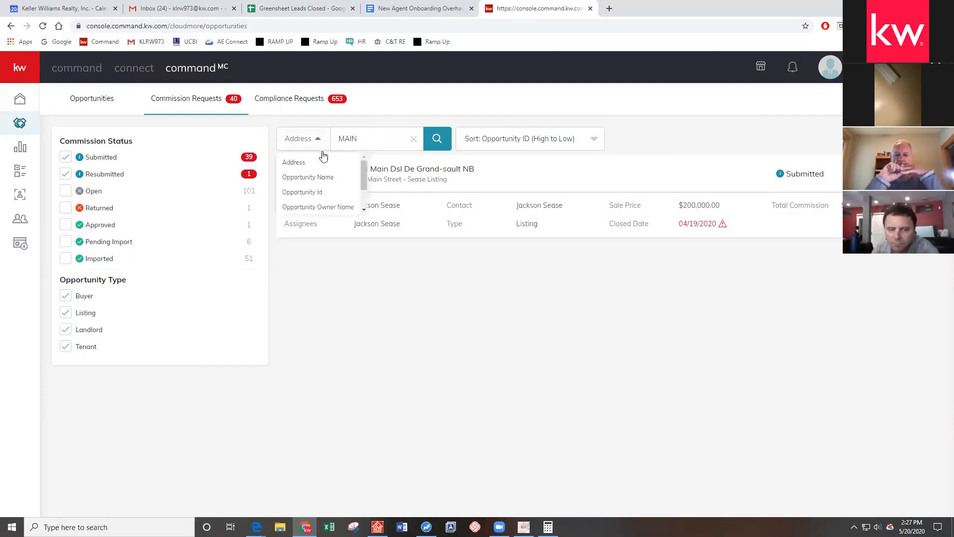
click(378, 144)
double_click(379, 144)
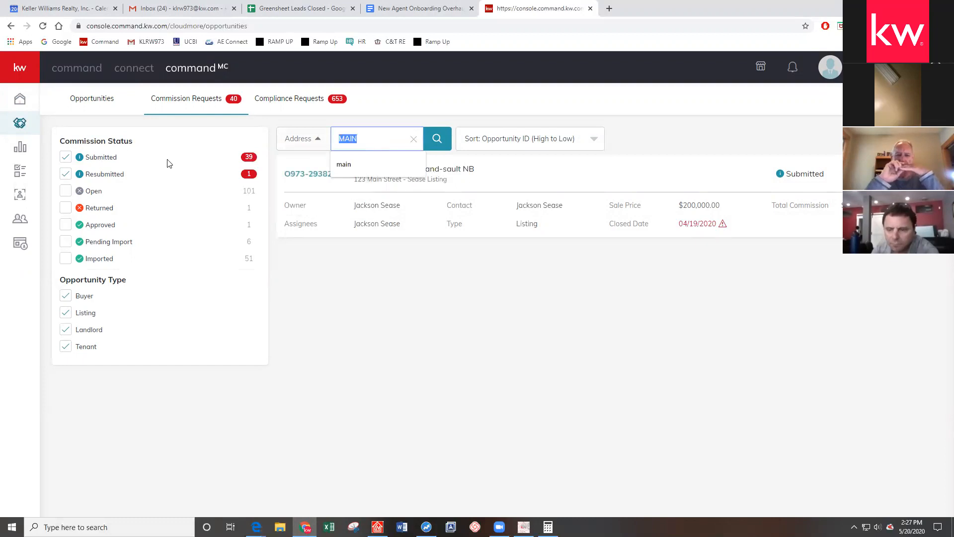
text(SMITH LISTING)
key(Return)
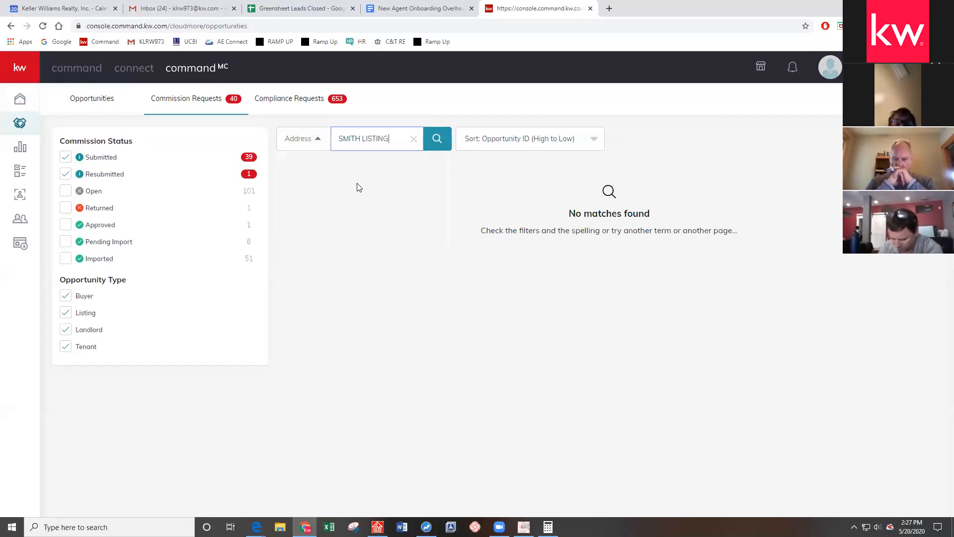
Switch the search field to Opportunity Owner Name and clear the search to list all requests
click(318, 142)
click(326, 208)
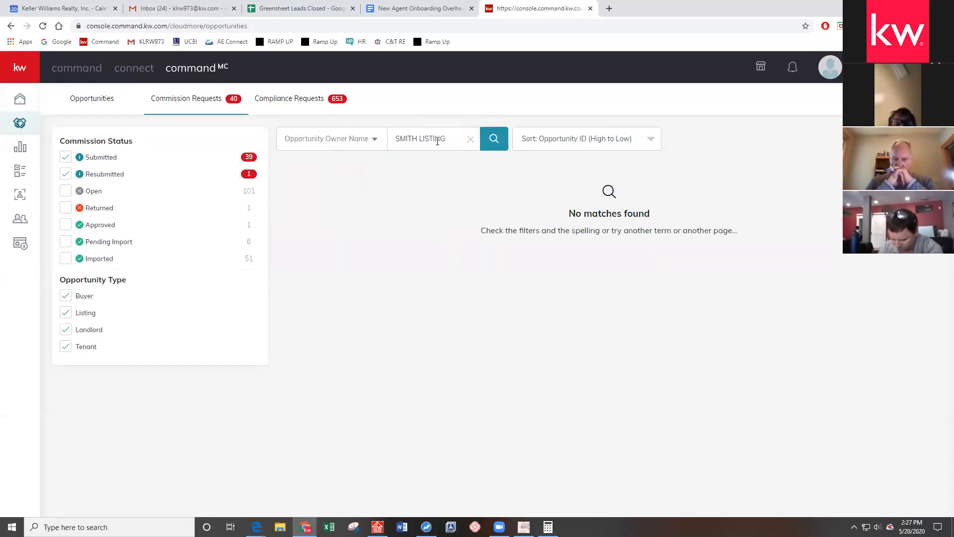
click(472, 141)
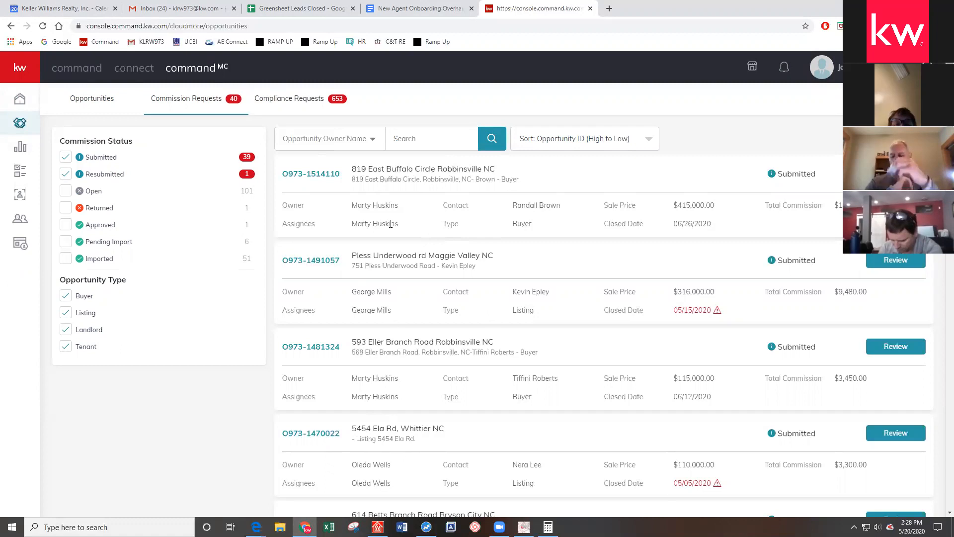
Look through the commission requests list, then return to the agent's Command dashboard
drag(499, 170, 523, 167)
click(552, 188)
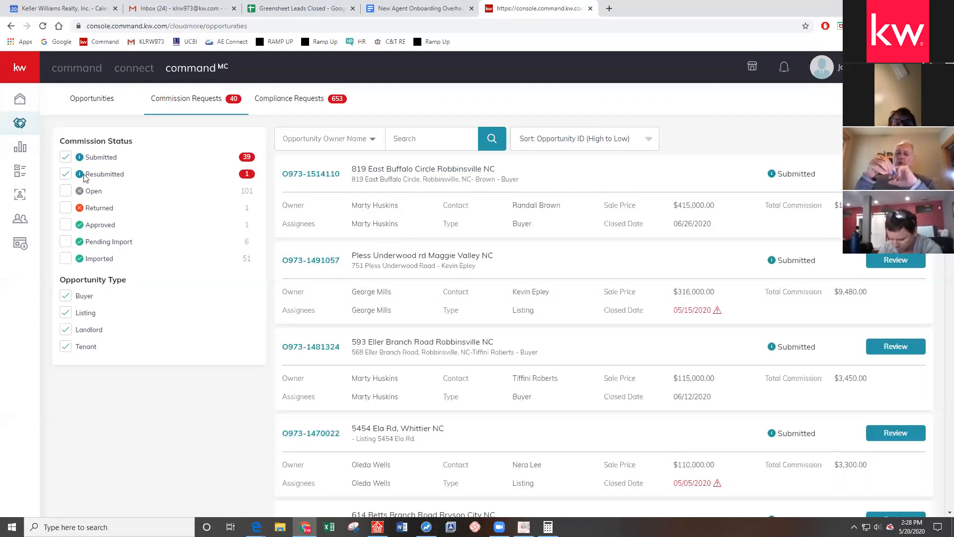
scroll(621, 218, down, 15)
scroll(526, 259, up, 15)
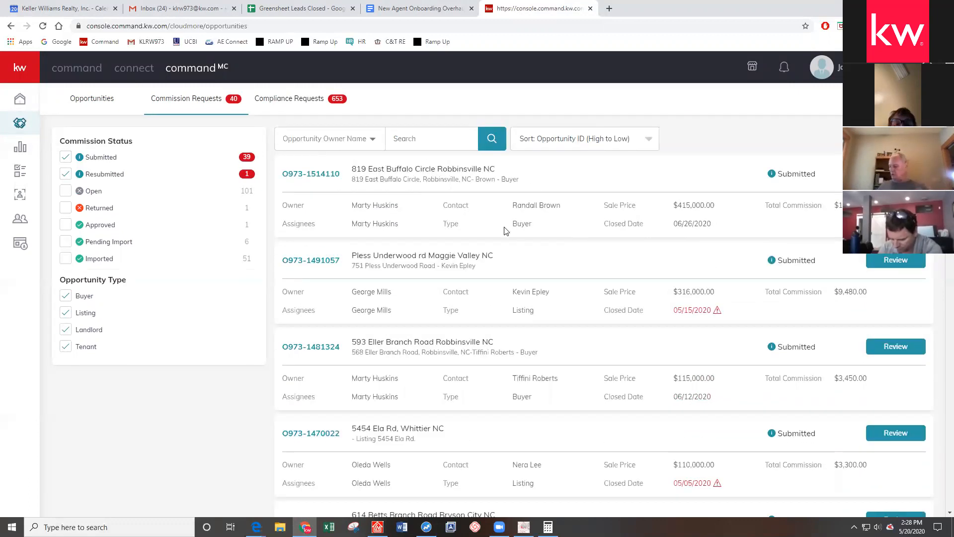
scroll(762, 162, down, 5)
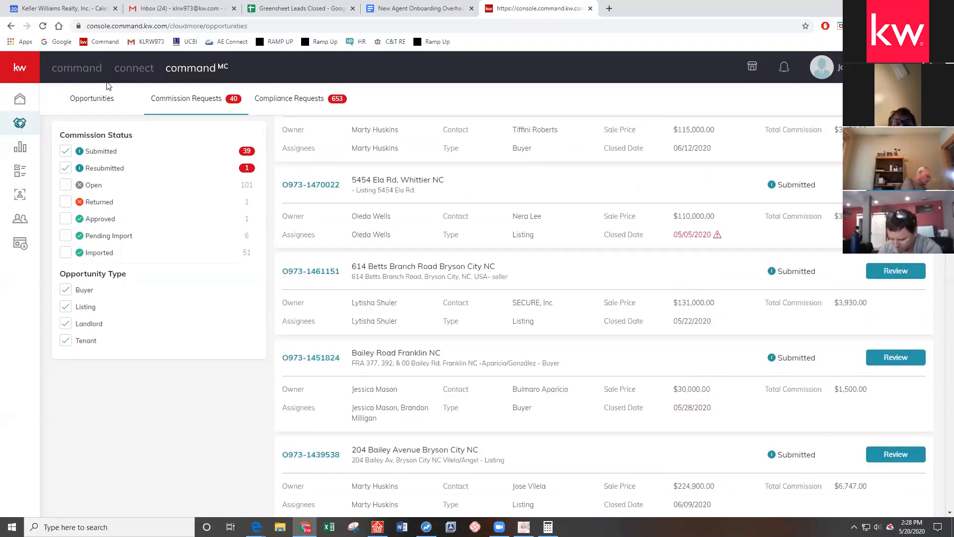
click(70, 67)
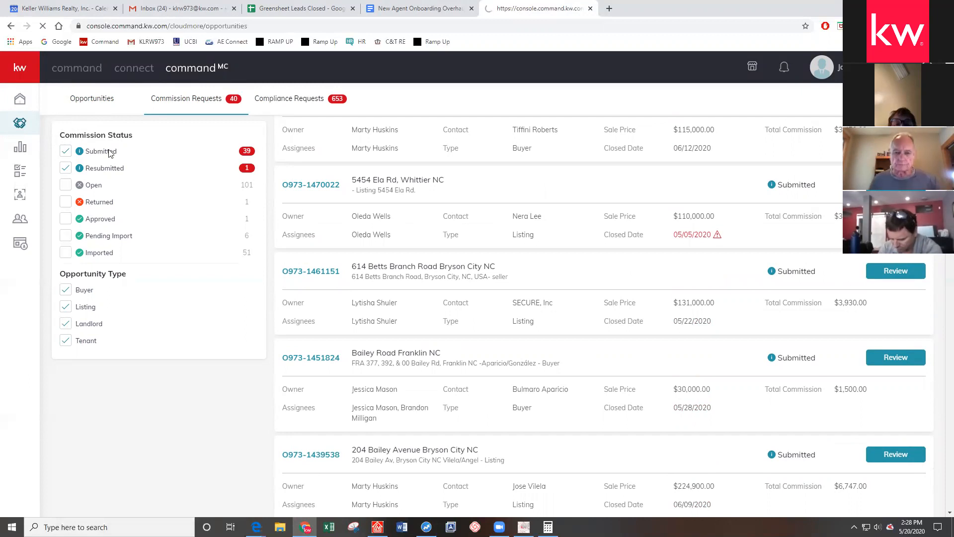
scroll(108, 150, down, 1)
scroll(49, 153, up, 1)
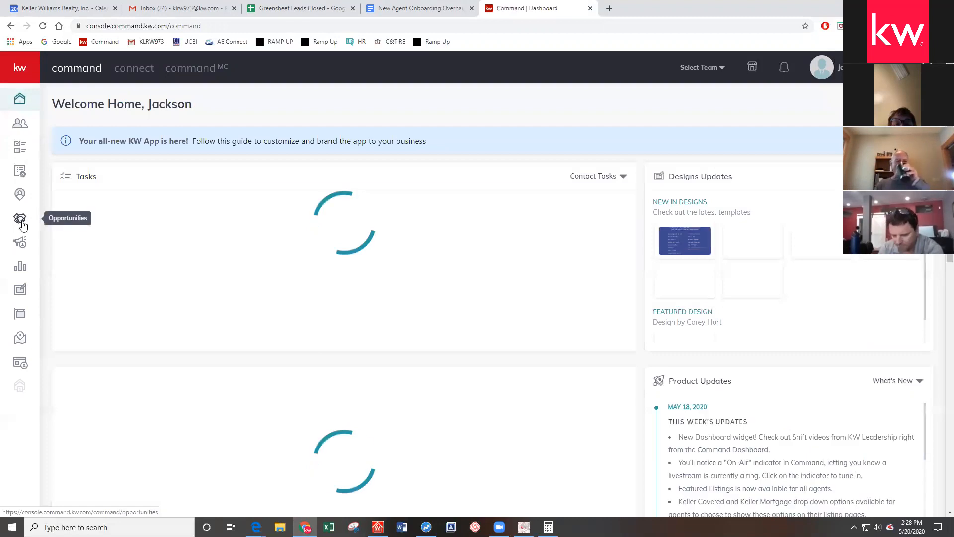
Open the 123 Main Street listing from the Active listings stage of the Opportunities pipeline
click(15, 220)
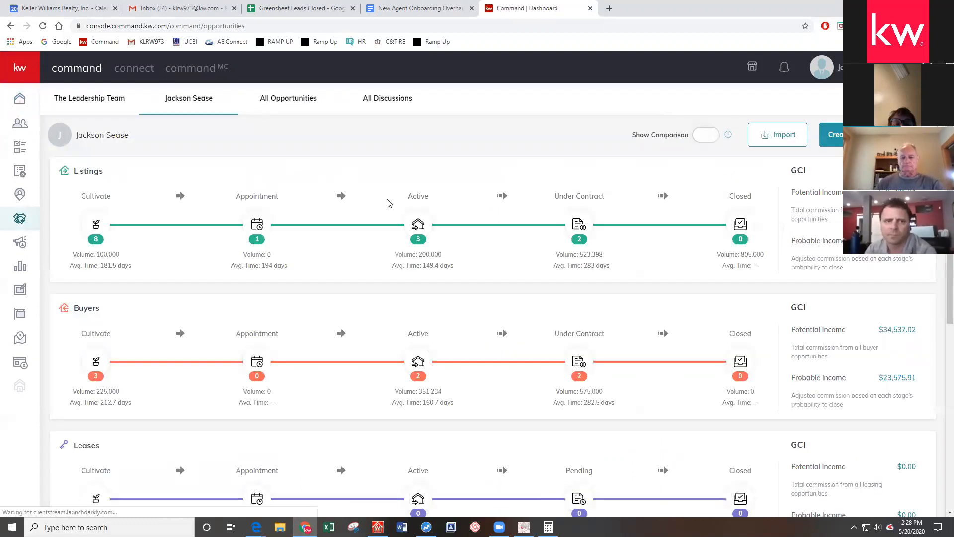
click(418, 224)
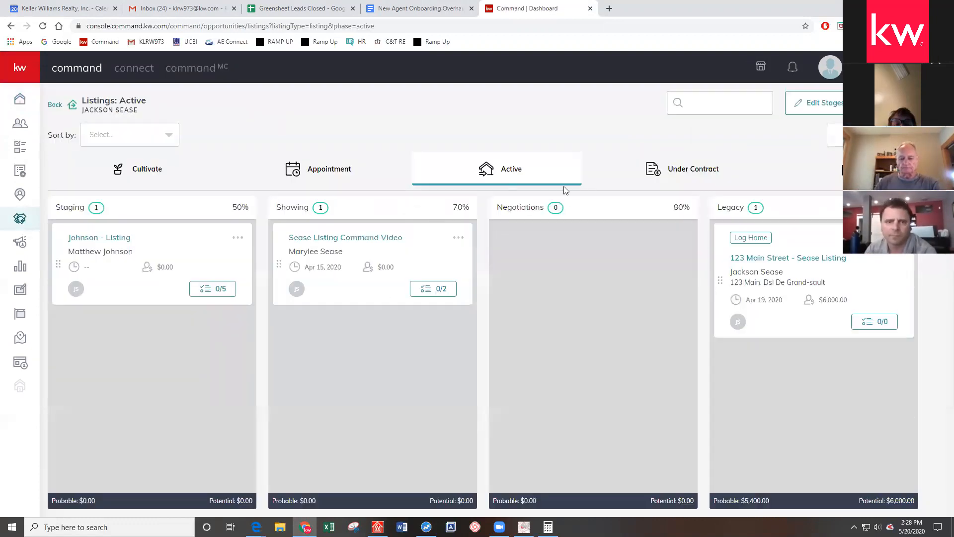
click(748, 261)
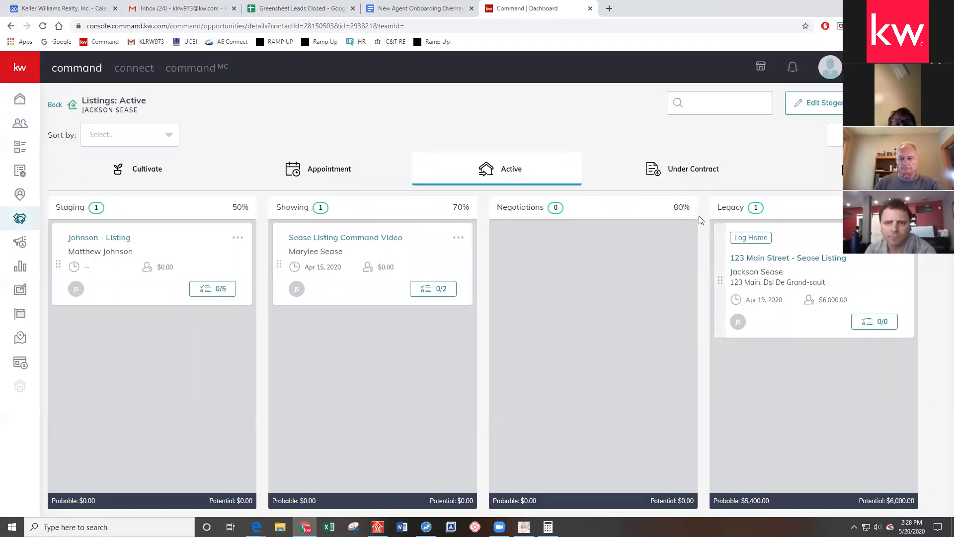